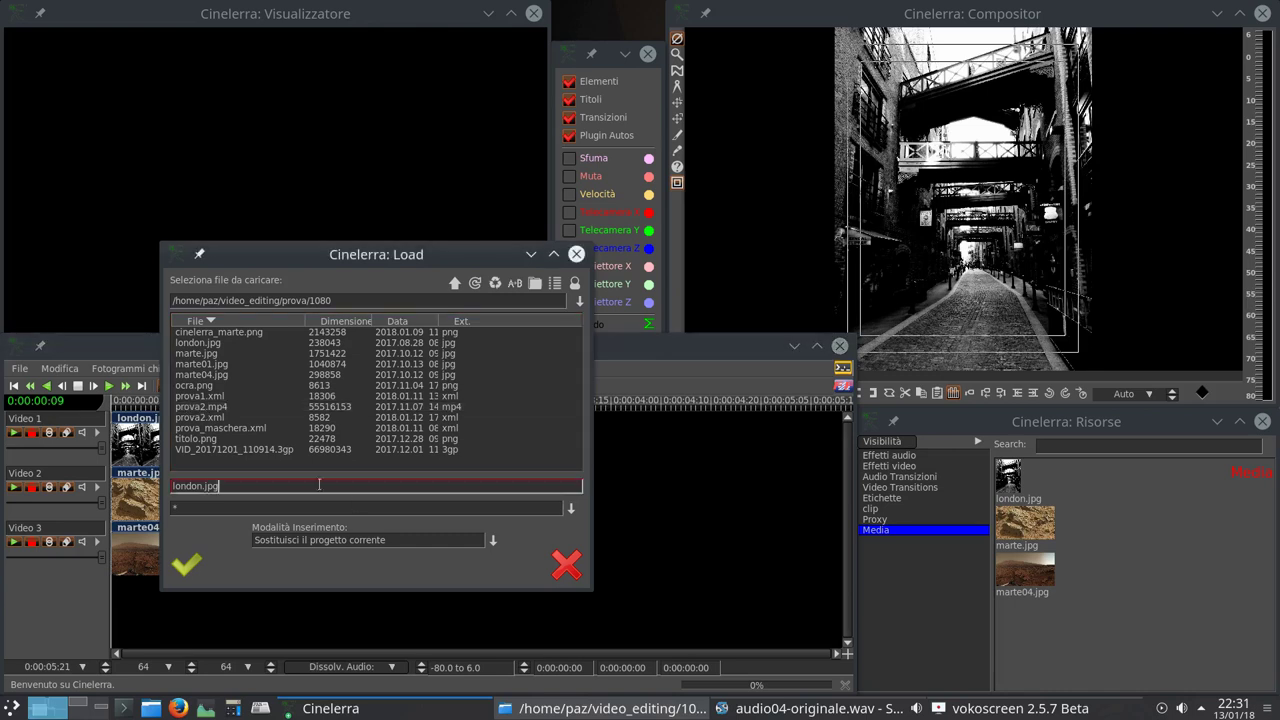
Load london.jpg, marte.jpg and marte04.jpg together with the insertion mode that replaces the current project and concatenates the tracks.
left_click(493, 541)
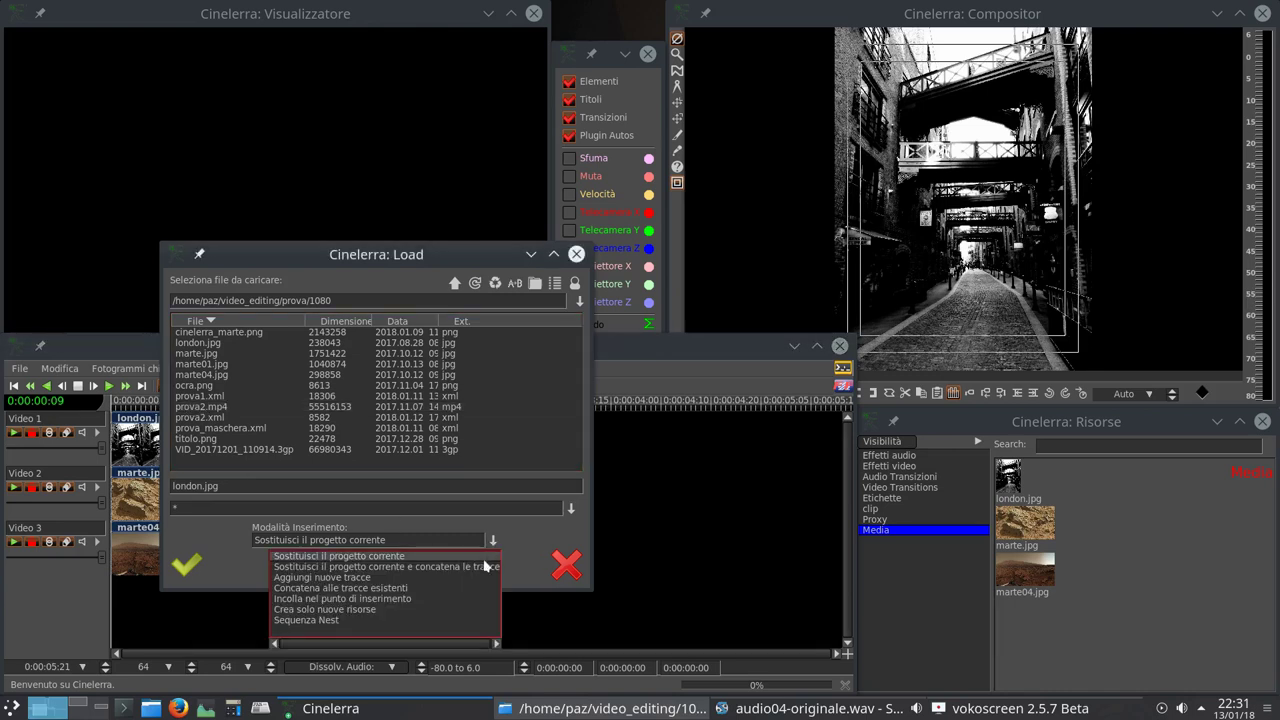
left_click(481, 567)
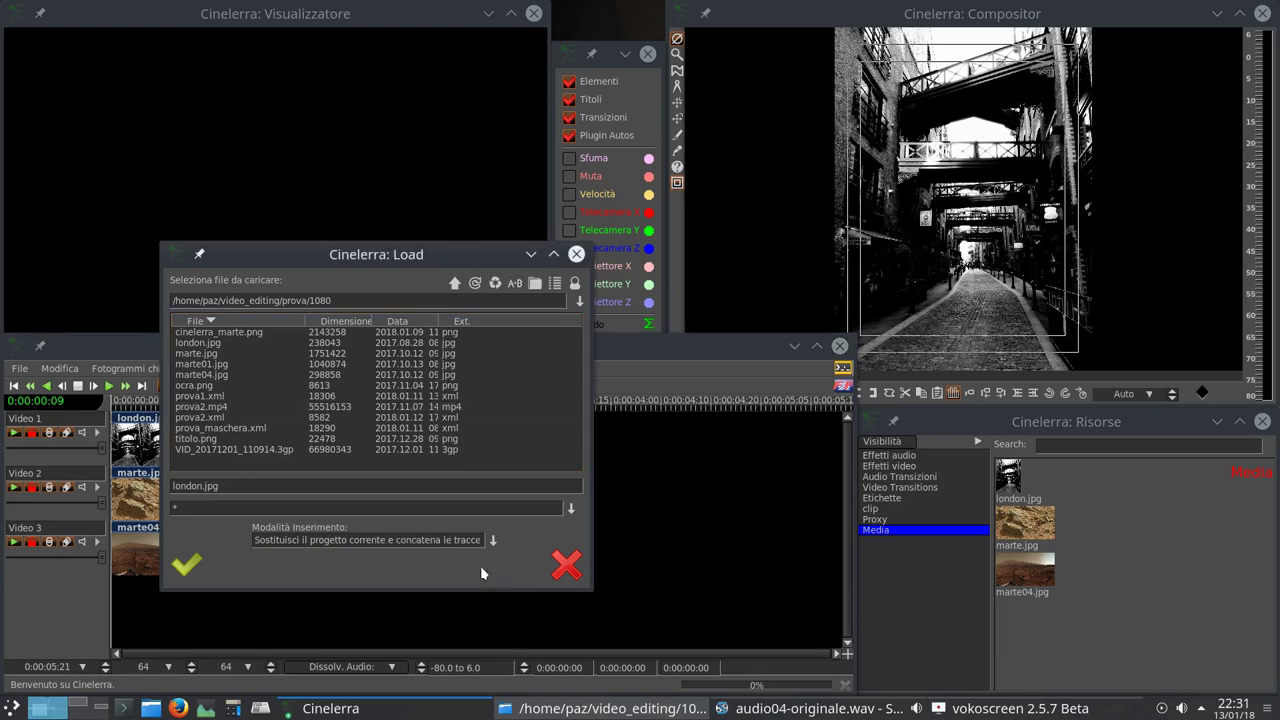
left_click(205, 343)
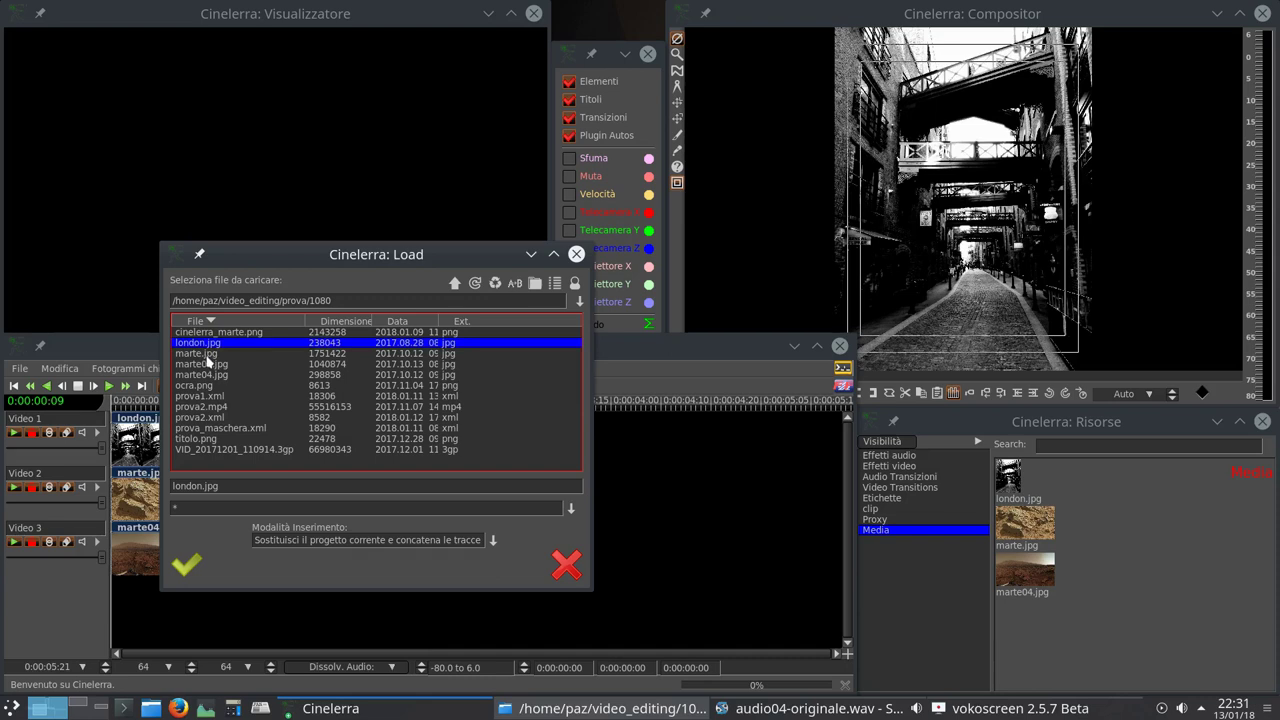
left_click(206, 355, "ctrl")
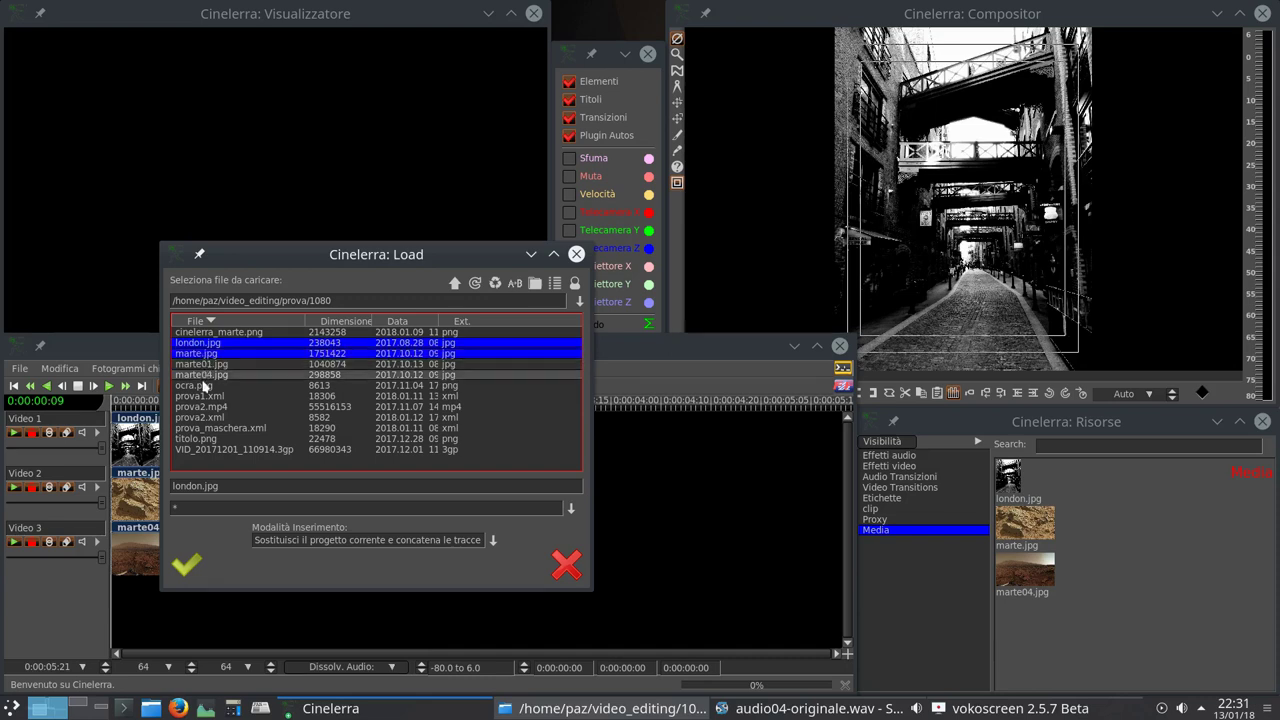
left_click(205, 375, "ctrl")
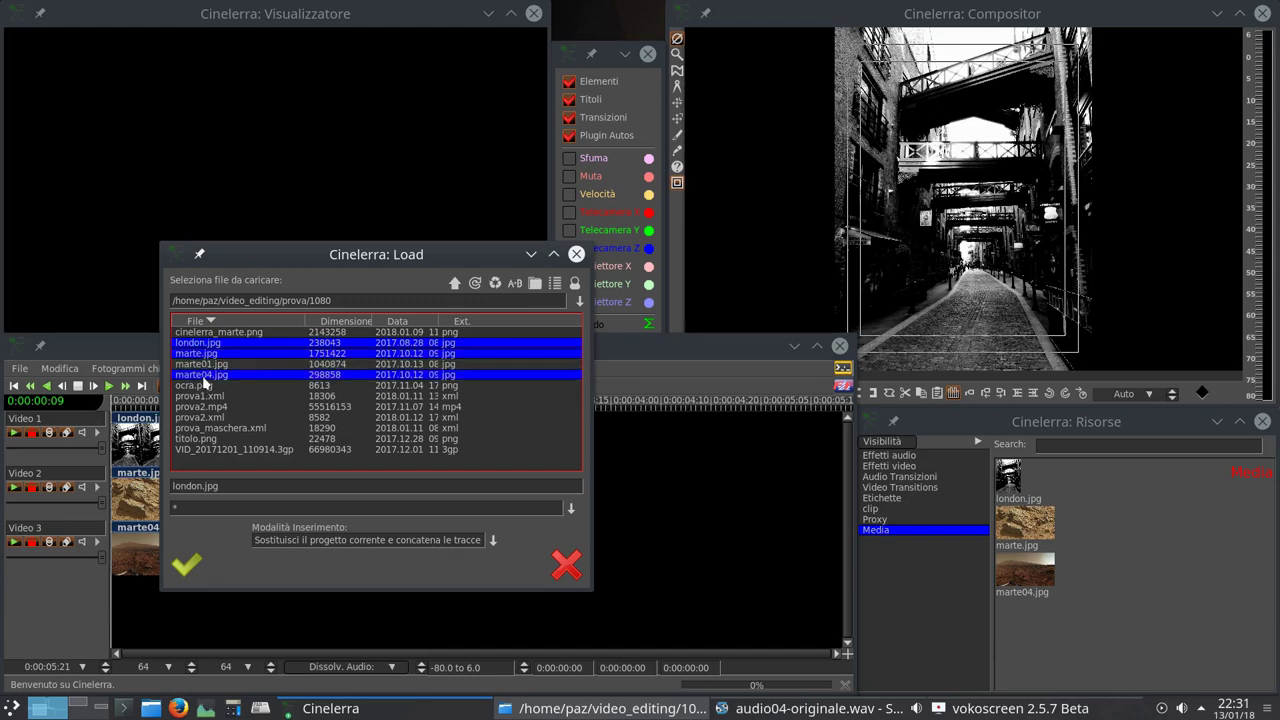
left_click(186, 565)
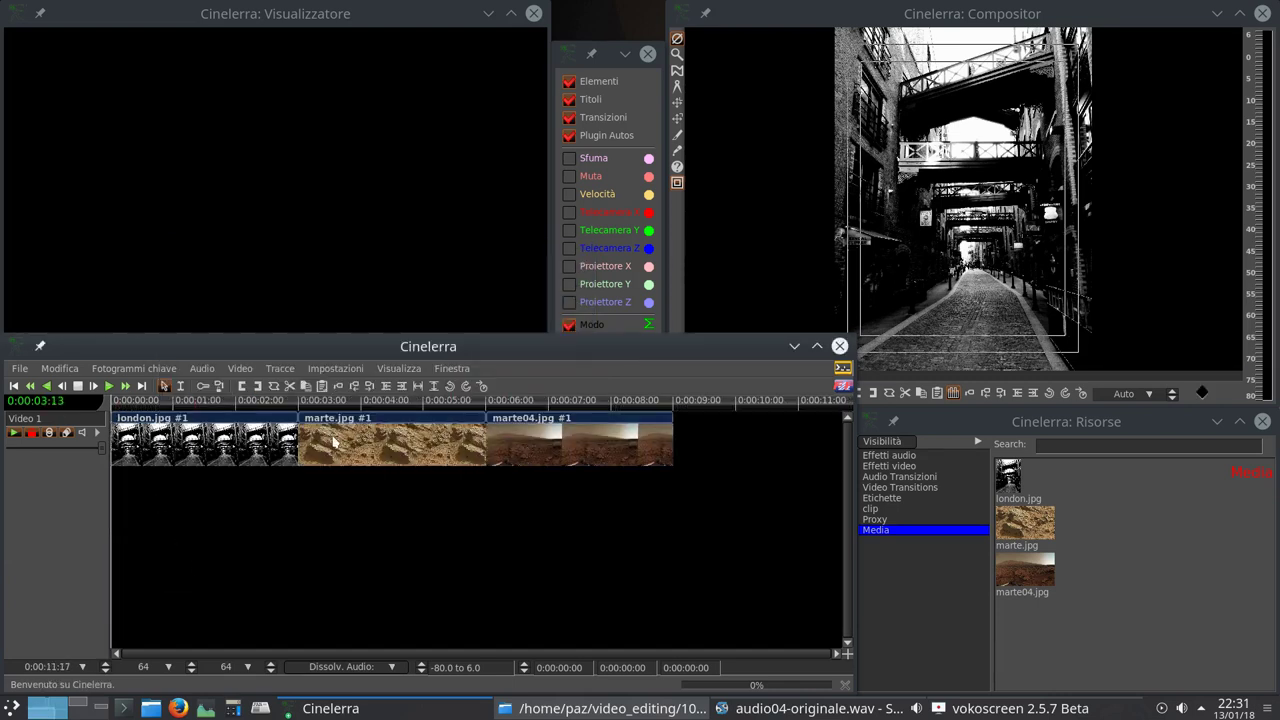
Load prova2.mp4 into the project using the insertion mode that adds new tracks.
key("o")
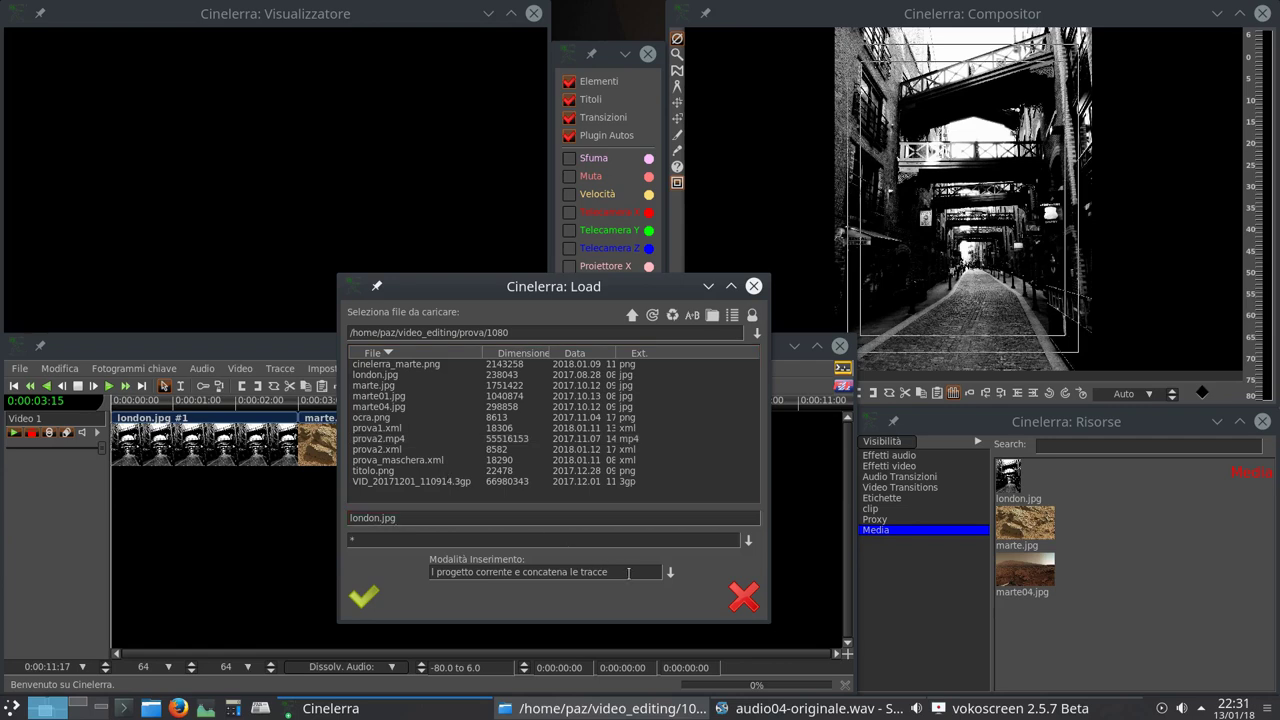
left_click(669, 576)
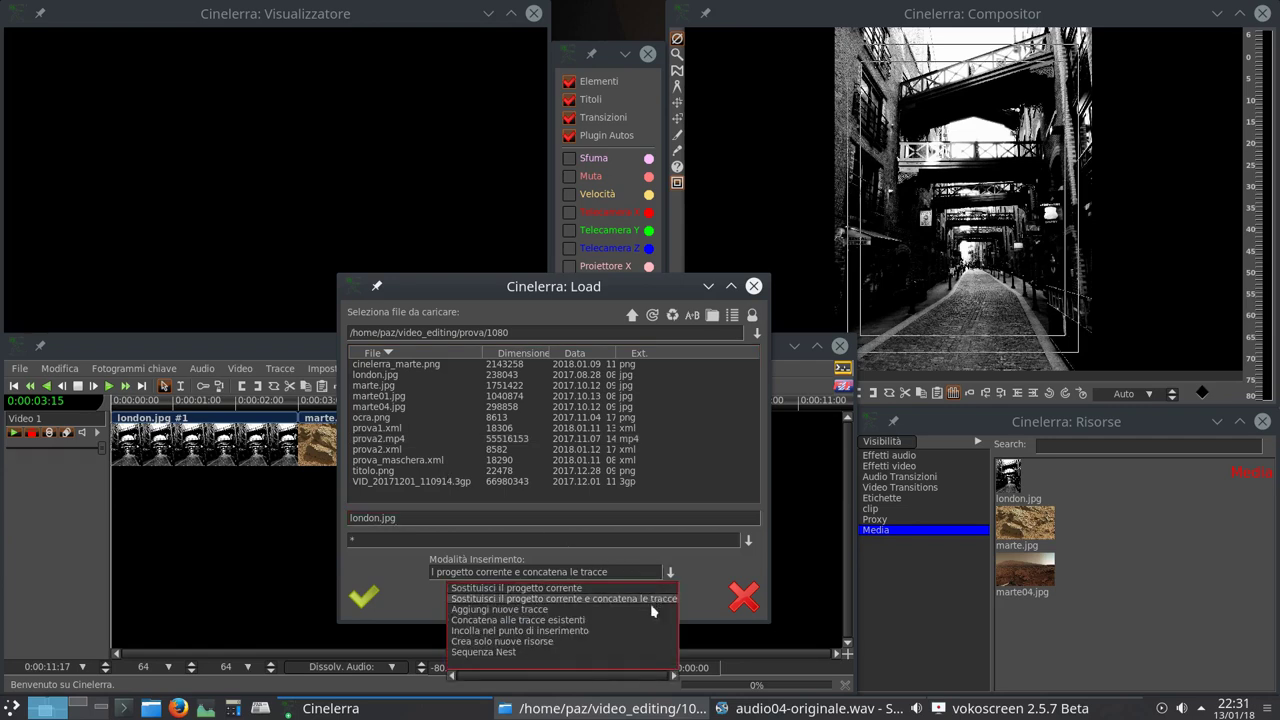
left_click(648, 609)
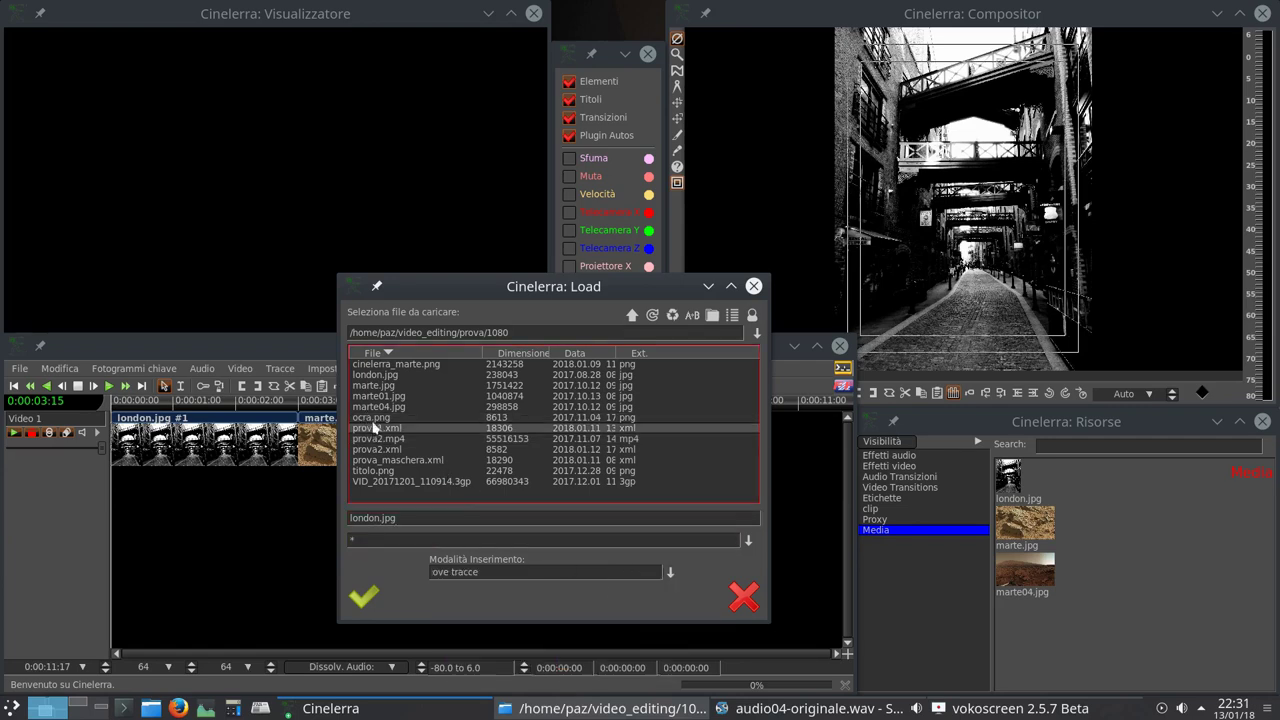
left_click(372, 419)
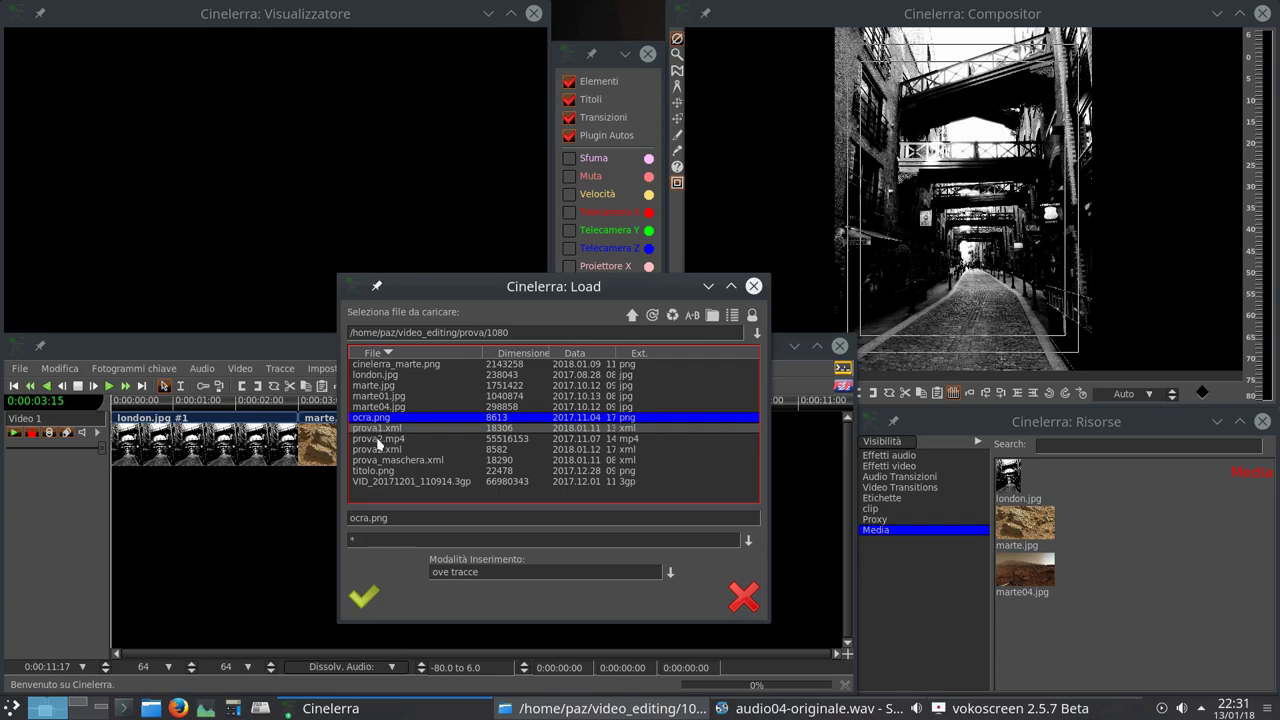
left_click(376, 439)
left_click(363, 596)
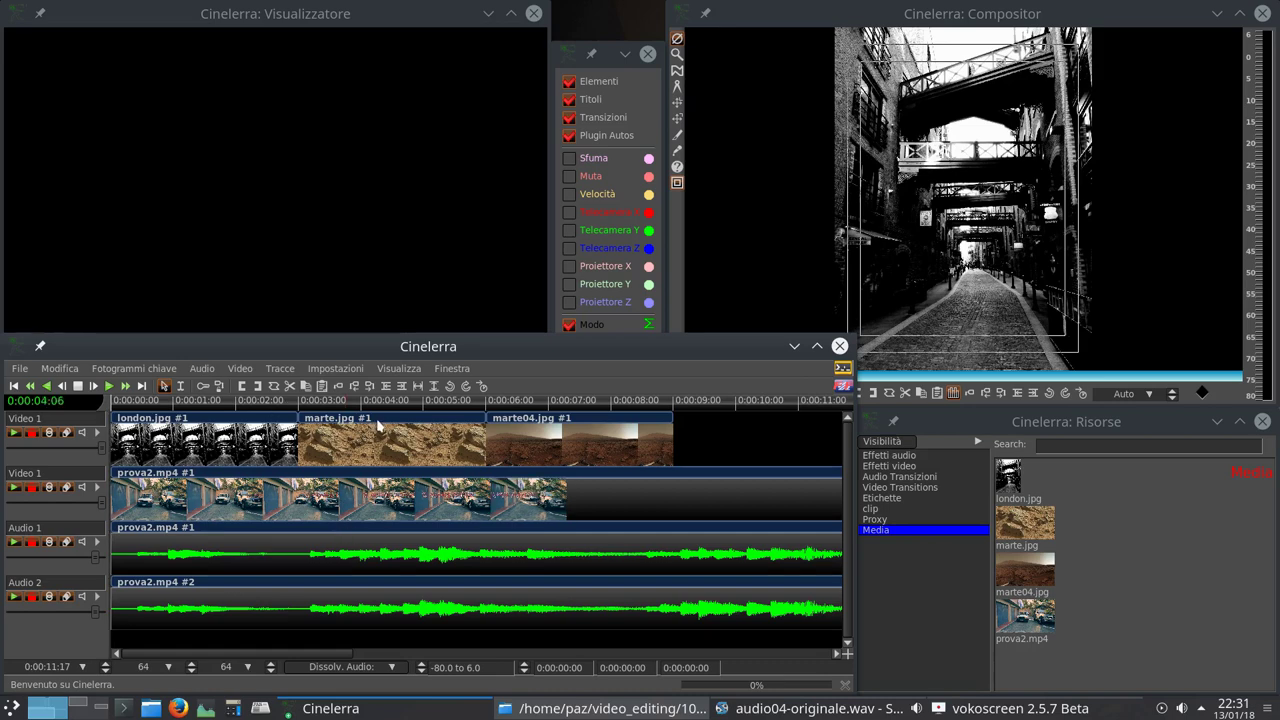
Load marte04.jpg with the insertion mode that pastes it at the insertion point.
key("o")
left_click(712, 560)
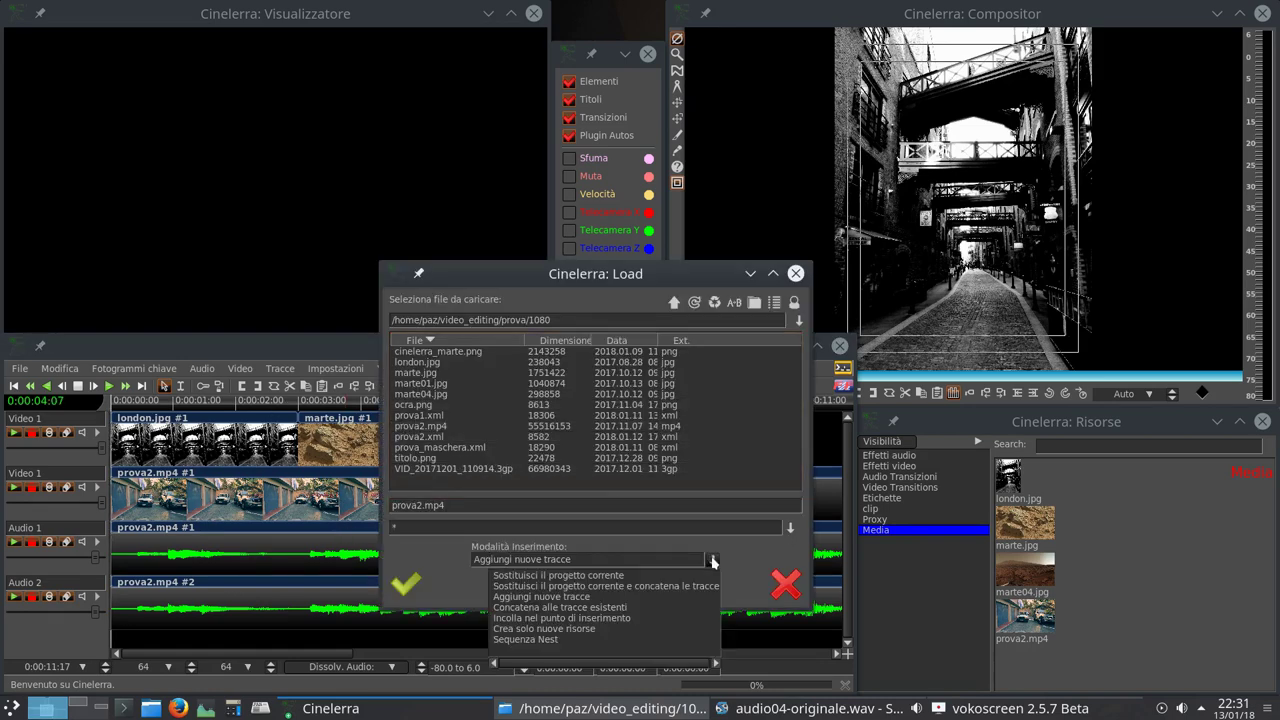
left_click(672, 617)
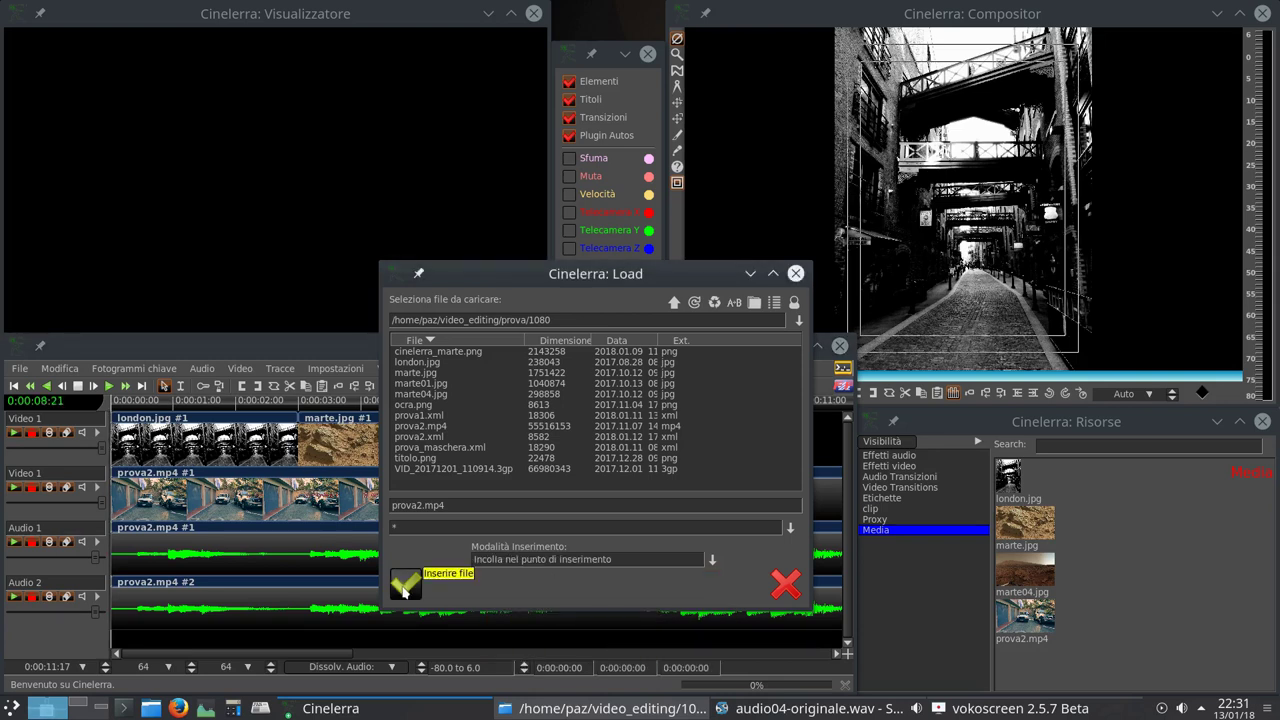
left_click(418, 395)
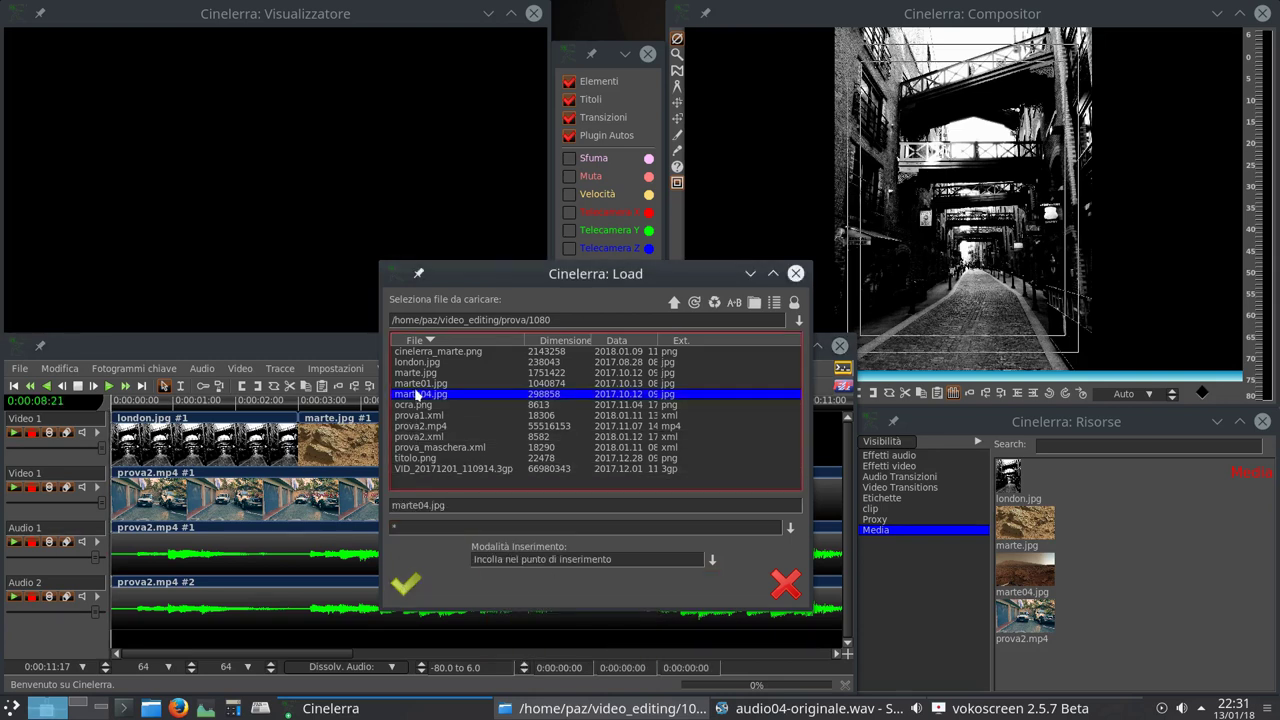
left_click(404, 581)
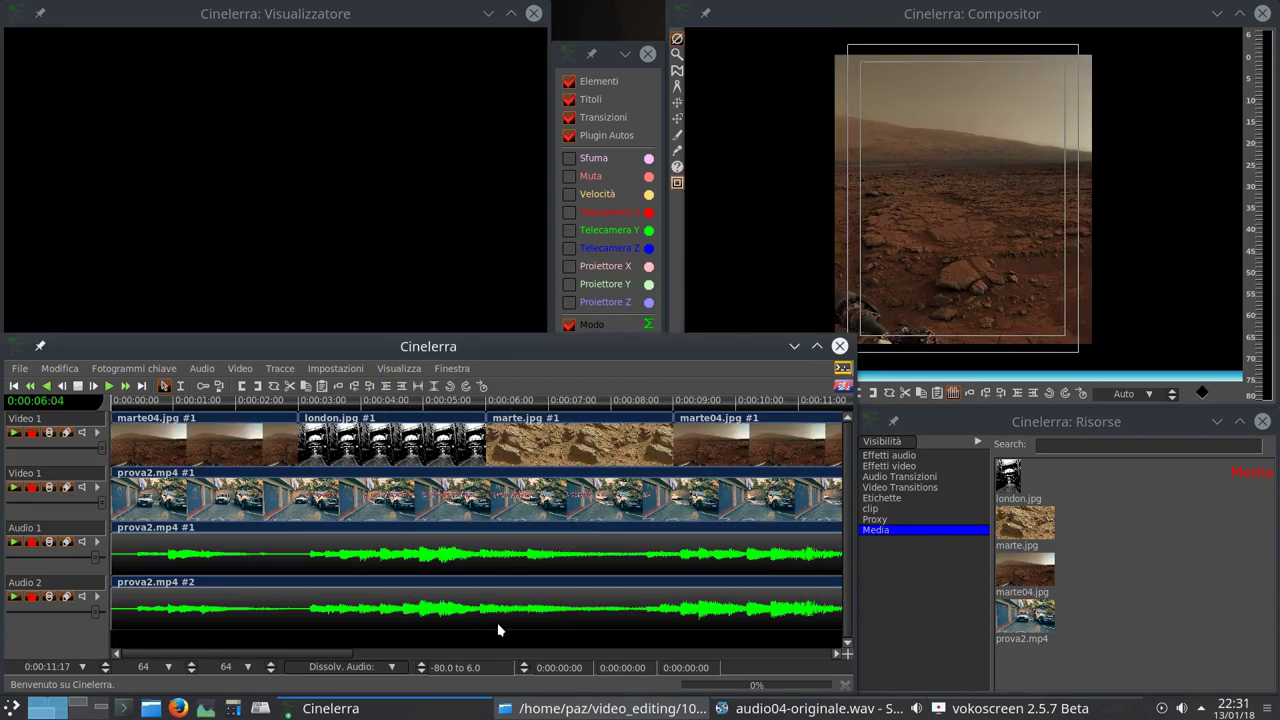
Load london.jpg, marte.jpg, marte04.jpg, ocra.png and titolo.png with the insertion mode that creates new resources only.
key("o")
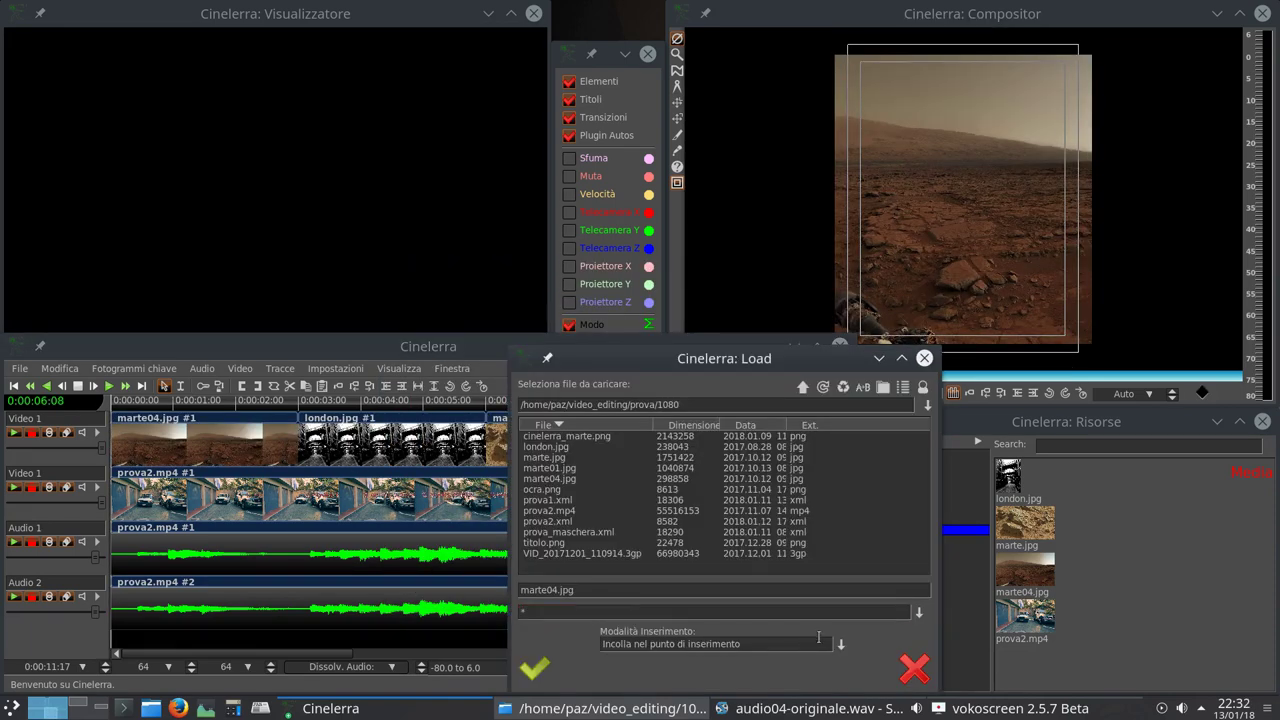
left_click(840, 645)
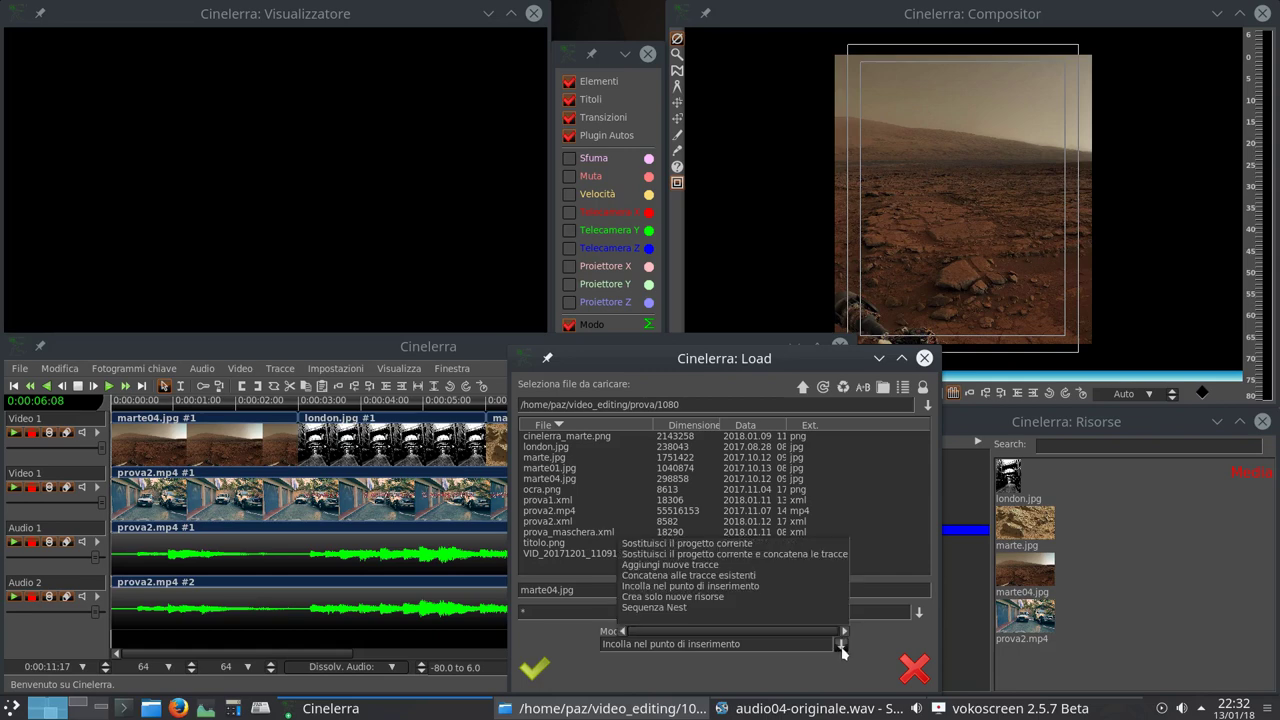
left_click(805, 598)
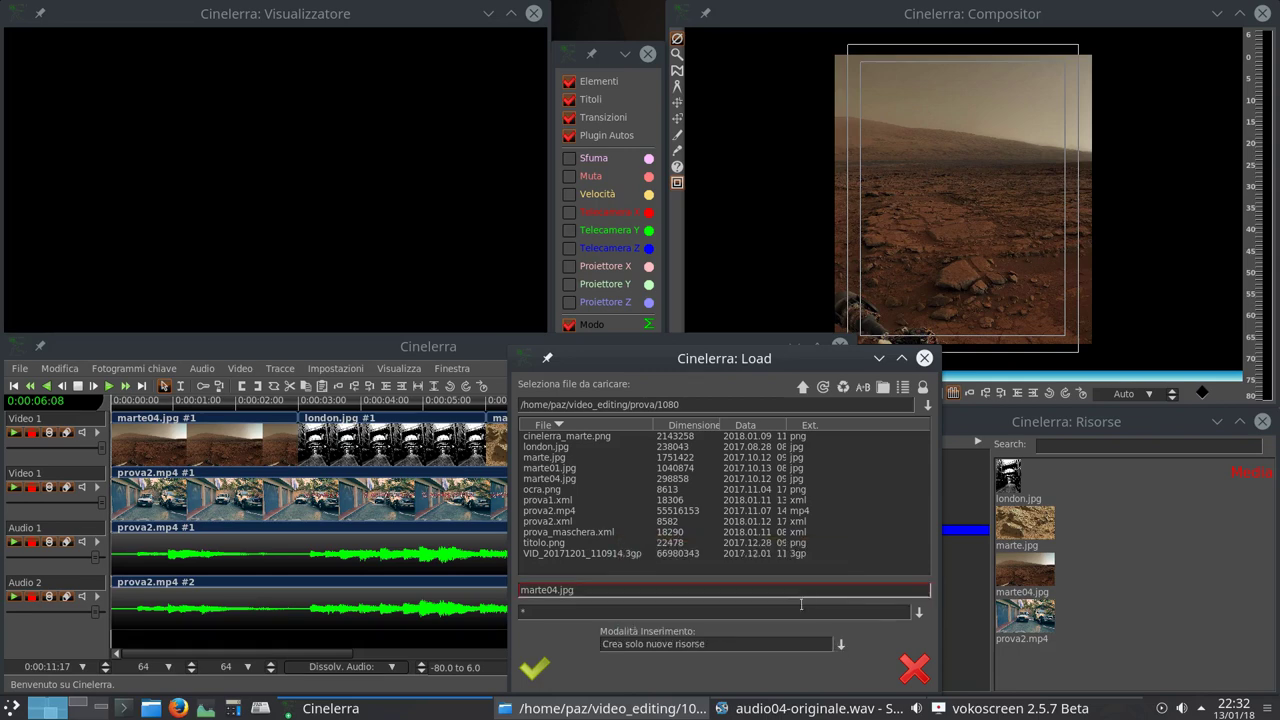
left_click(558, 447)
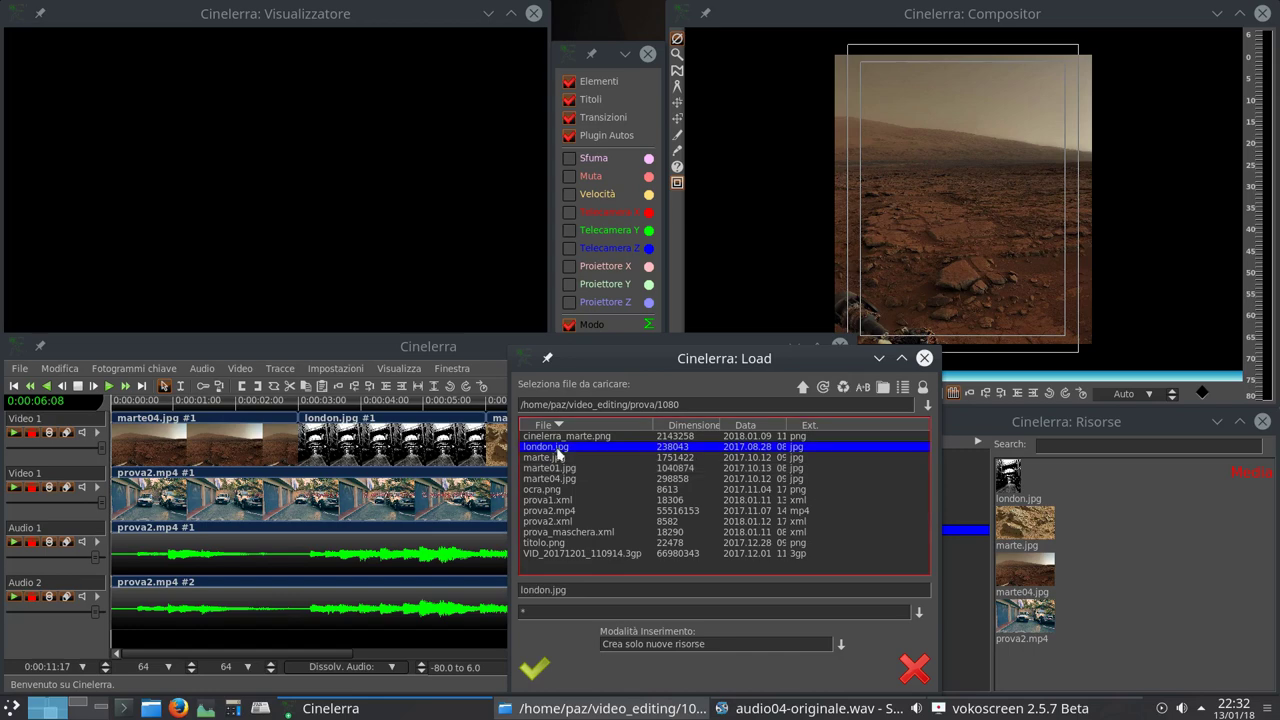
left_click(555, 457, "ctrl")
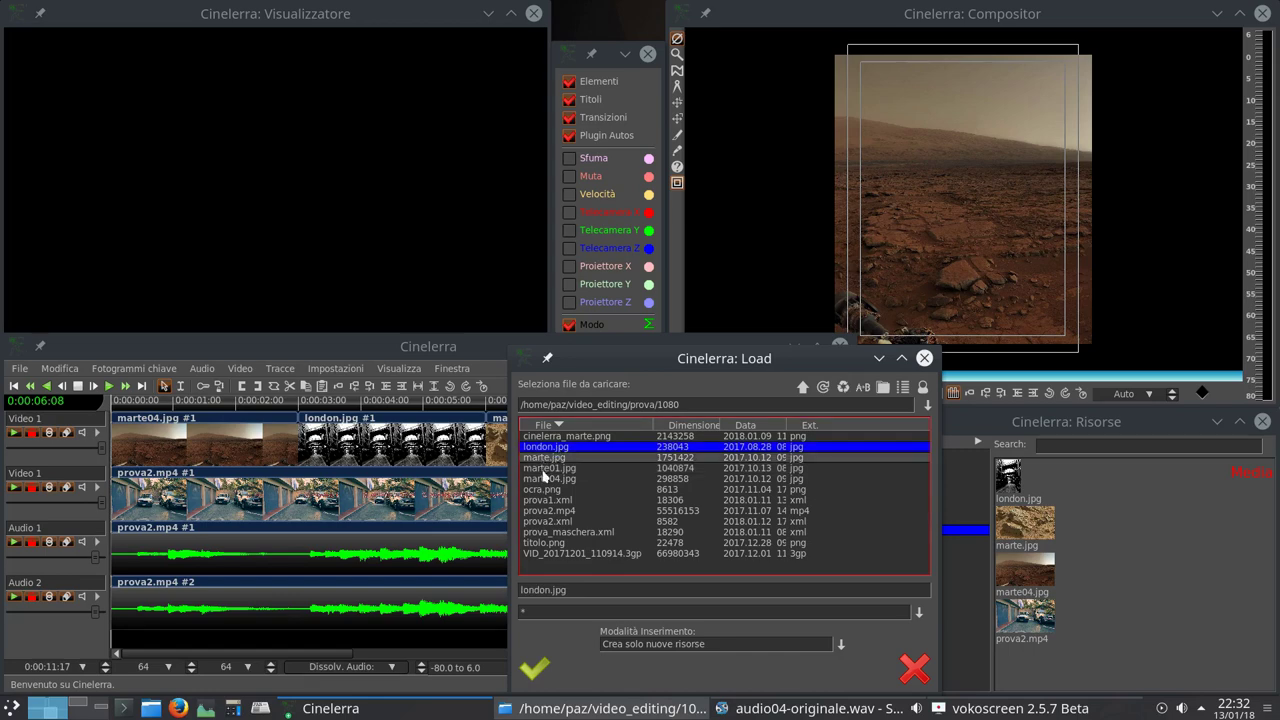
left_click(548, 478, "ctrl")
left_click(545, 489, "ctrl")
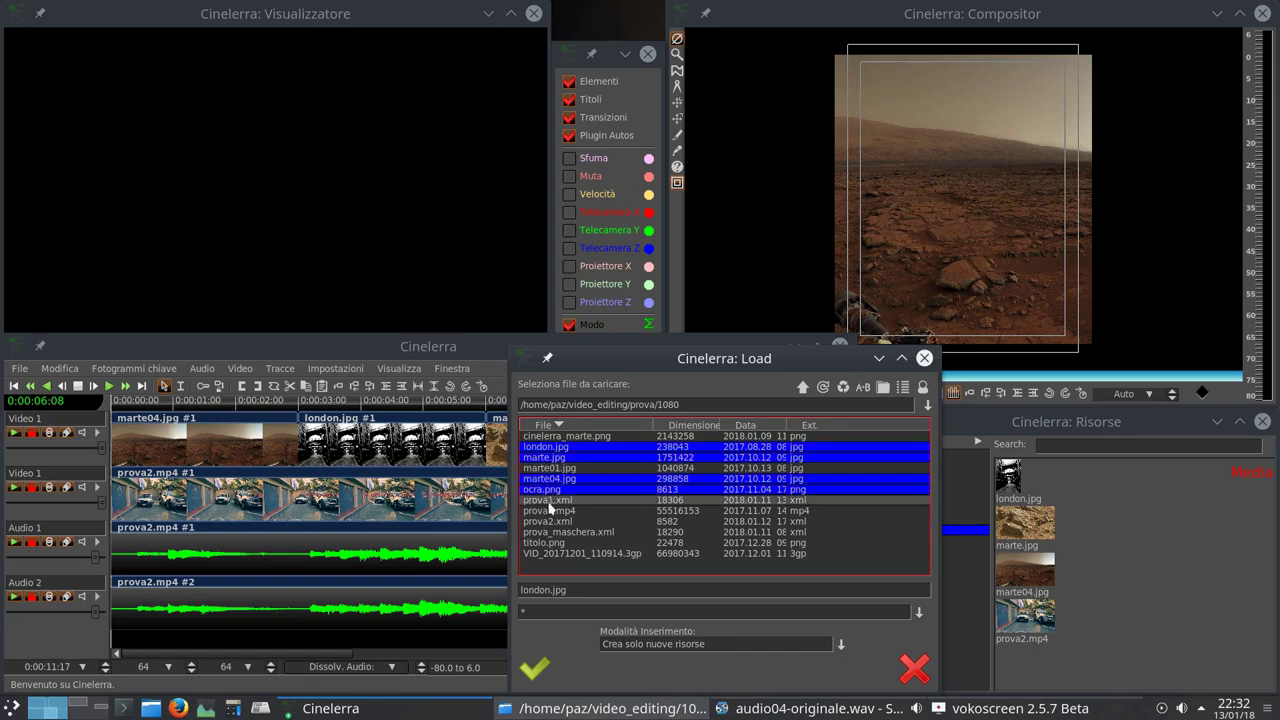
left_click(553, 543, "ctrl")
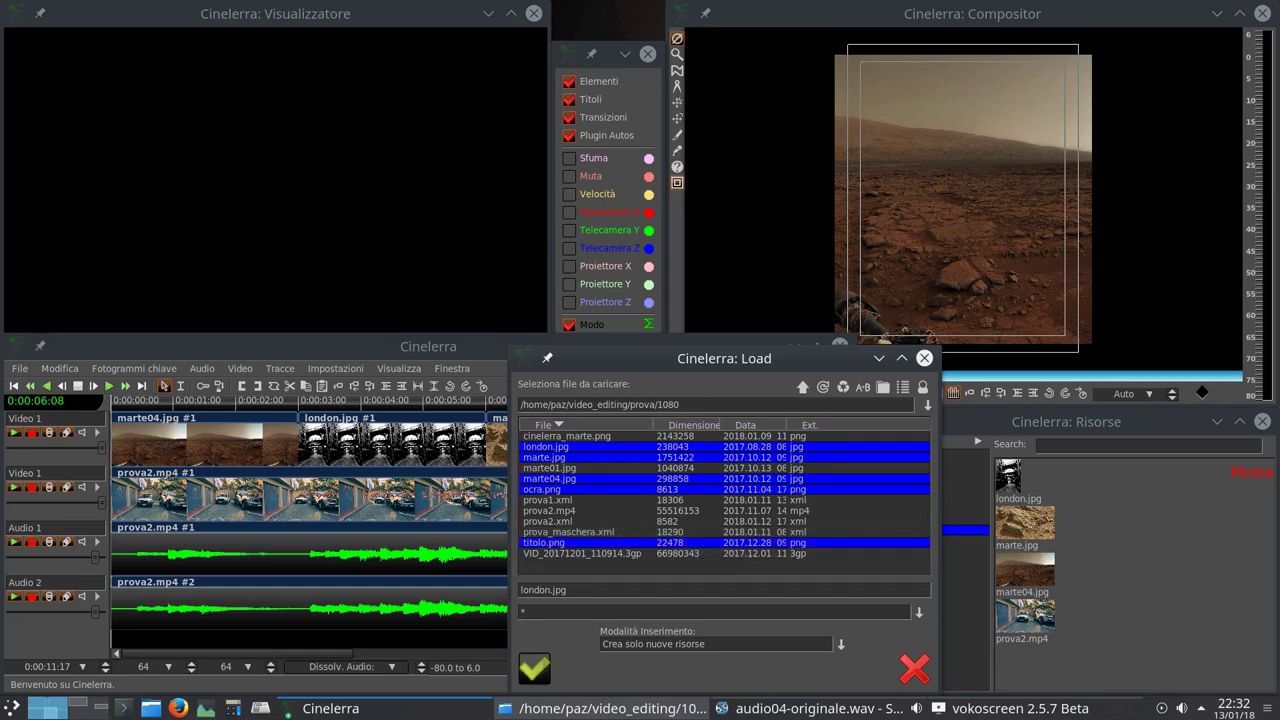
left_click(534, 667)
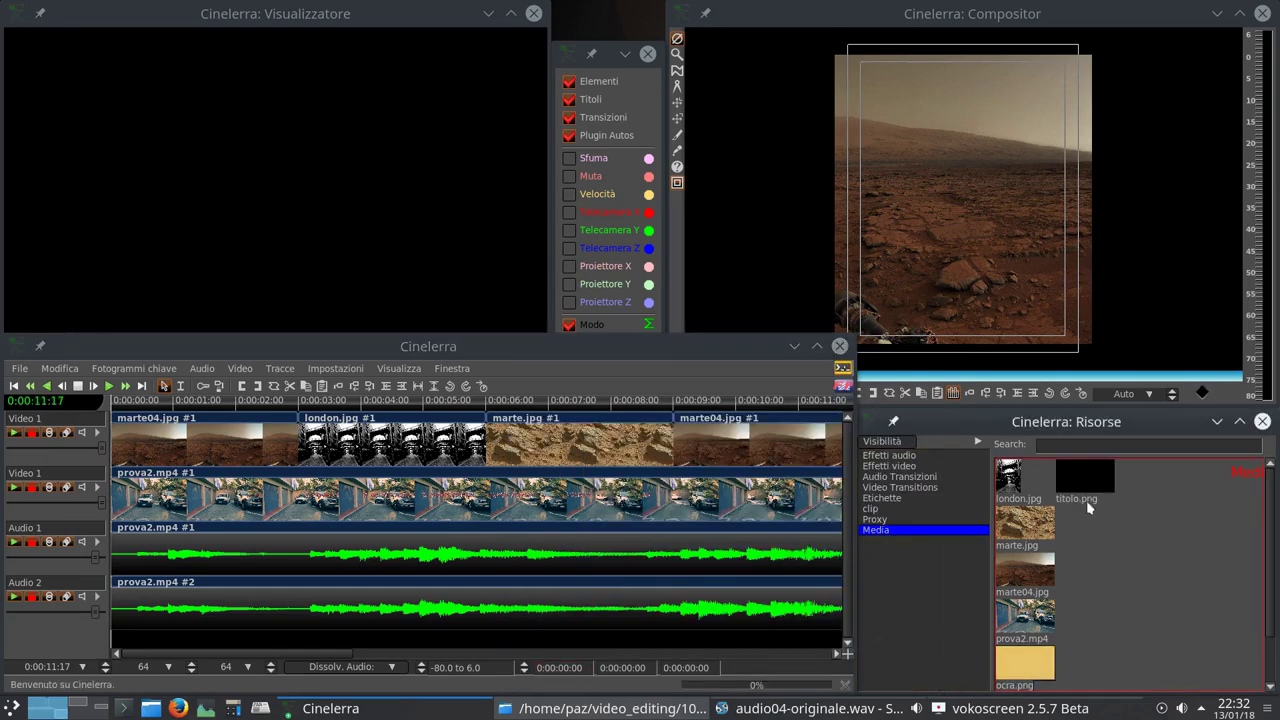
Show marte.jpg from the media resources in the viewer and place titolo.png on the first video track right after the marte.jpg clip.
double_click(1033, 546)
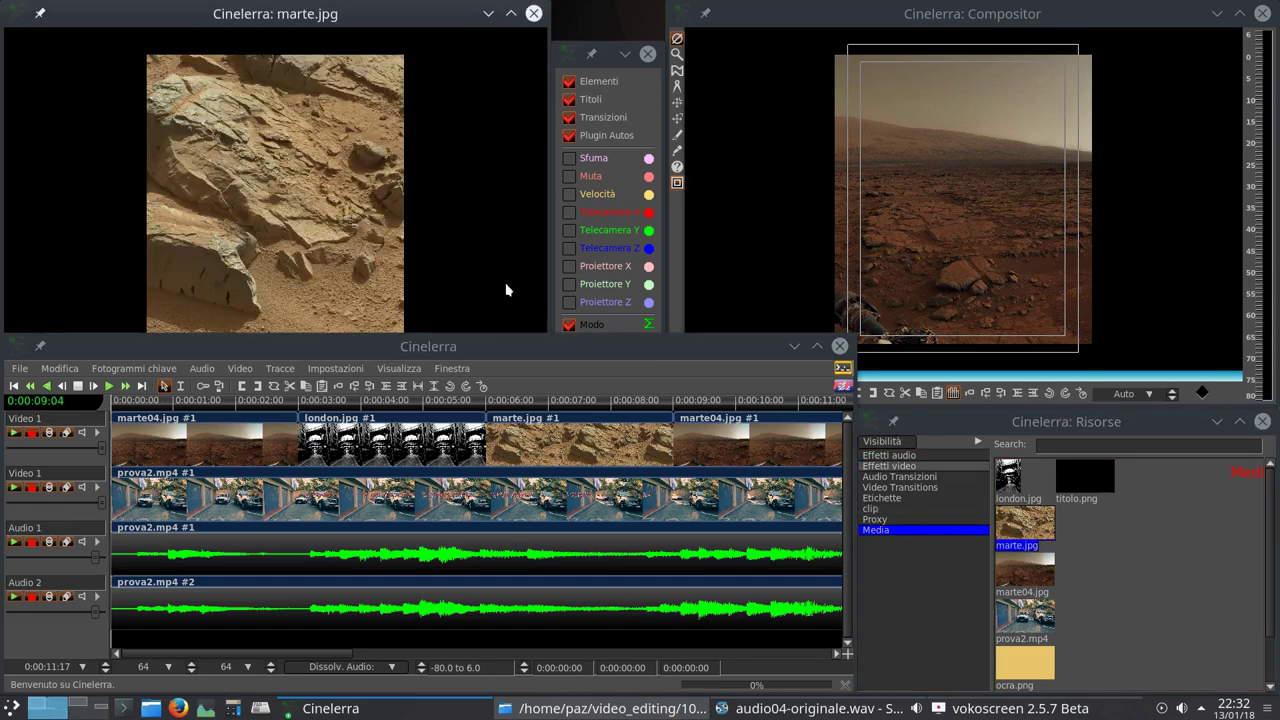
left_click_drag(1084, 486, 573, 462)
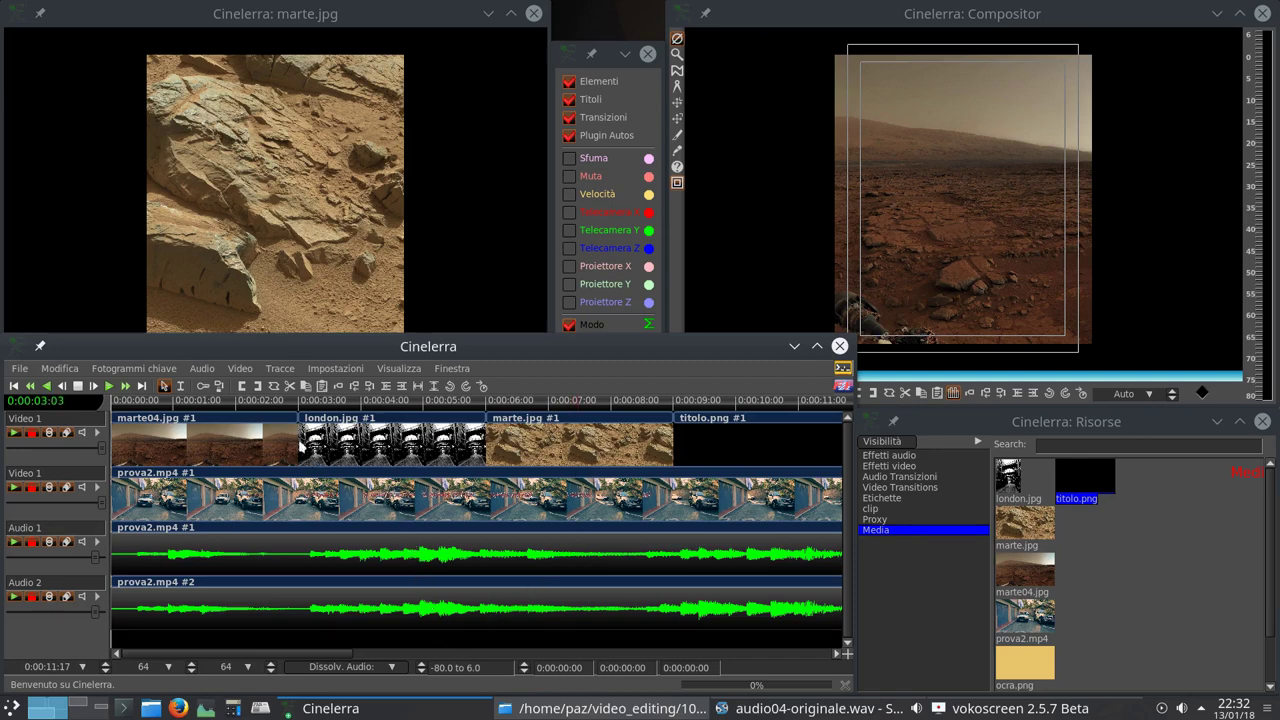
Load london.jpg with the insertion mode that replaces the current project and concatenates the tracks.
key("o")
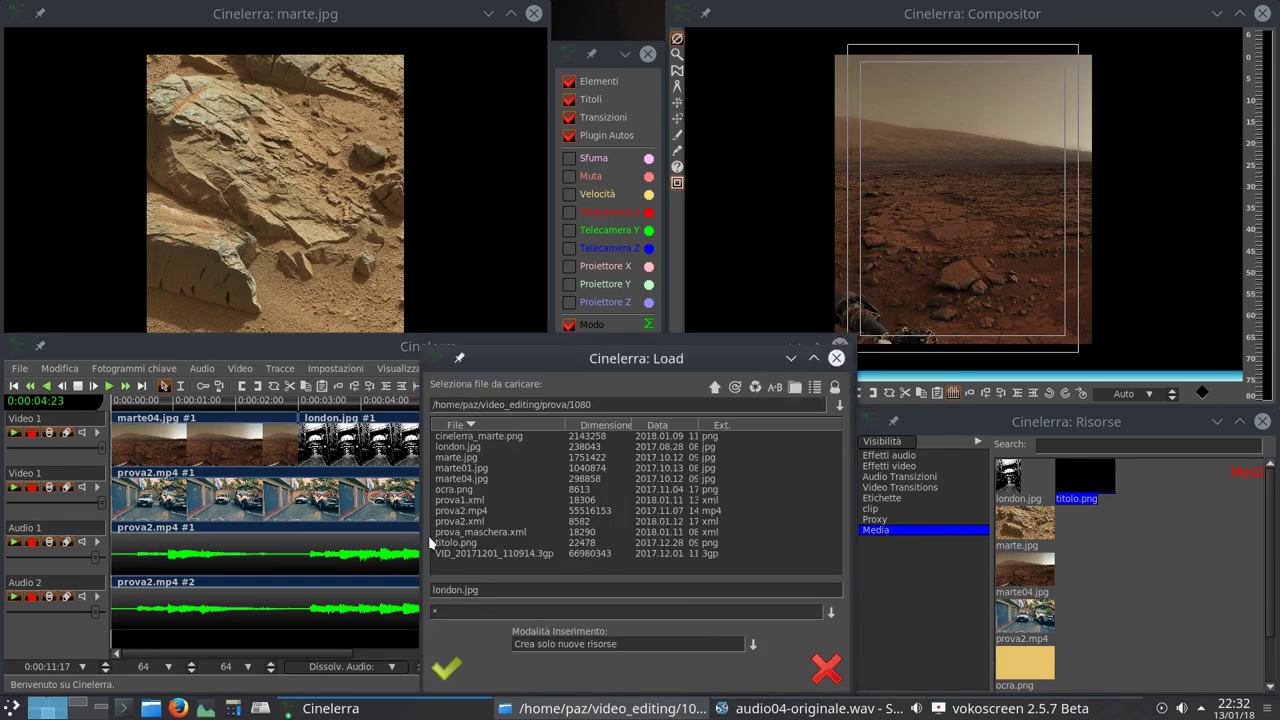
left_click(754, 647)
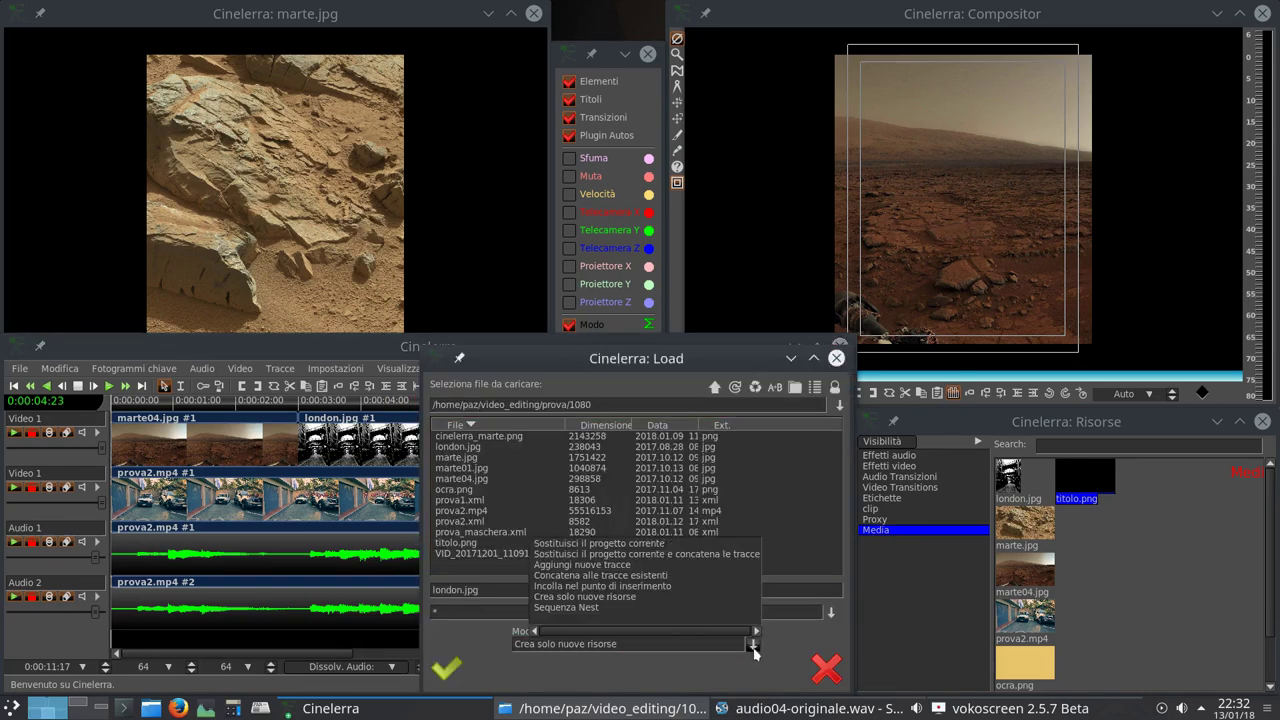
left_click(754, 647)
left_click(755, 648)
left_click(715, 555)
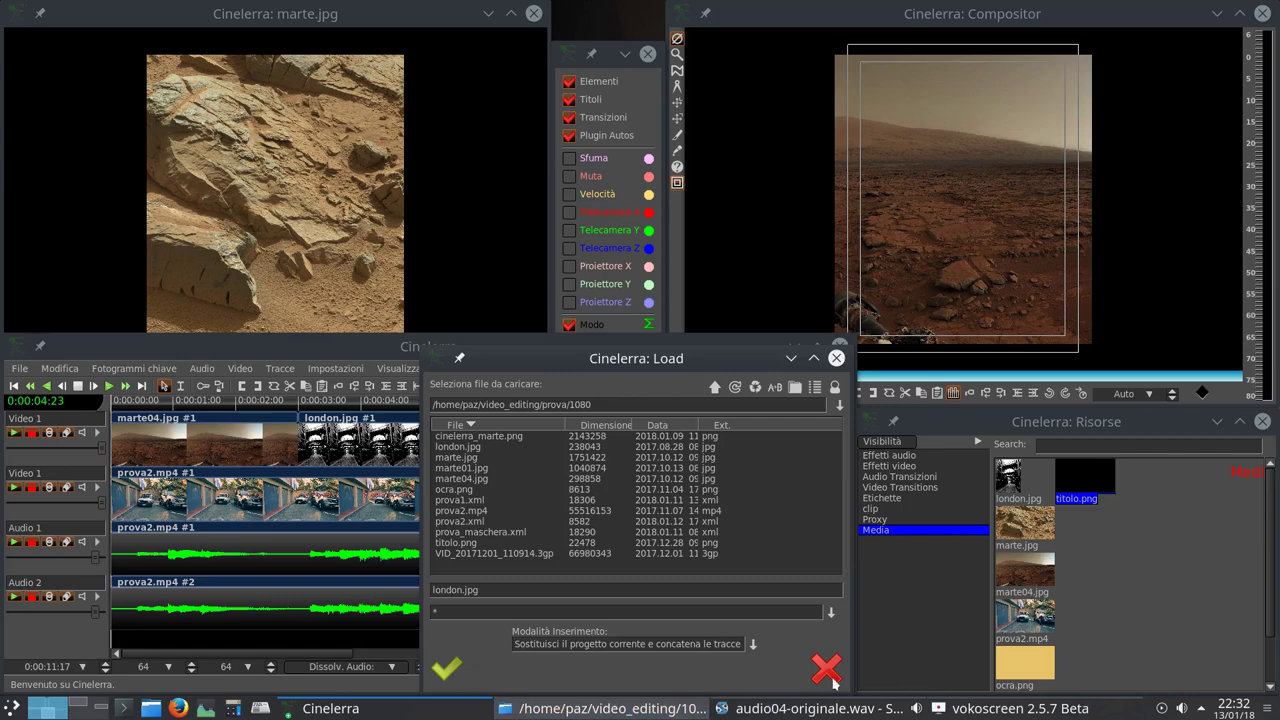
left_click(446, 668)
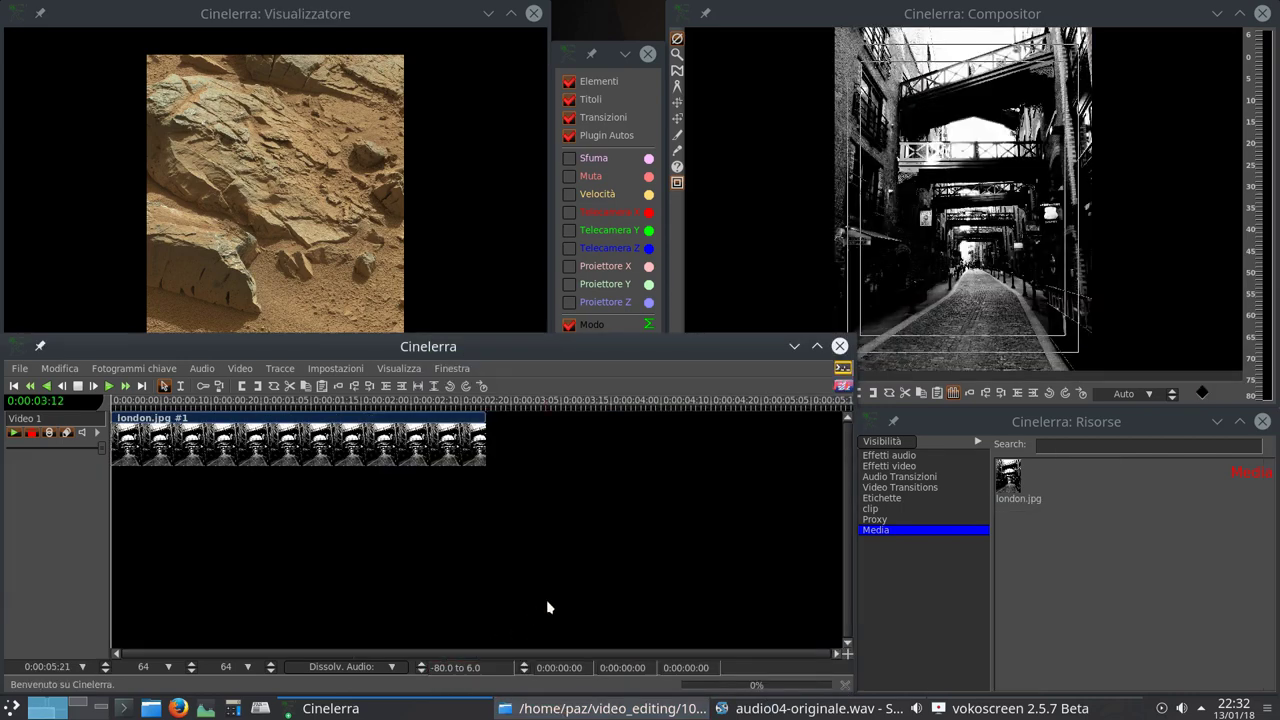
Delete the video track containing london.jpg from the timeline.
right_click(423, 458)
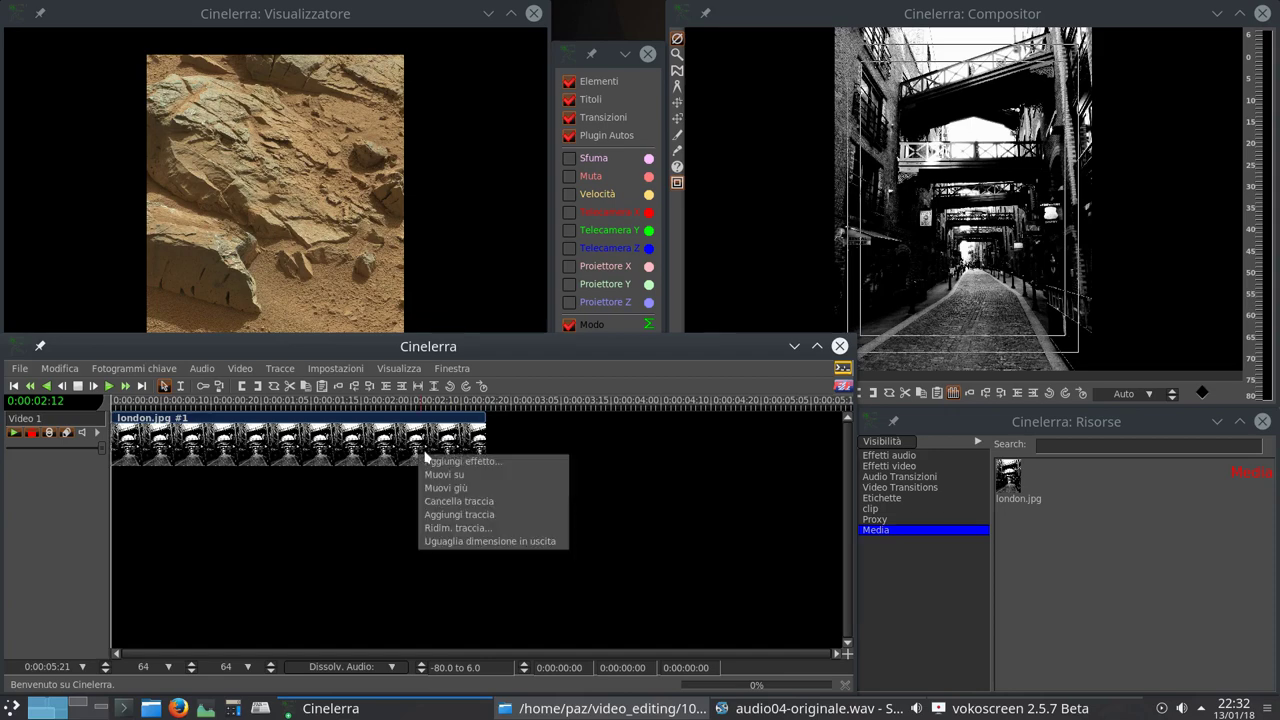
left_click(472, 508)
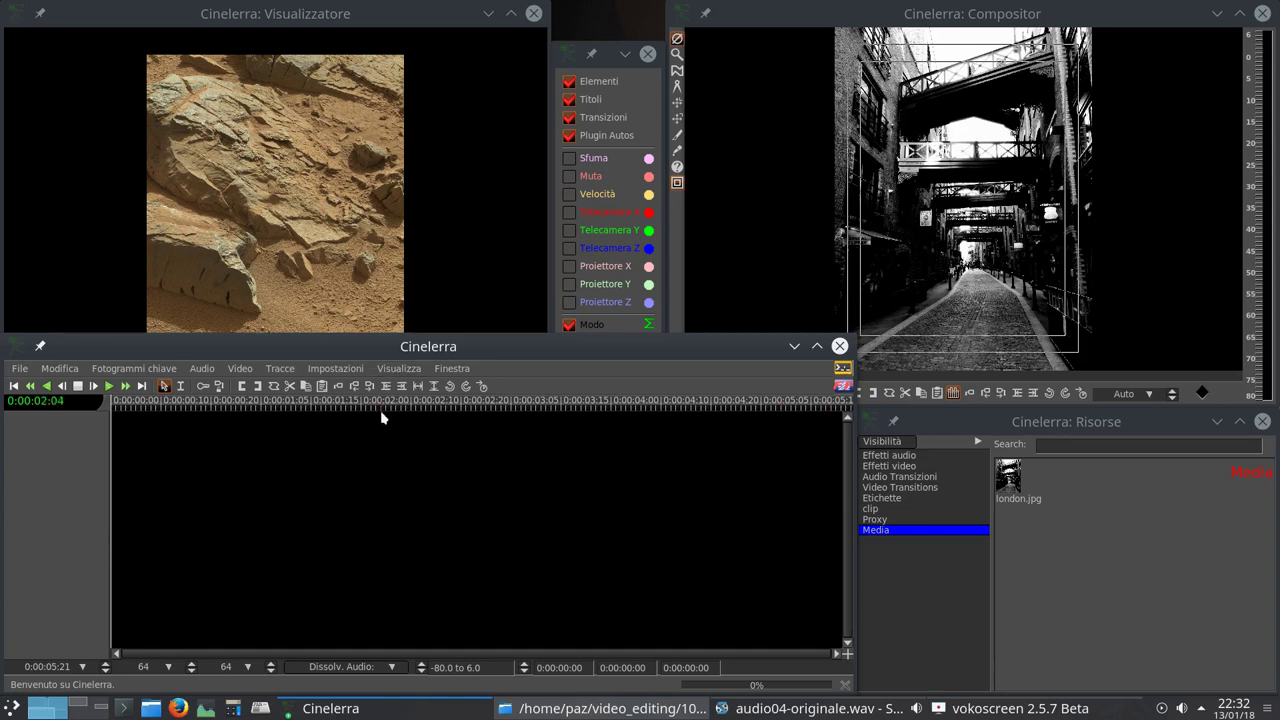
left_click(19, 369)
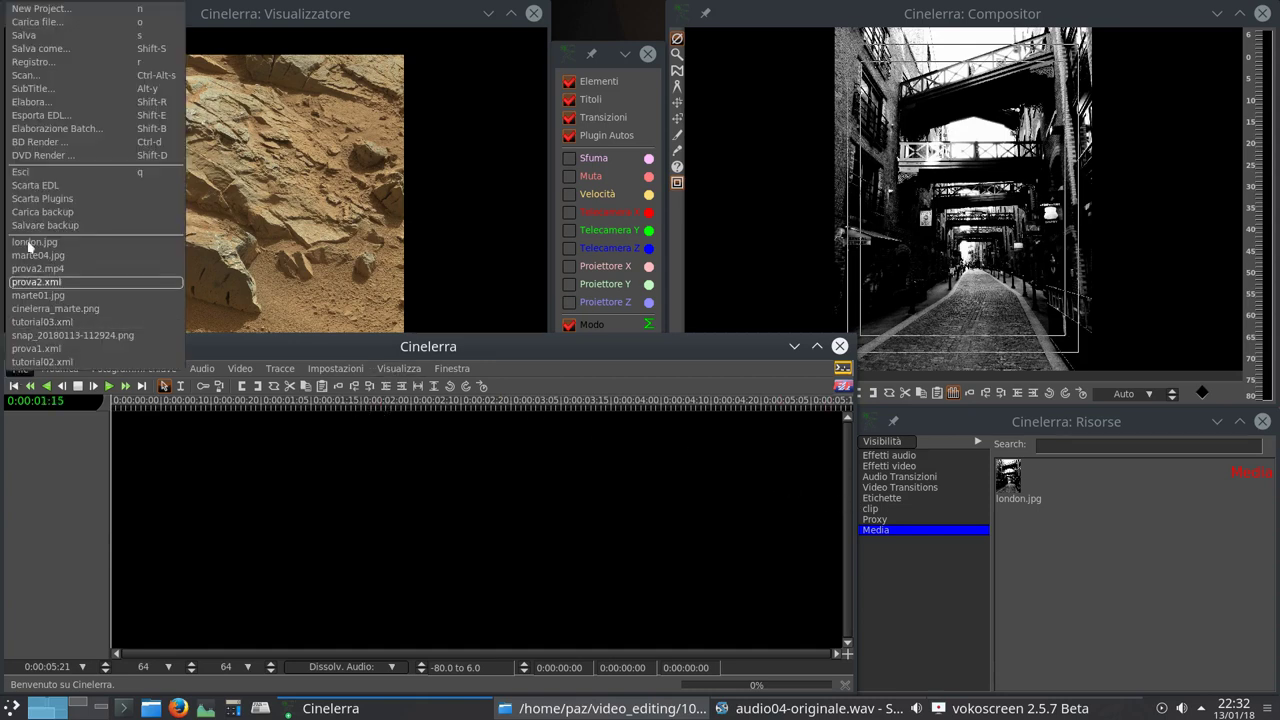
left_click(46, 42)
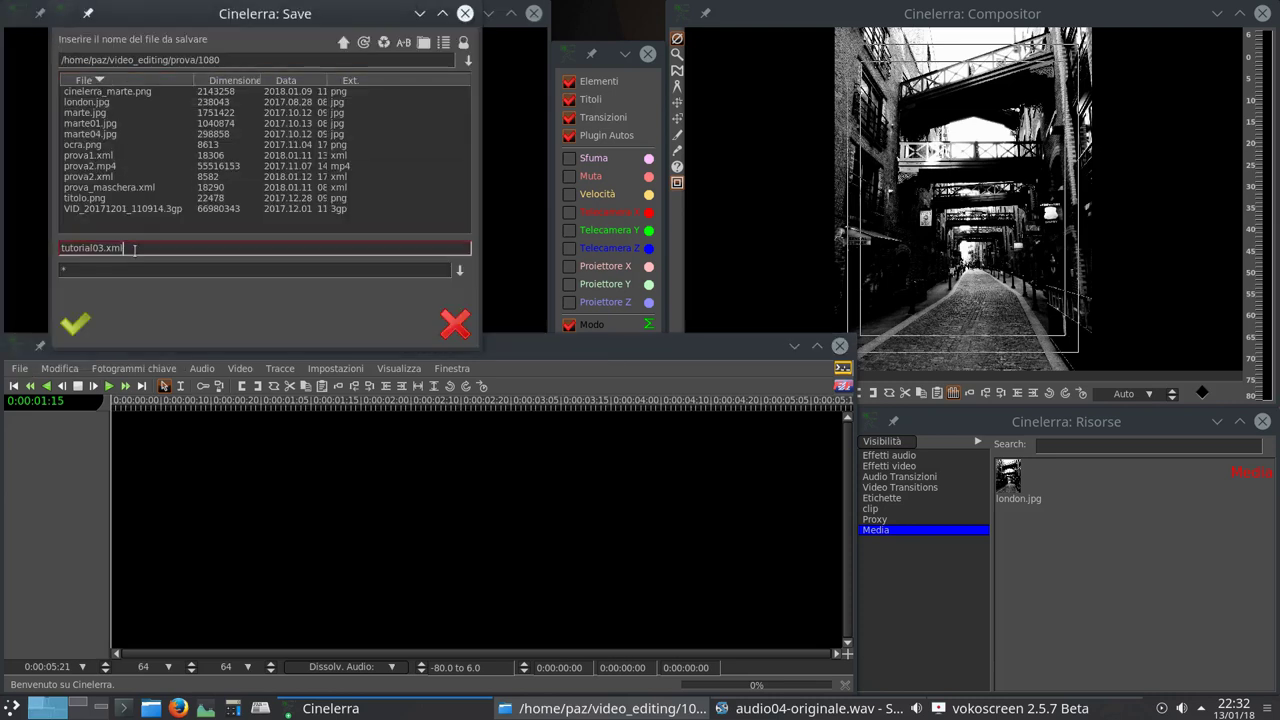
left_click_drag(104, 248, 123, 248)
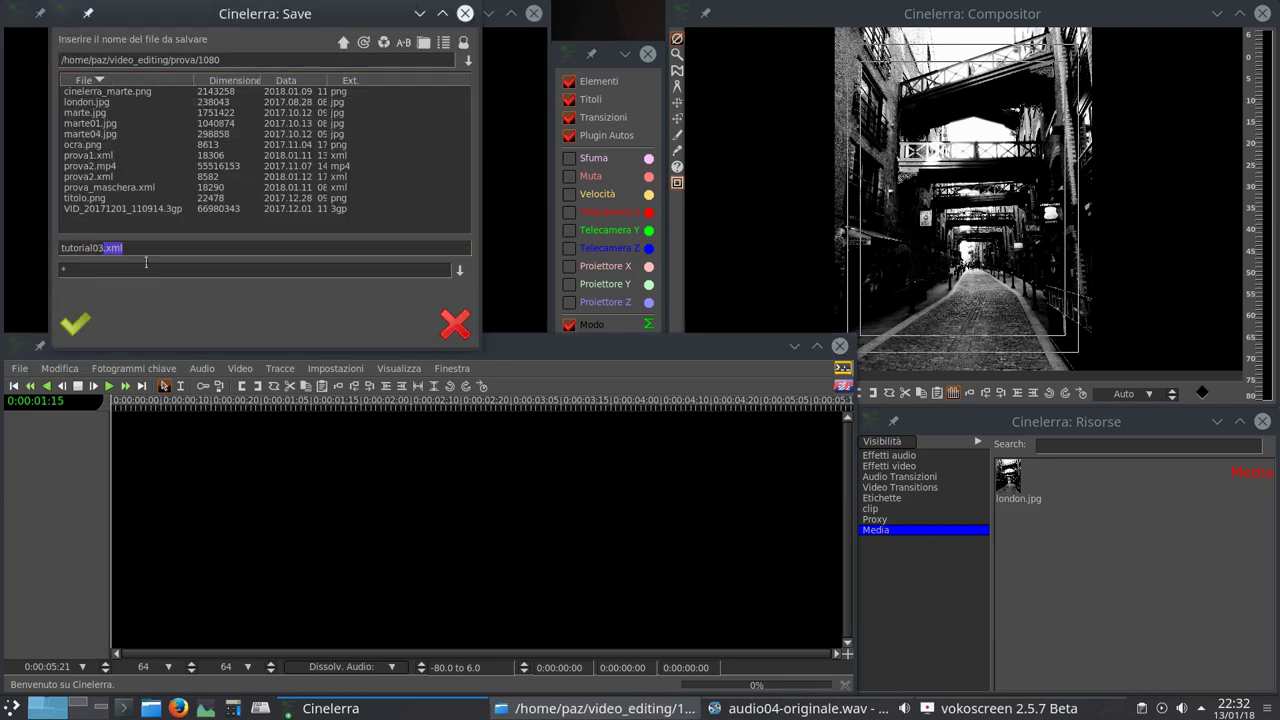
left_click(452, 331)
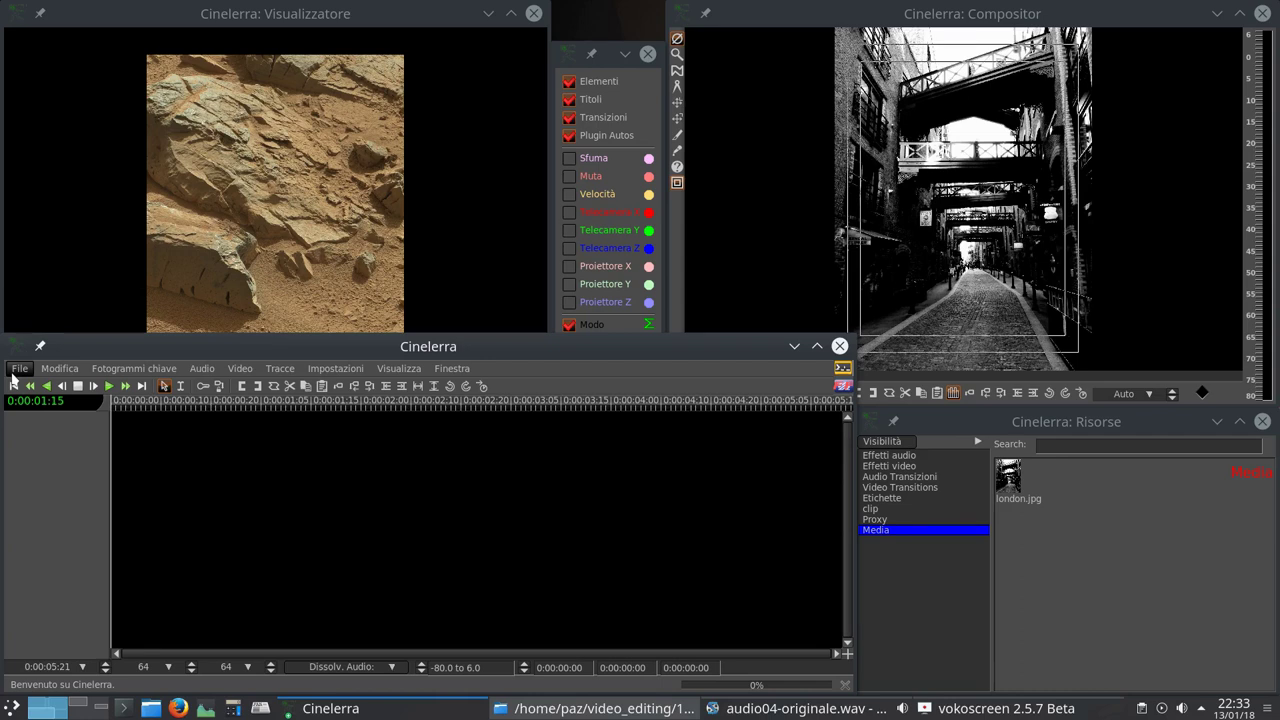
Open the recent project prova1.xml and load it a second time.
left_click(18, 369)
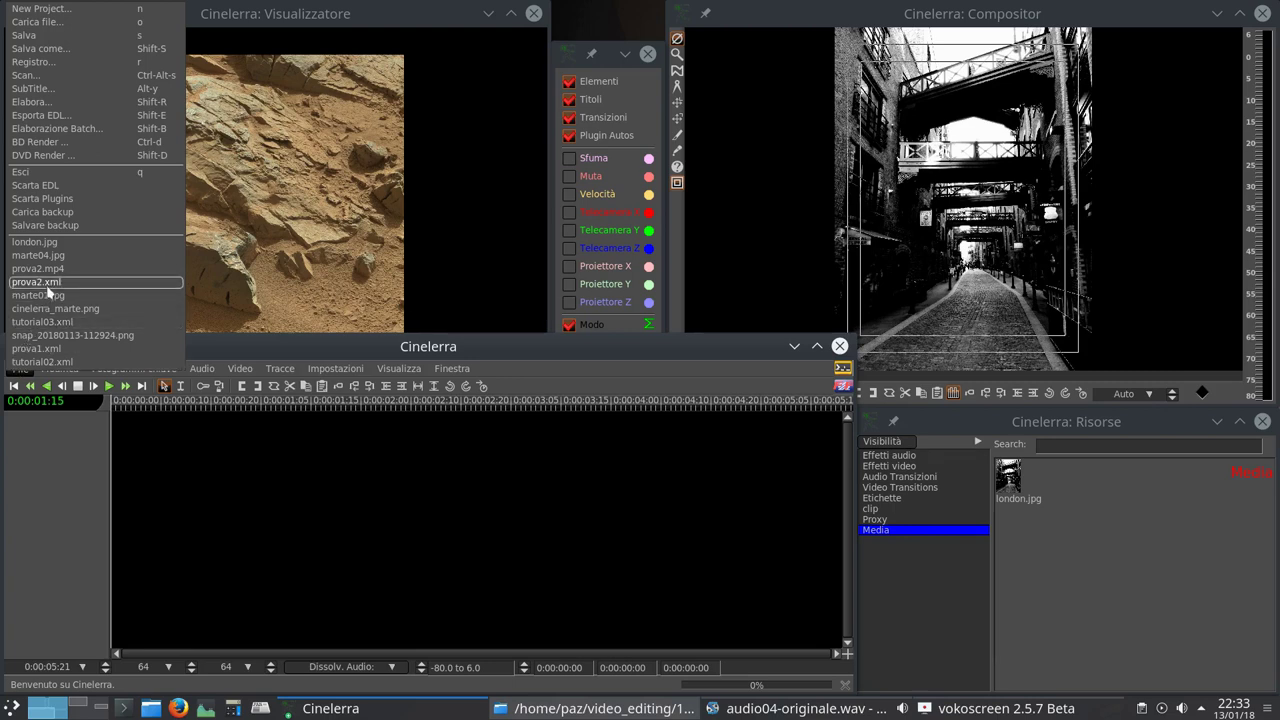
left_click(36, 349)
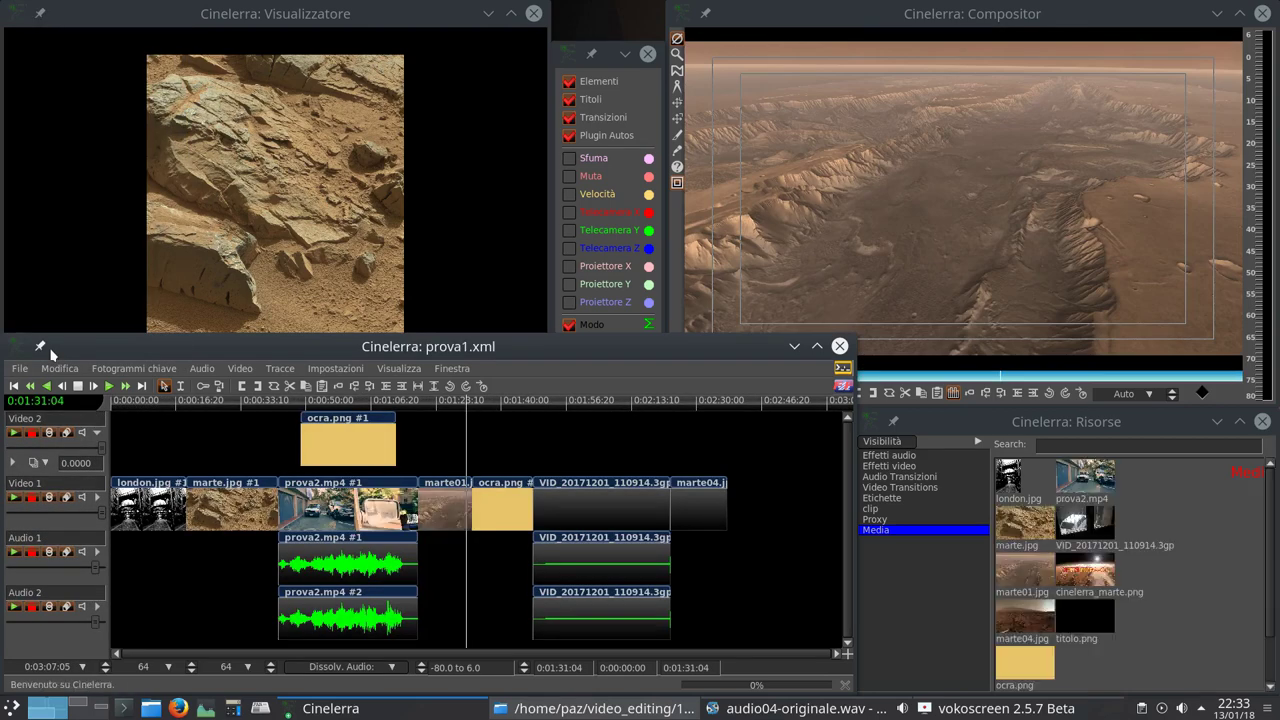
left_click(19, 368)
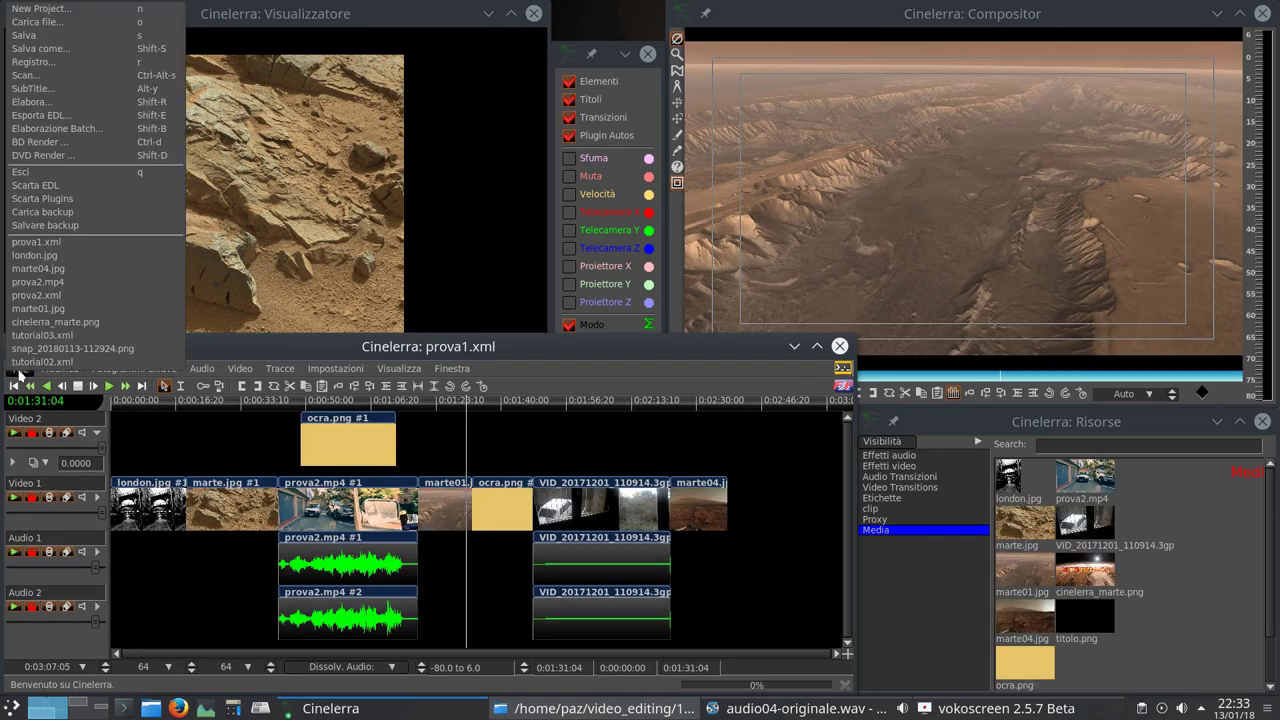
left_click(39, 246)
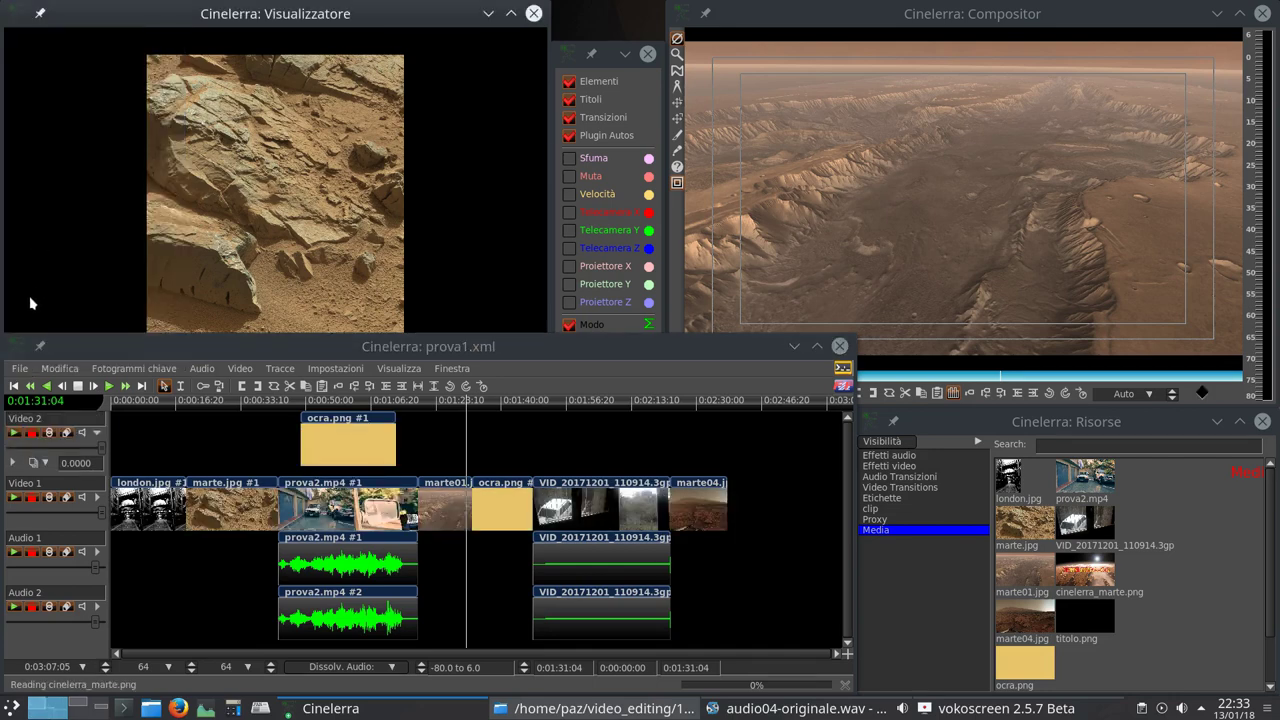
Open the recording window to view its capture settings and video monitor, and cancel without recording.
left_click(20, 370)
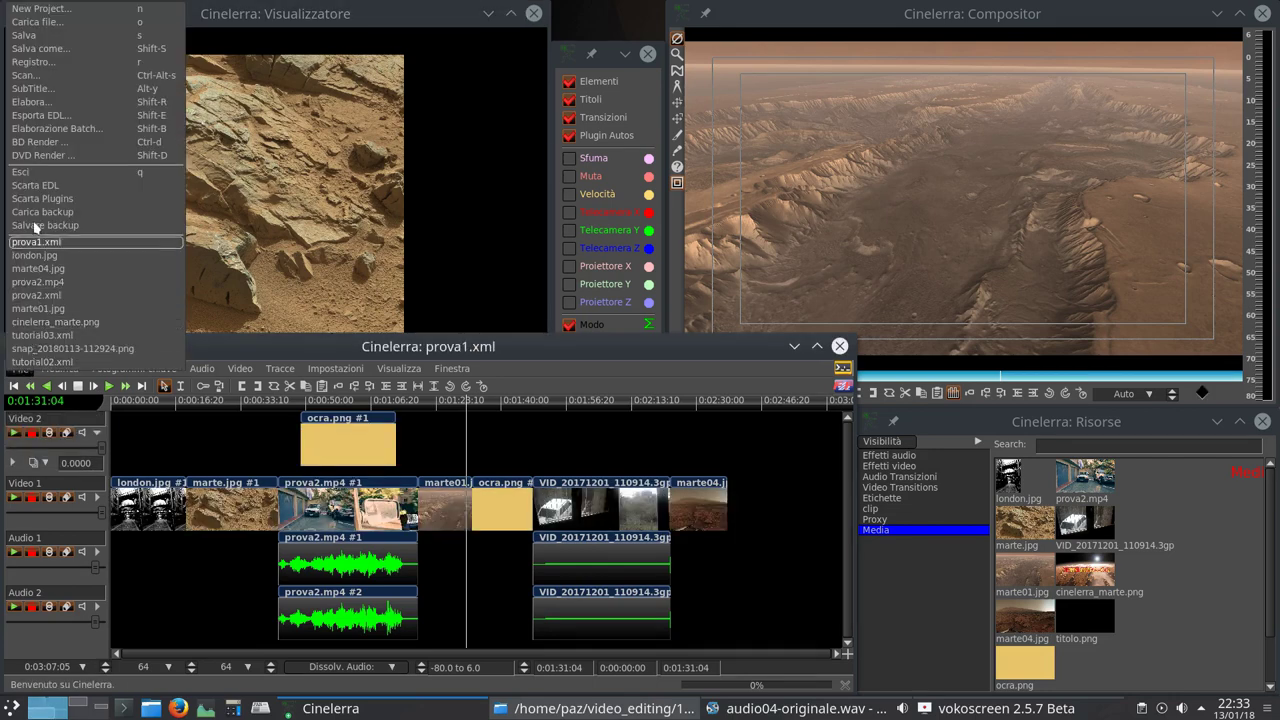
left_click(42, 63)
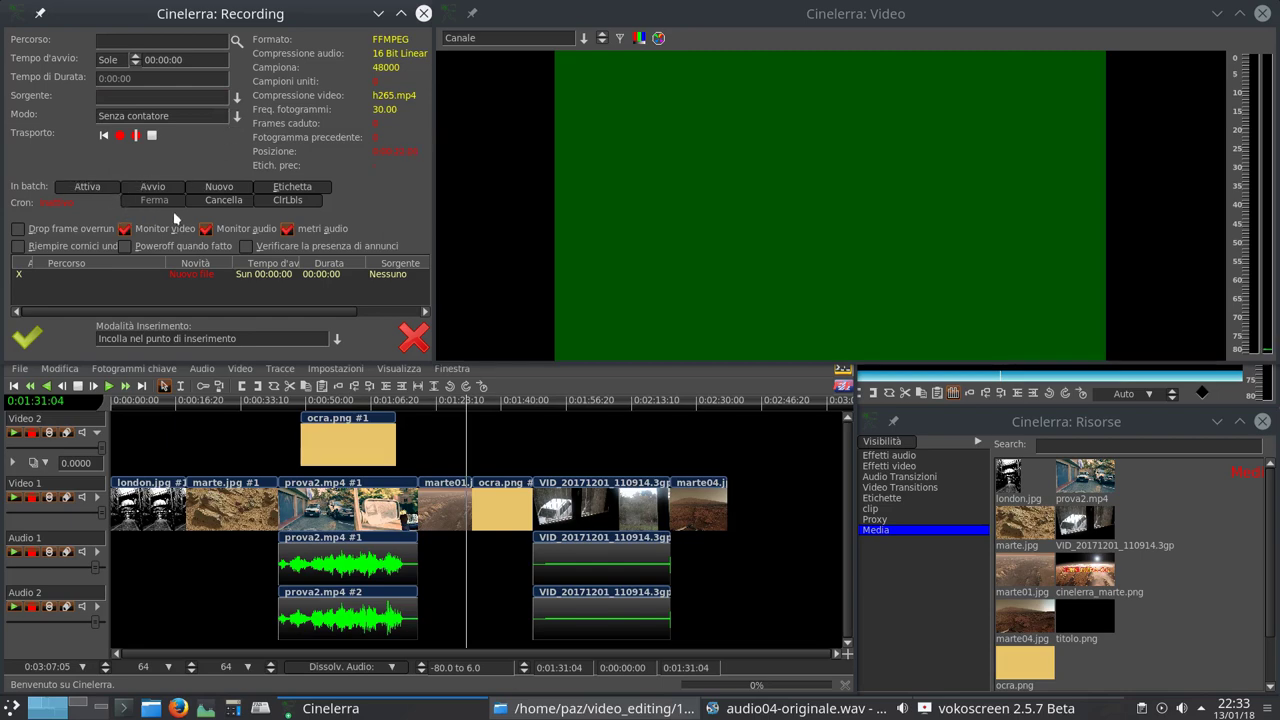
left_click(413, 339)
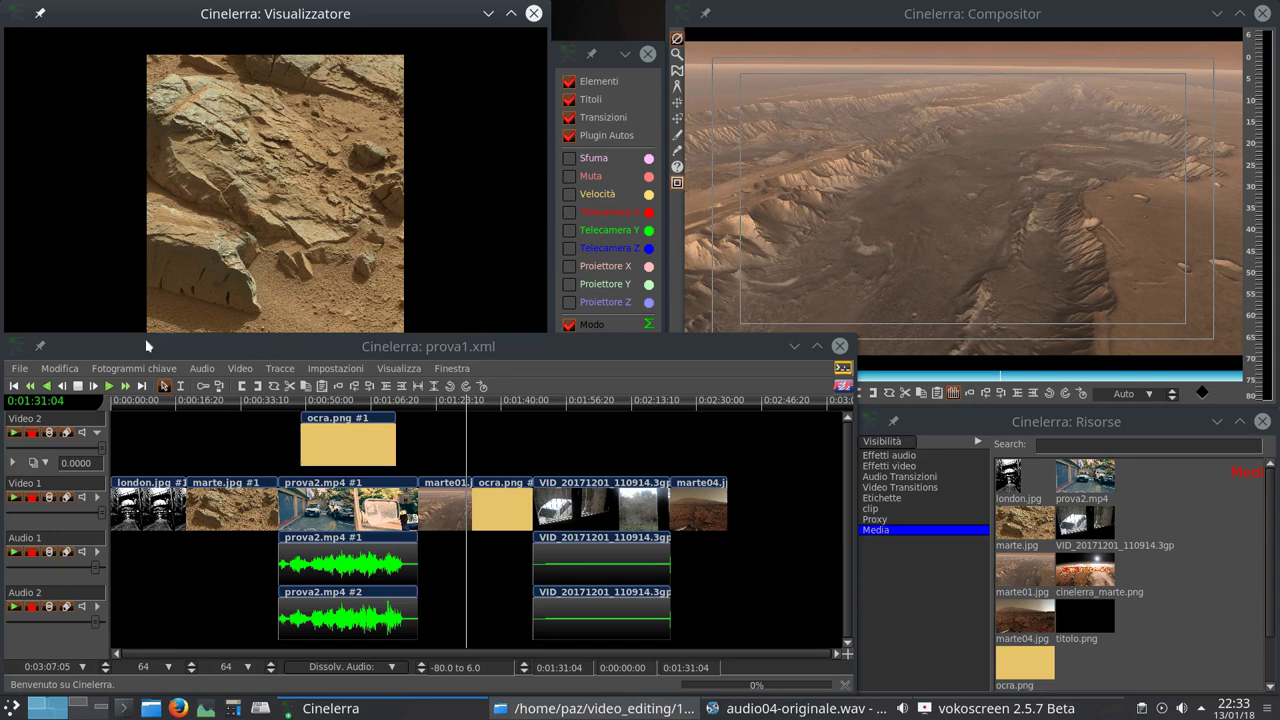
Try to open the channel Scan function and dismiss the resulting dialog.
left_click(20, 370)
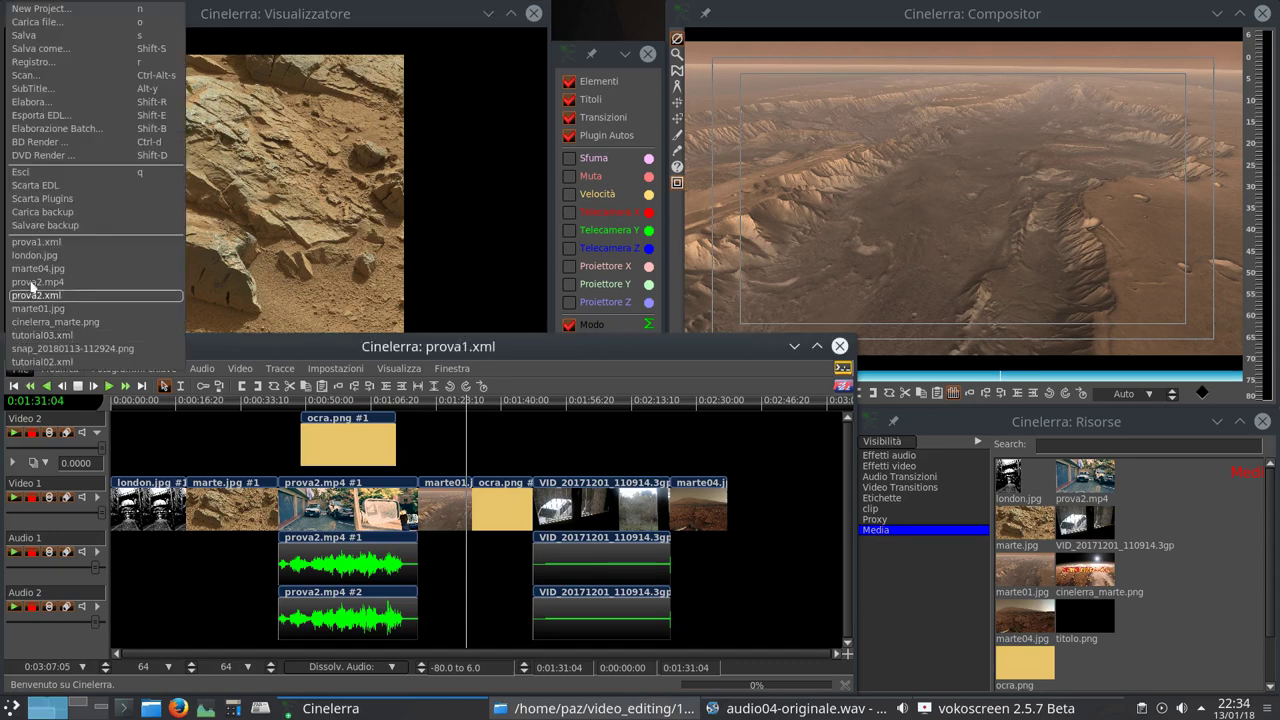
left_click(45, 78)
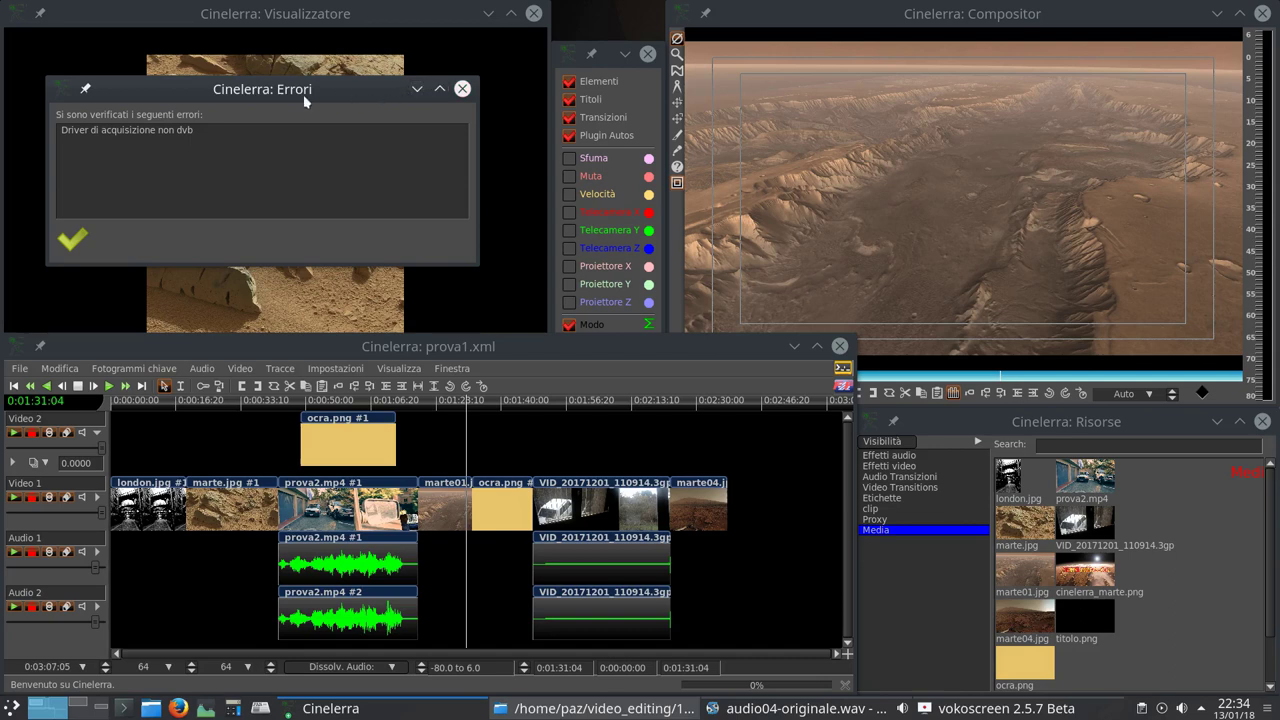
left_click(462, 88)
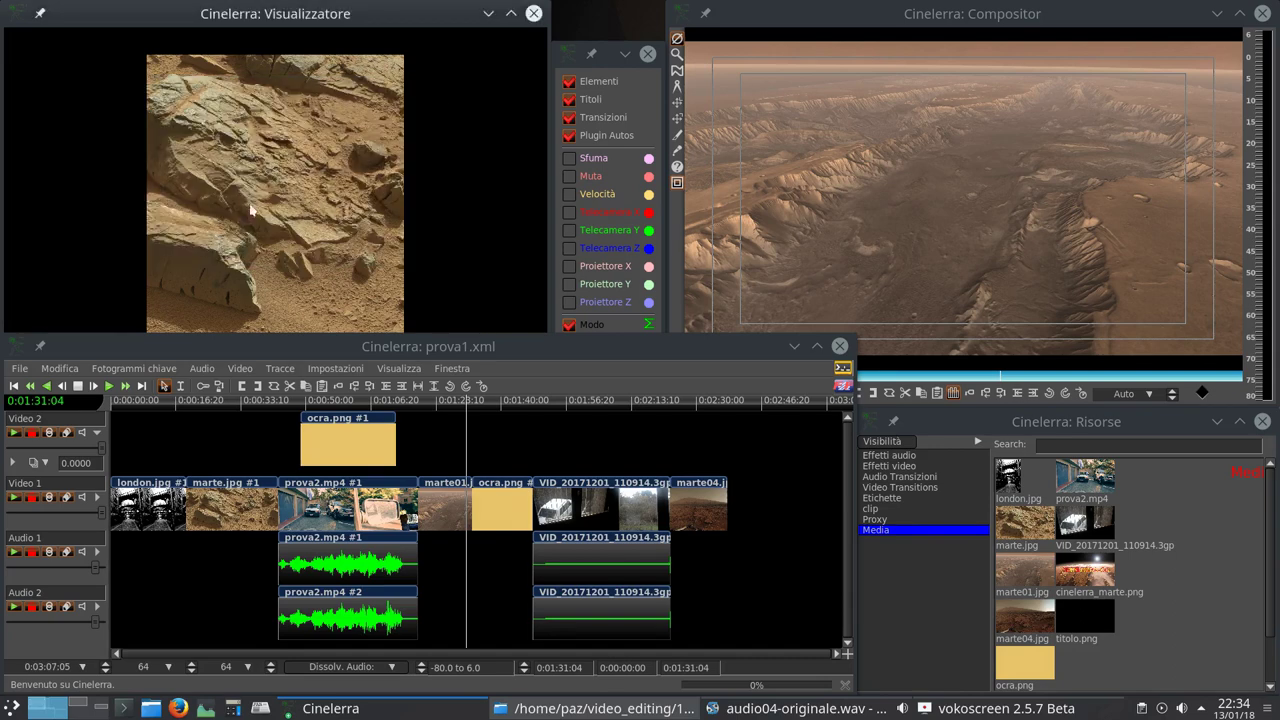
Open the subtitle editor to view its script text and text line areas, and cancel it.
left_click(20, 370)
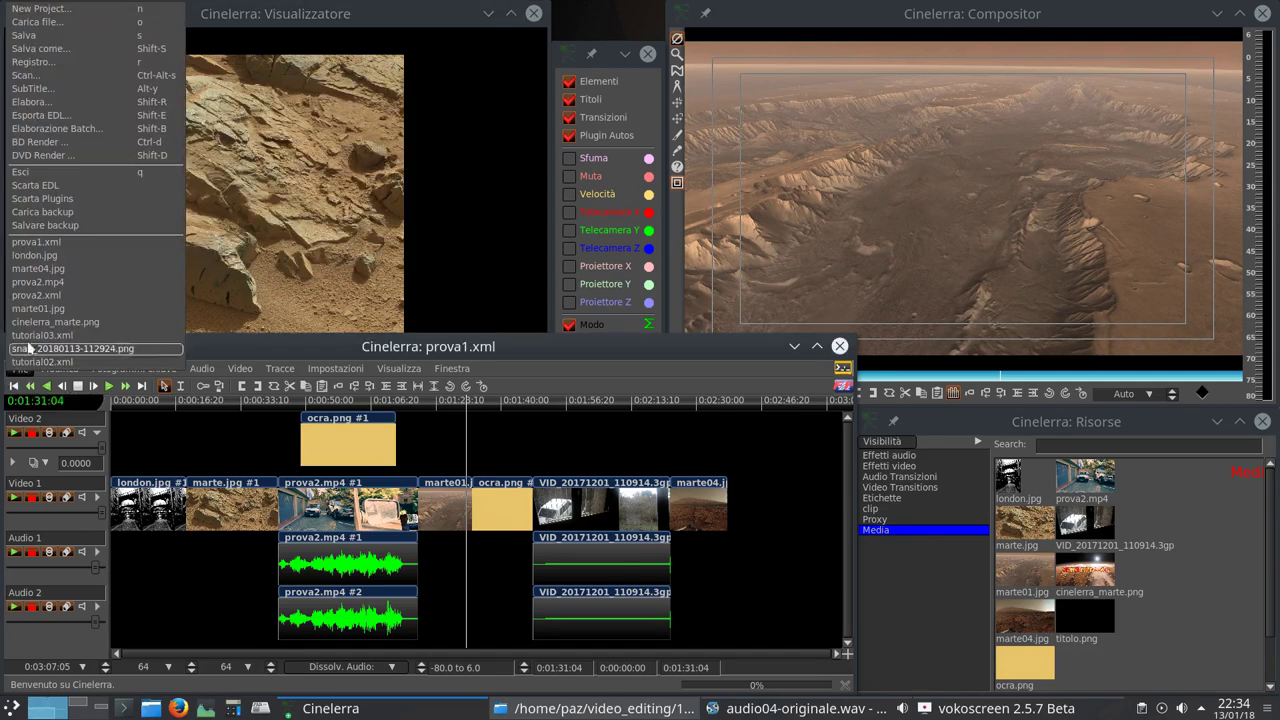
left_click(40, 88)
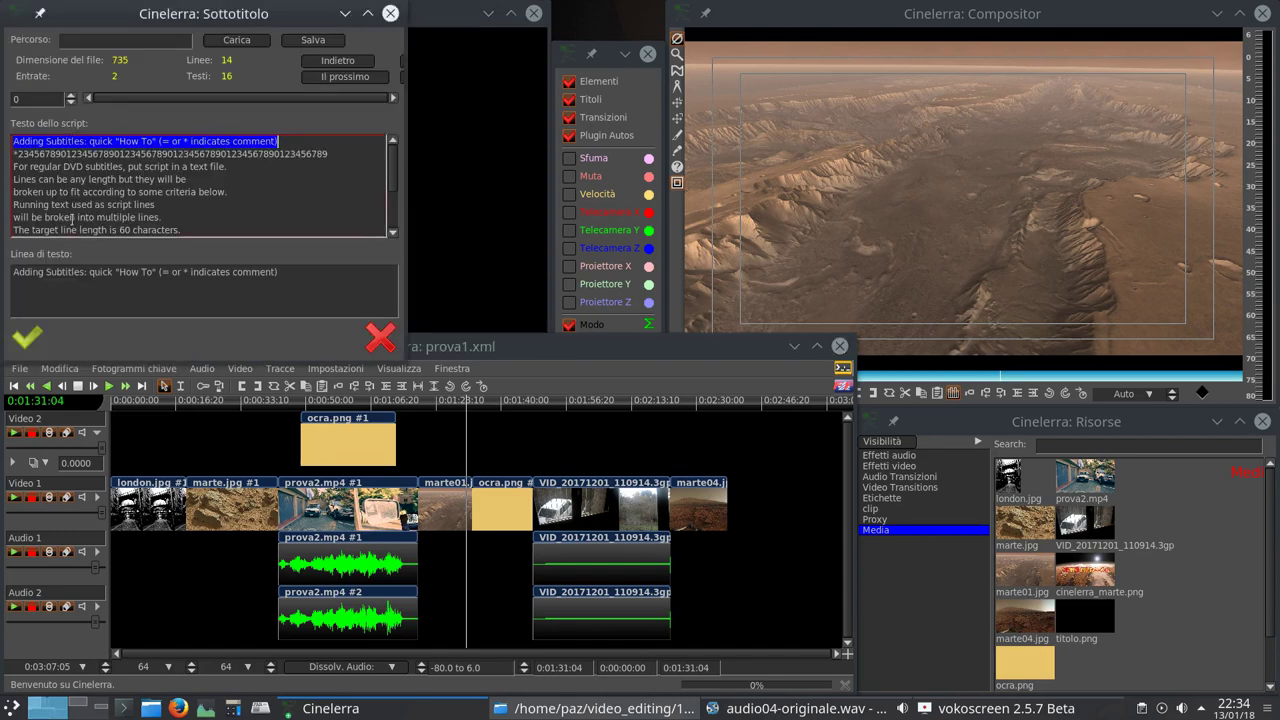
left_click(153, 277)
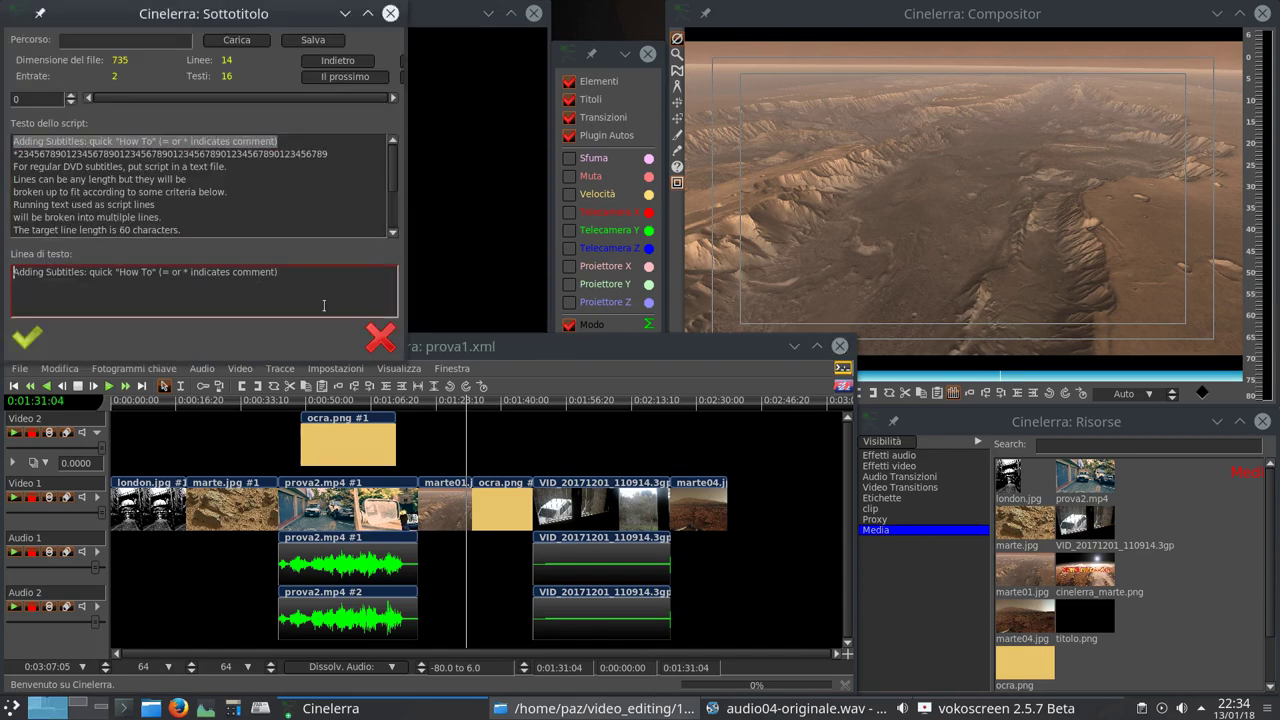
left_click(381, 341)
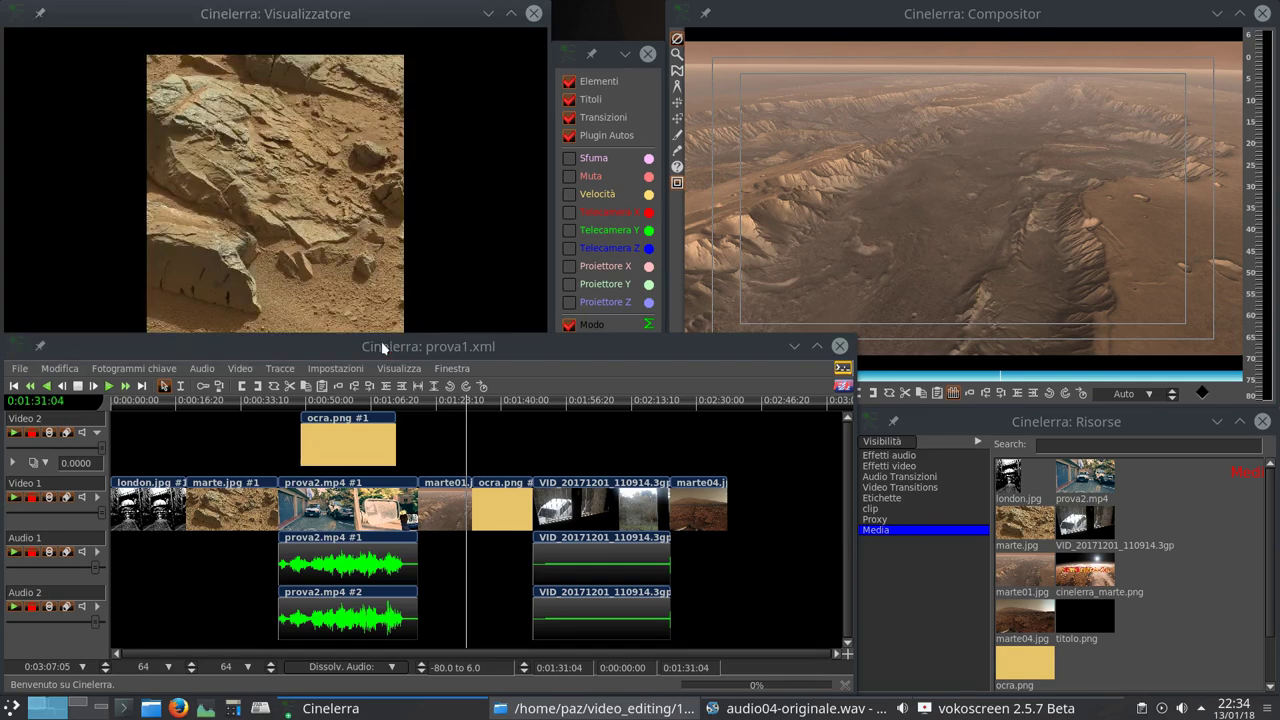
Open the render settings to examine the available file formats and FFMPEG container types, and cancel without rendering.
left_click(20, 370)
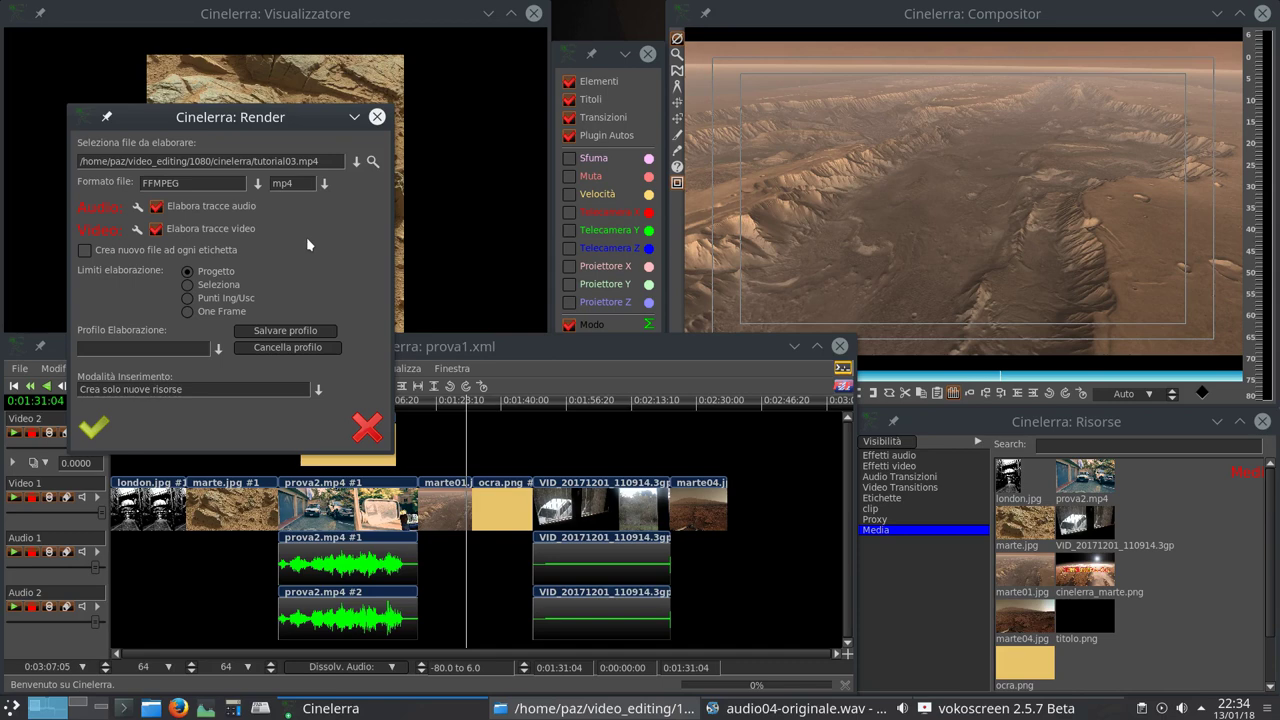
left_click(257, 186)
left_click_drag(261, 228, 261, 186)
left_click(259, 184)
left_click(324, 184)
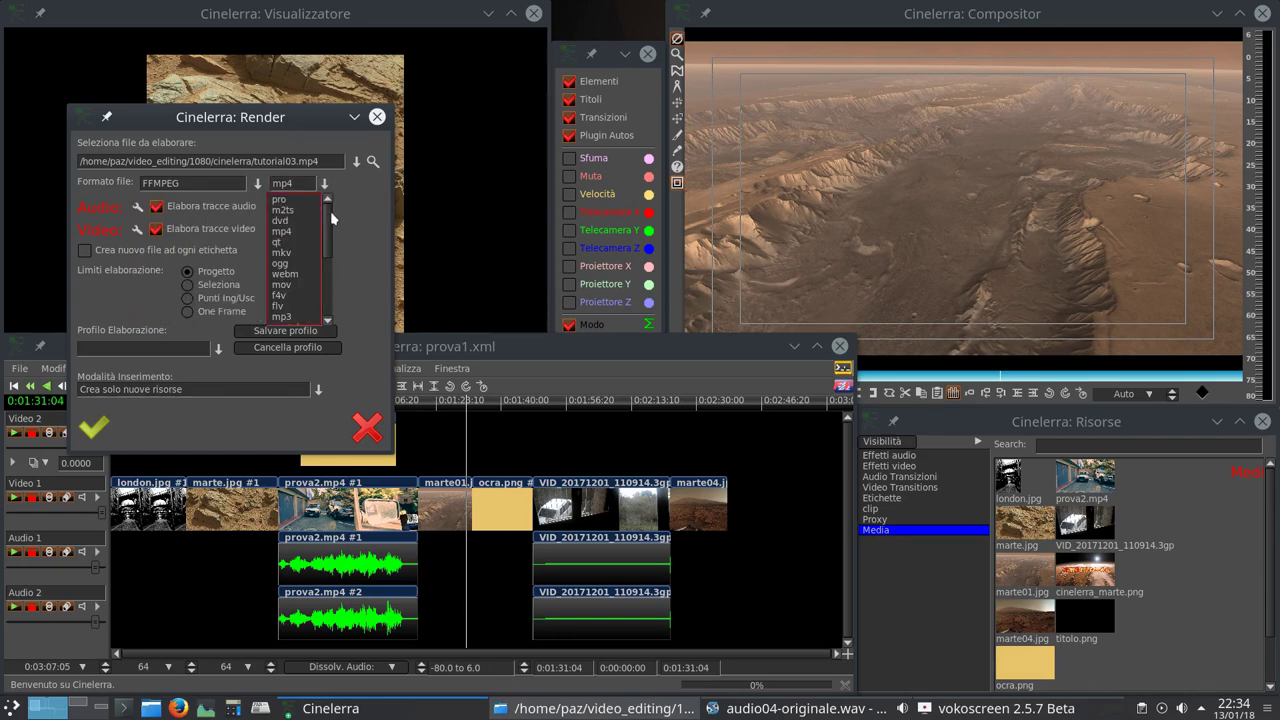
mouse_move(327, 206)
left_mouse_down()
mouse_move(334, 288)
mouse_move(333, 218)
left_mouse_up()
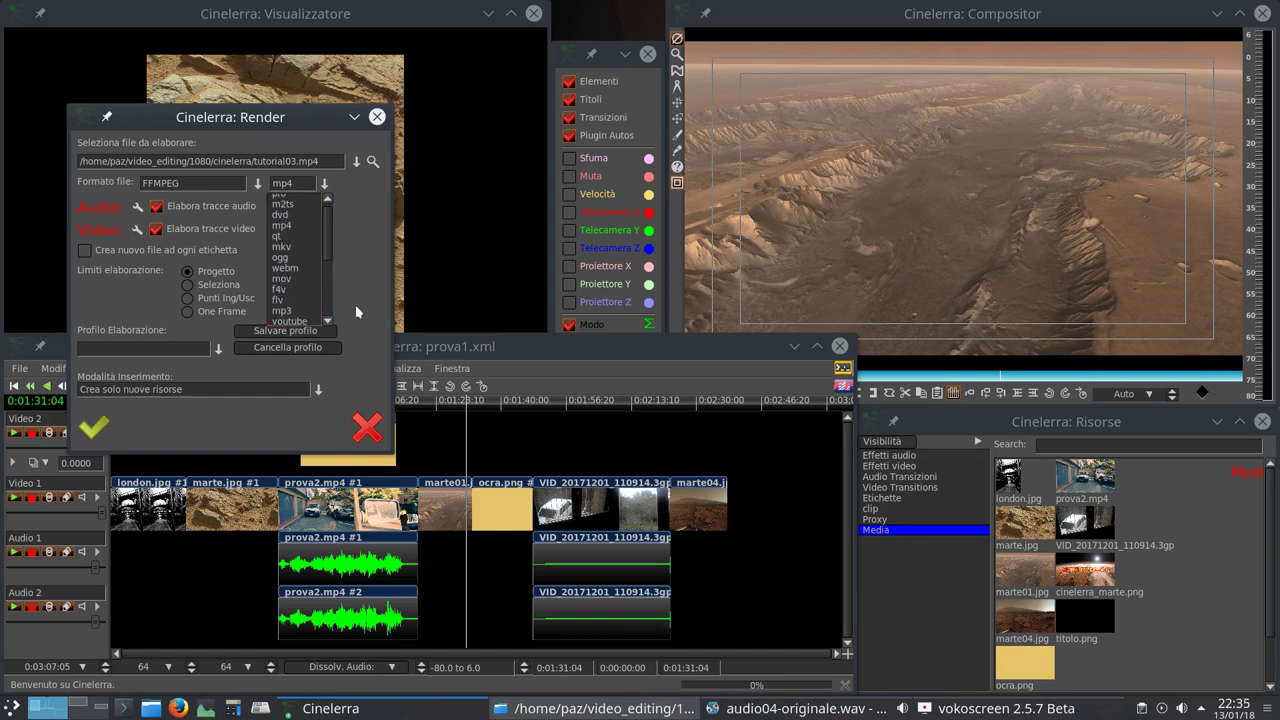
left_click(367, 427)
left_click(365, 425)
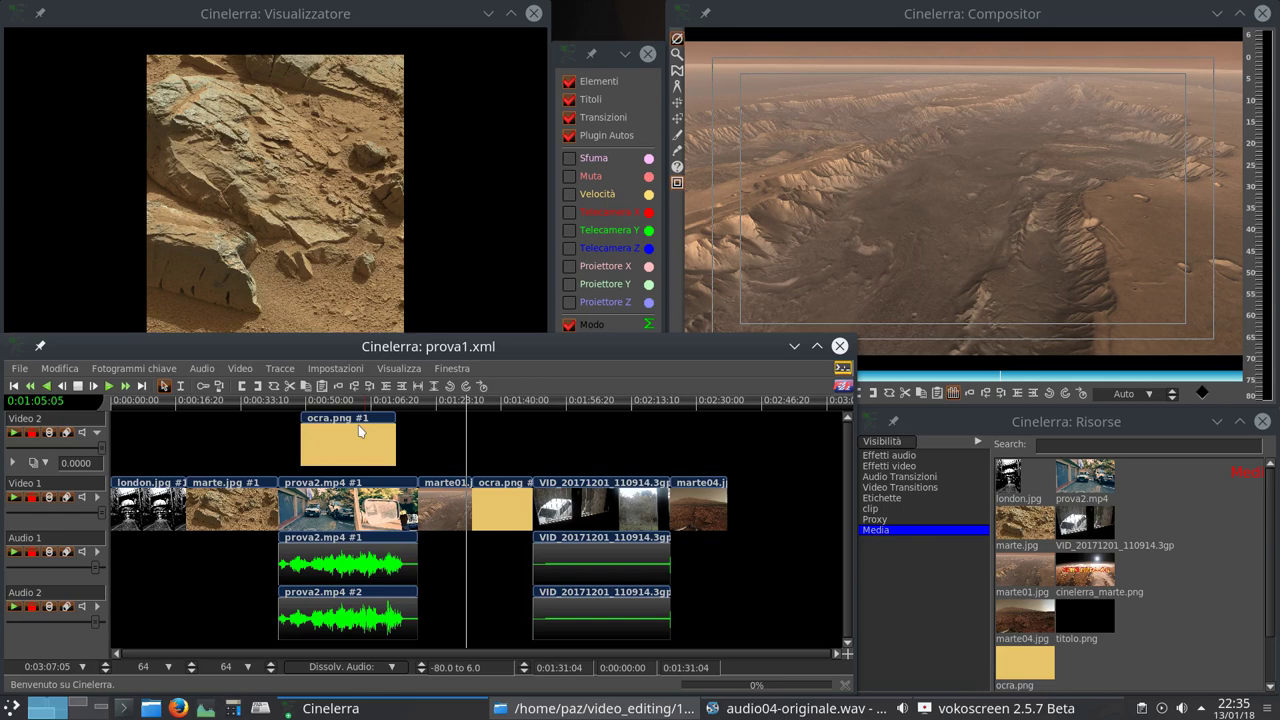
Open the batch render window to view its job and EDL options, and close it.
left_click(19, 368)
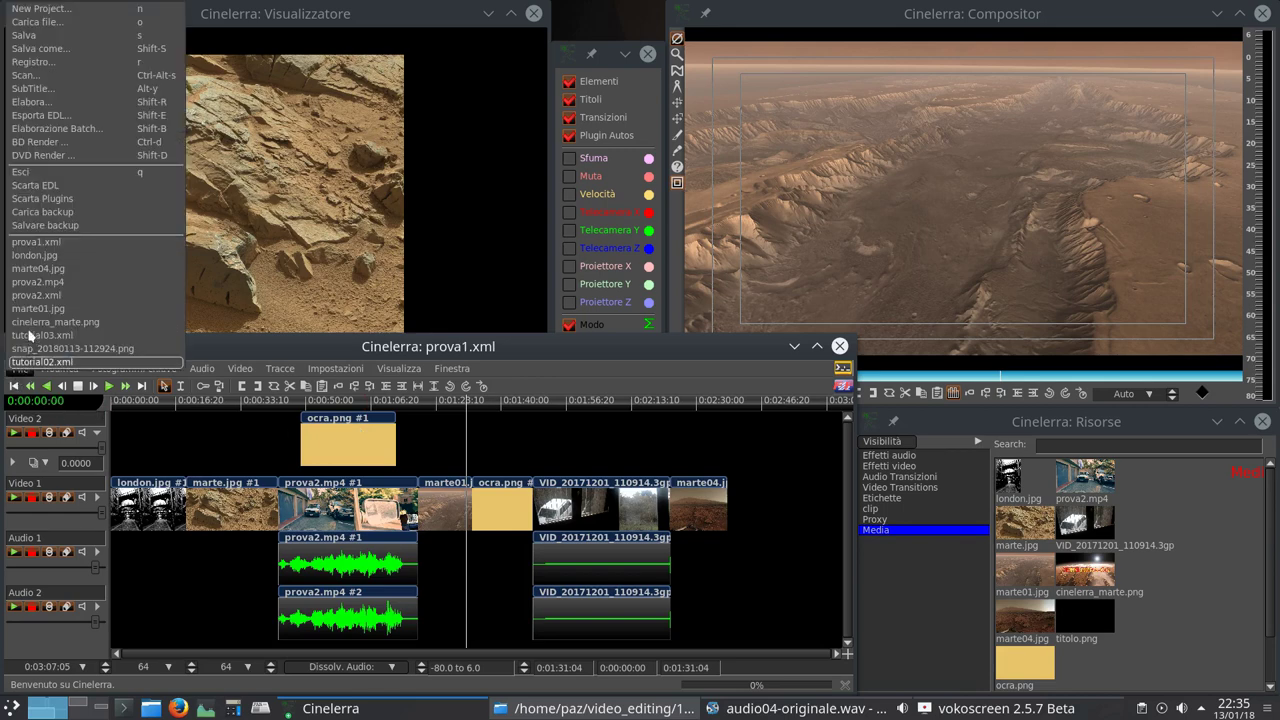
left_click(60, 129)
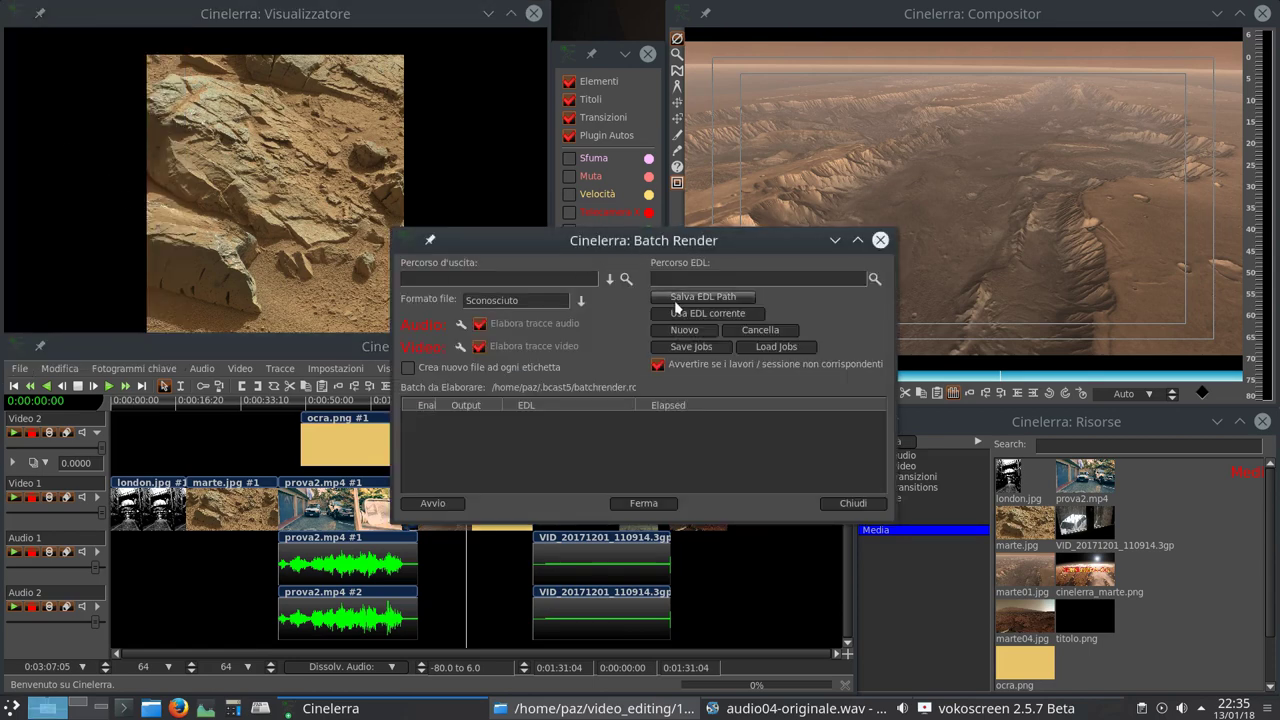
left_click(853, 503)
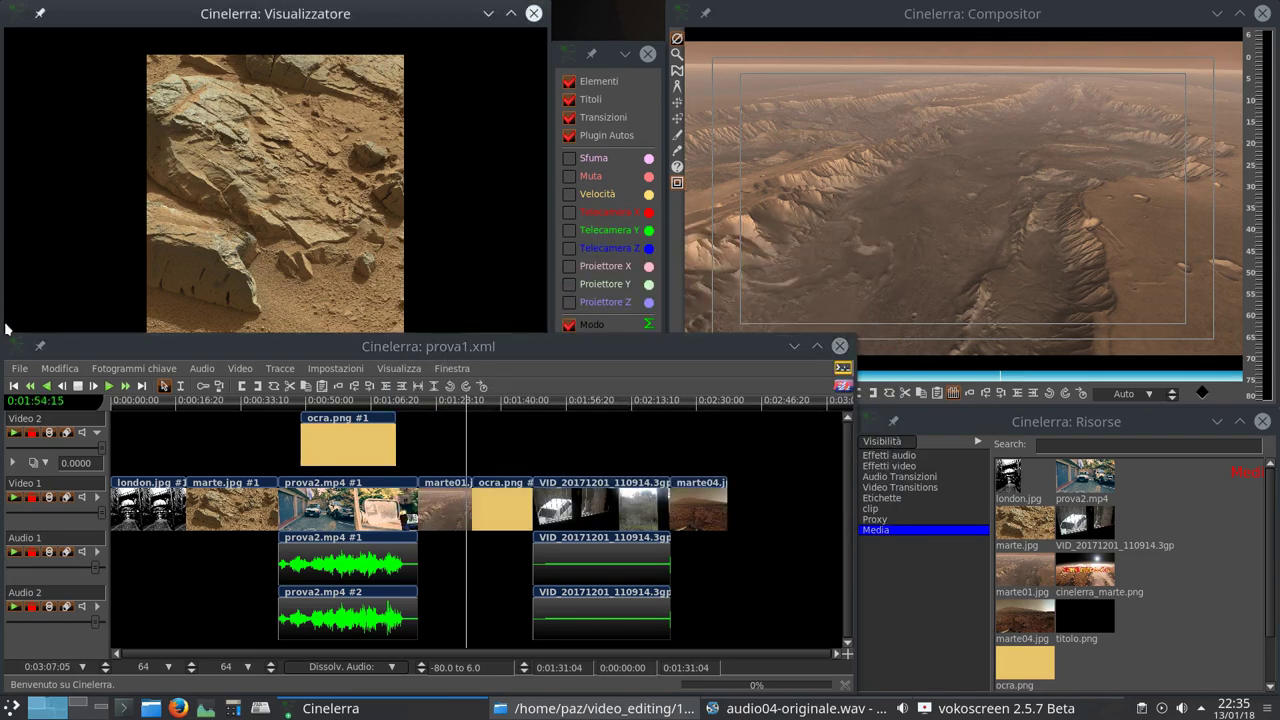
Save a backup of the prova1.xml project.
left_click(18, 370)
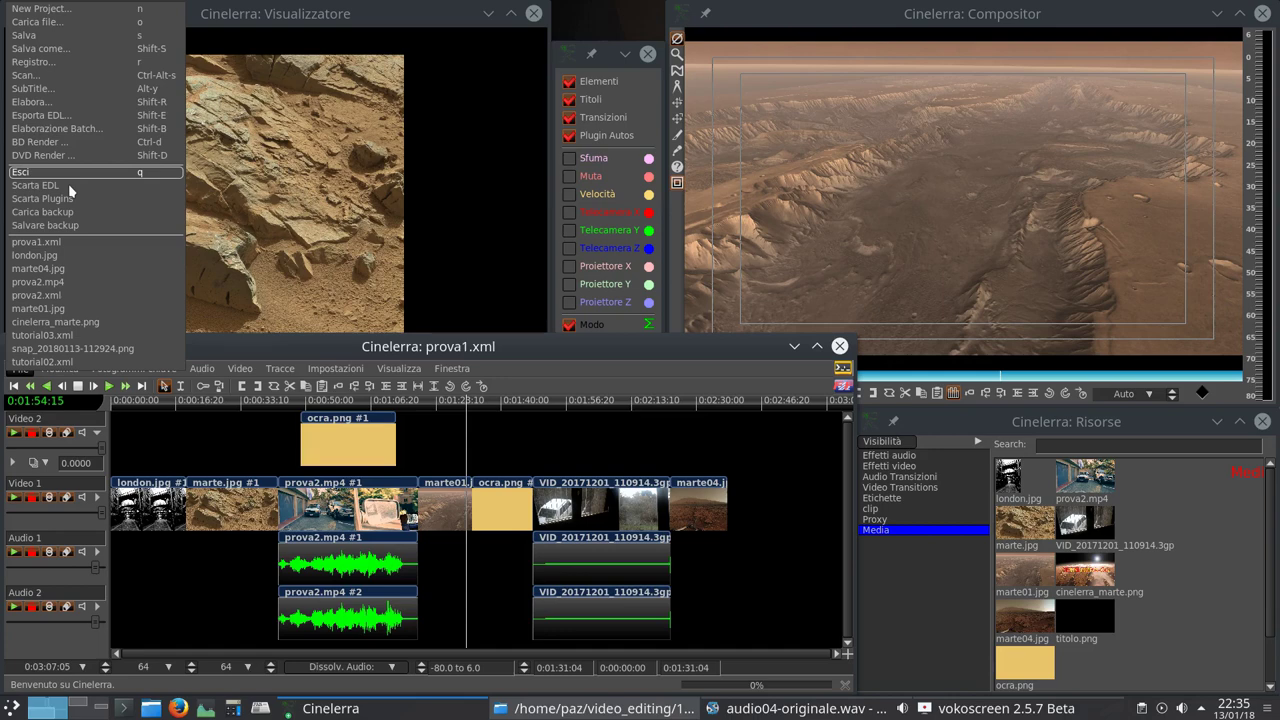
key("Escape")
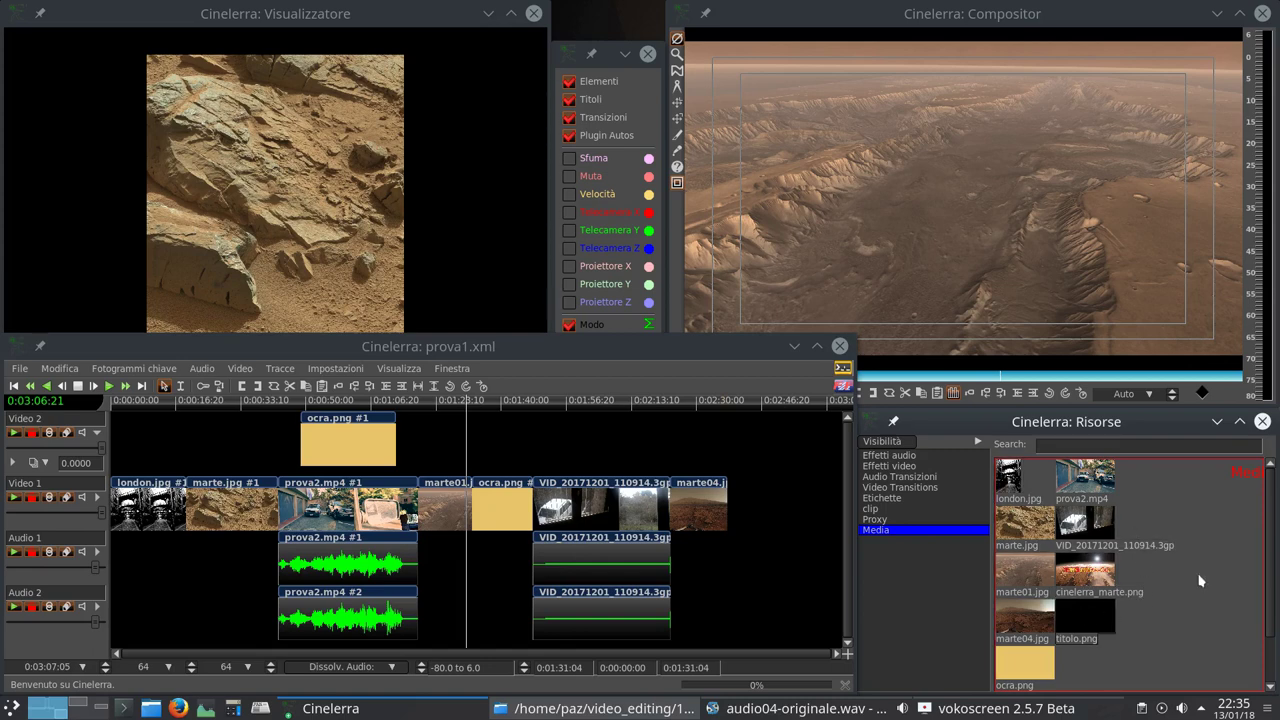
left_click(18, 370)
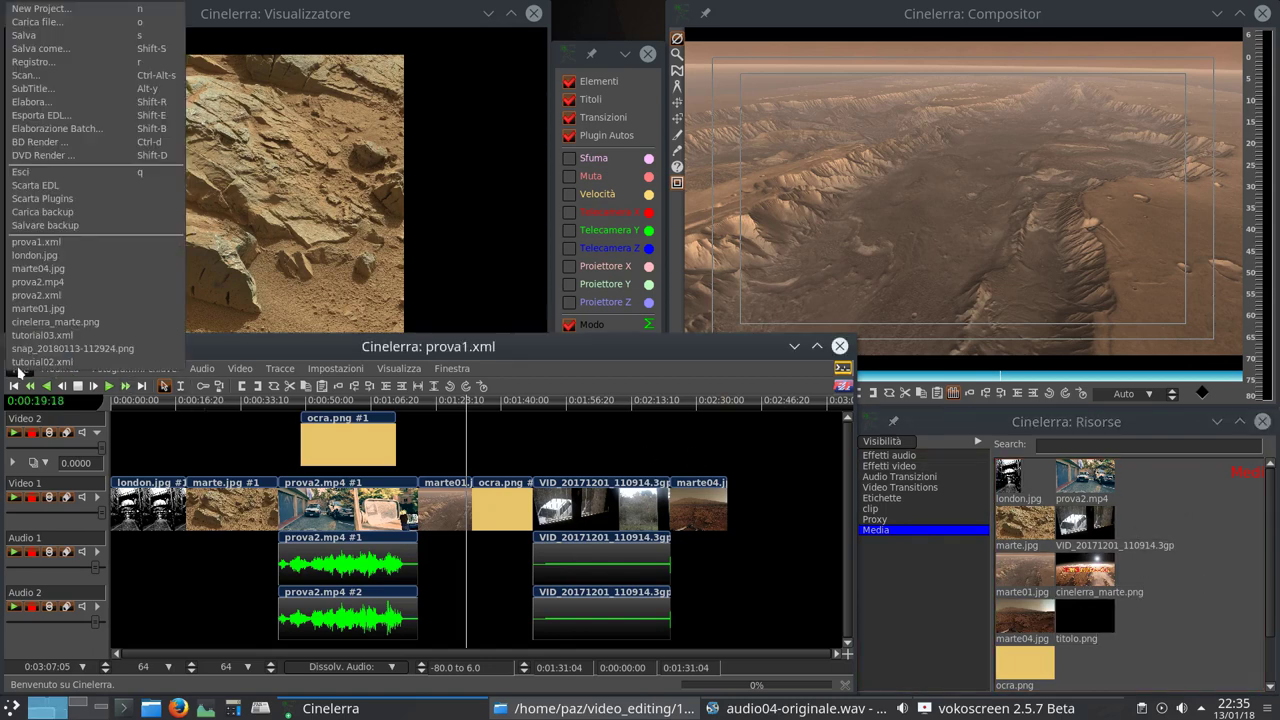
left_click(97, 231)
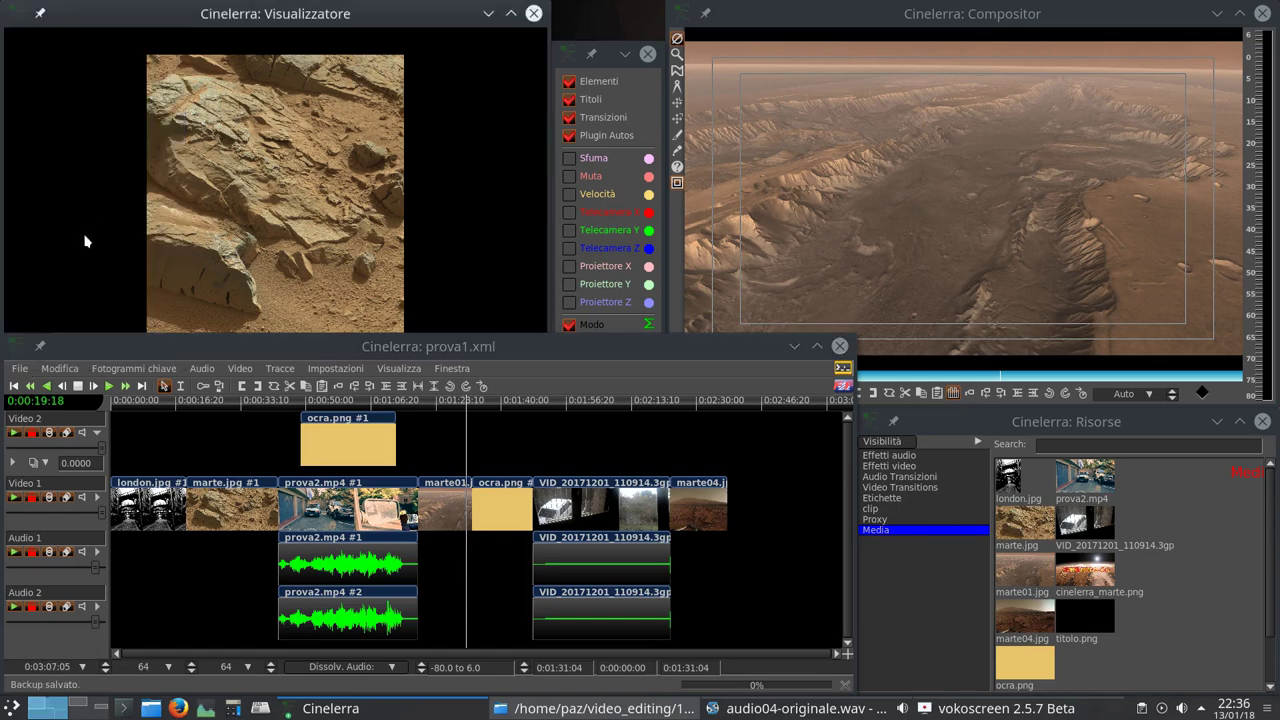
left_click(20, 372)
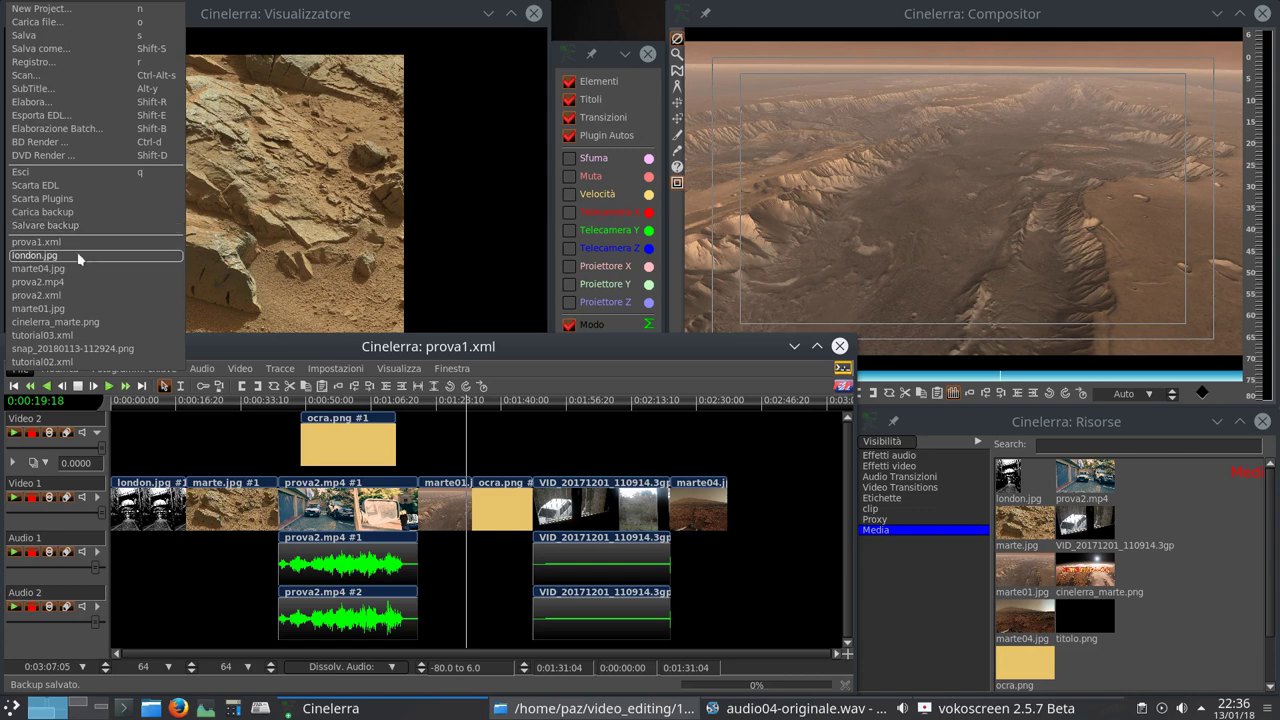
left_click(40, 408)
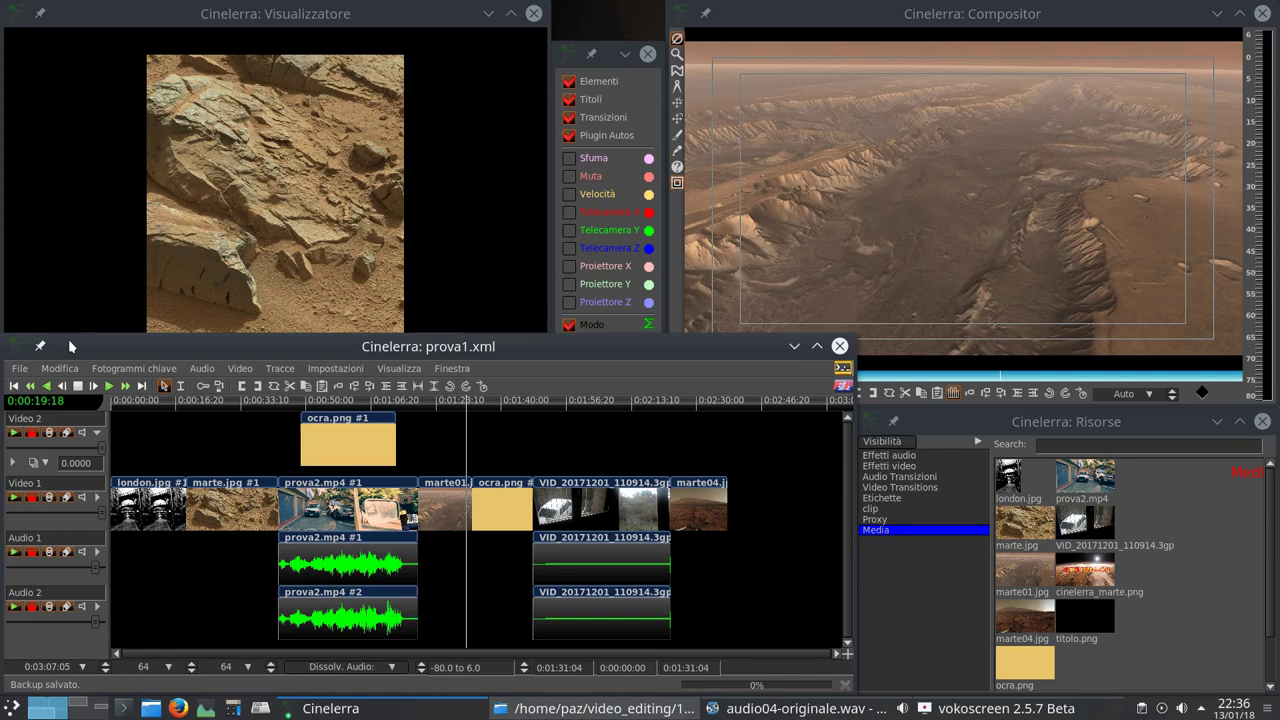
Place the insertion point at the start of the prova2.mp4 clip and review the available editing commands.
left_click(270, 408)
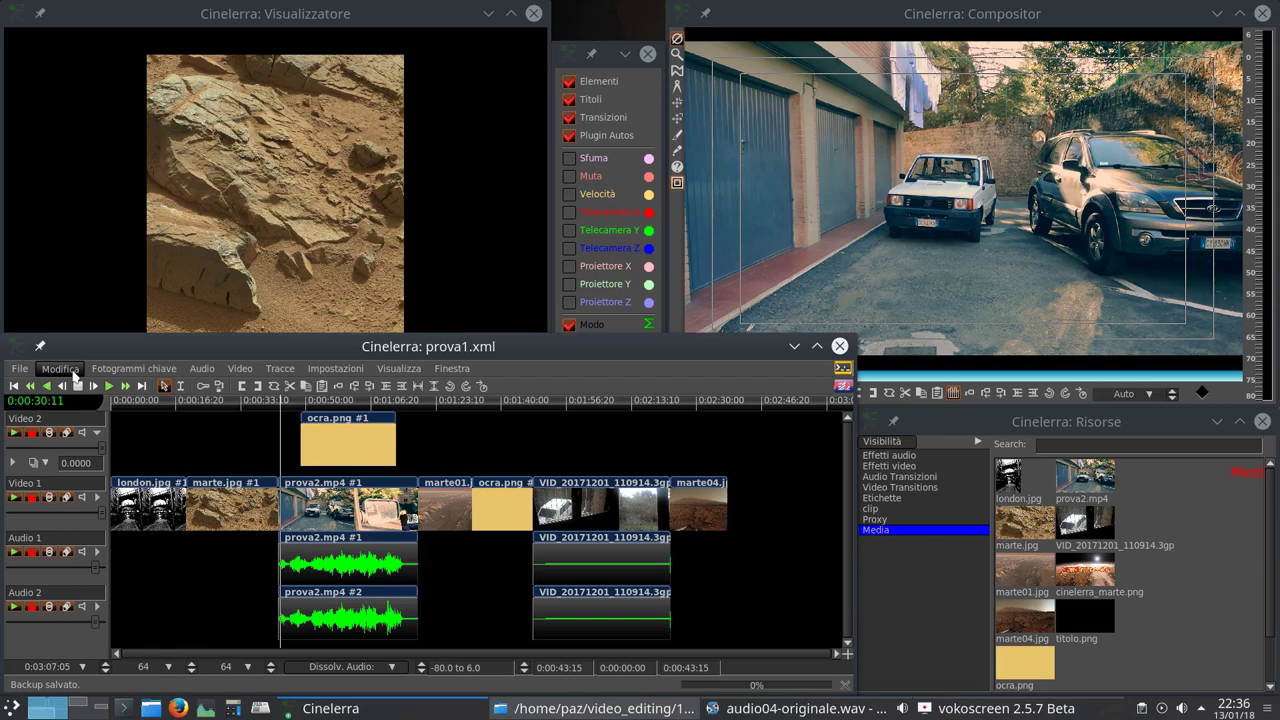
left_click(75, 375)
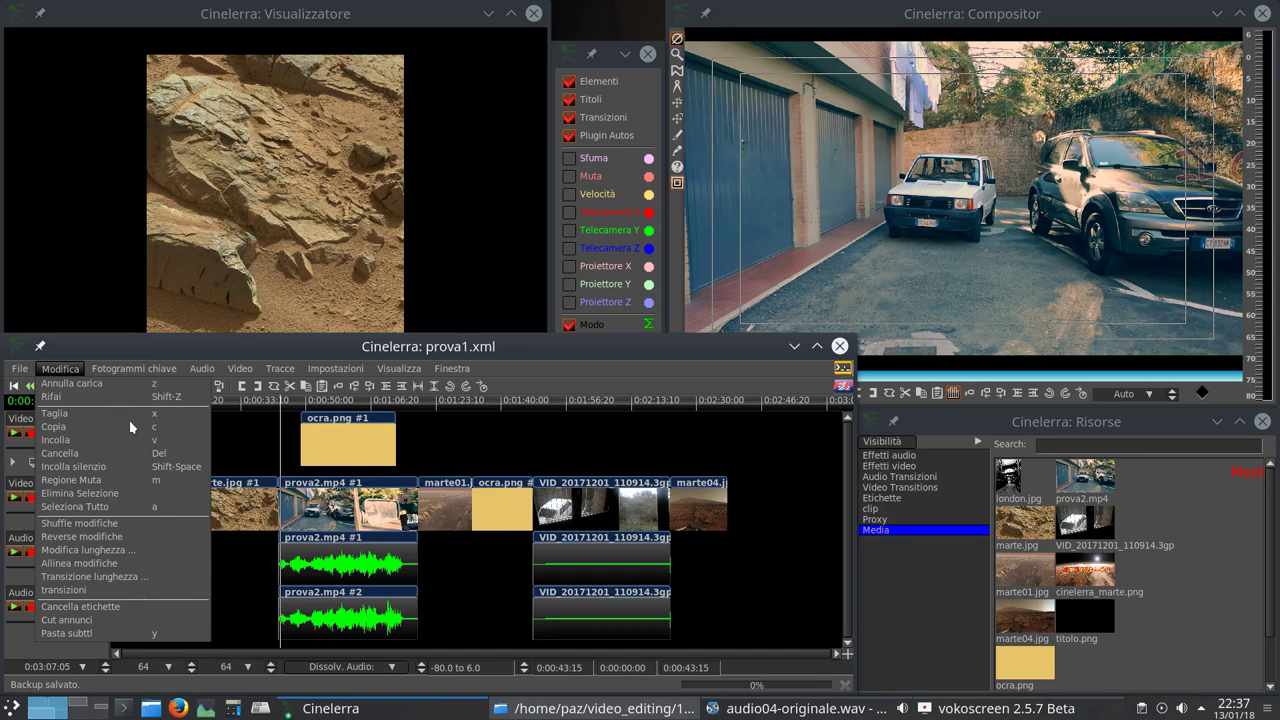
left_click(218, 440)
Cut the section from 0:01:25:25 to 0:01:40:15 across marte01.jpg and ocra.png in cut-and-paste mode, and undo the cut.
left_click(180, 385)
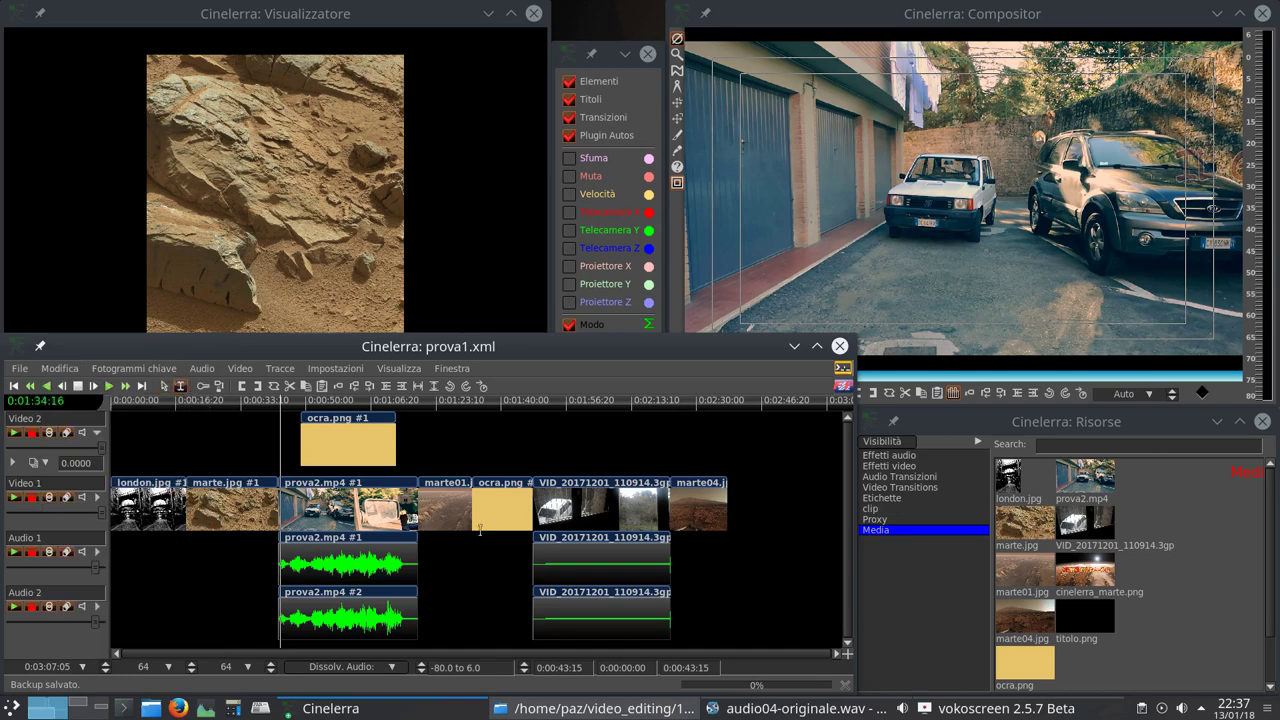
left_click_drag(444, 510, 502, 521)
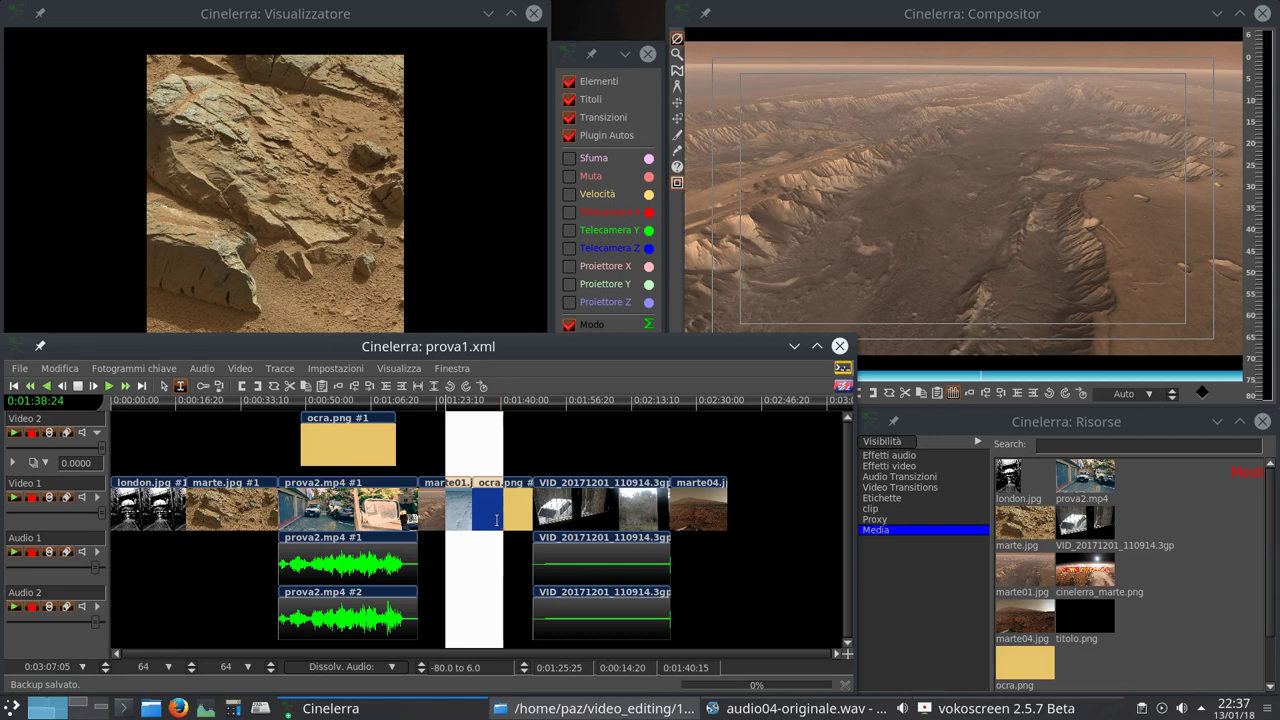
key("x")
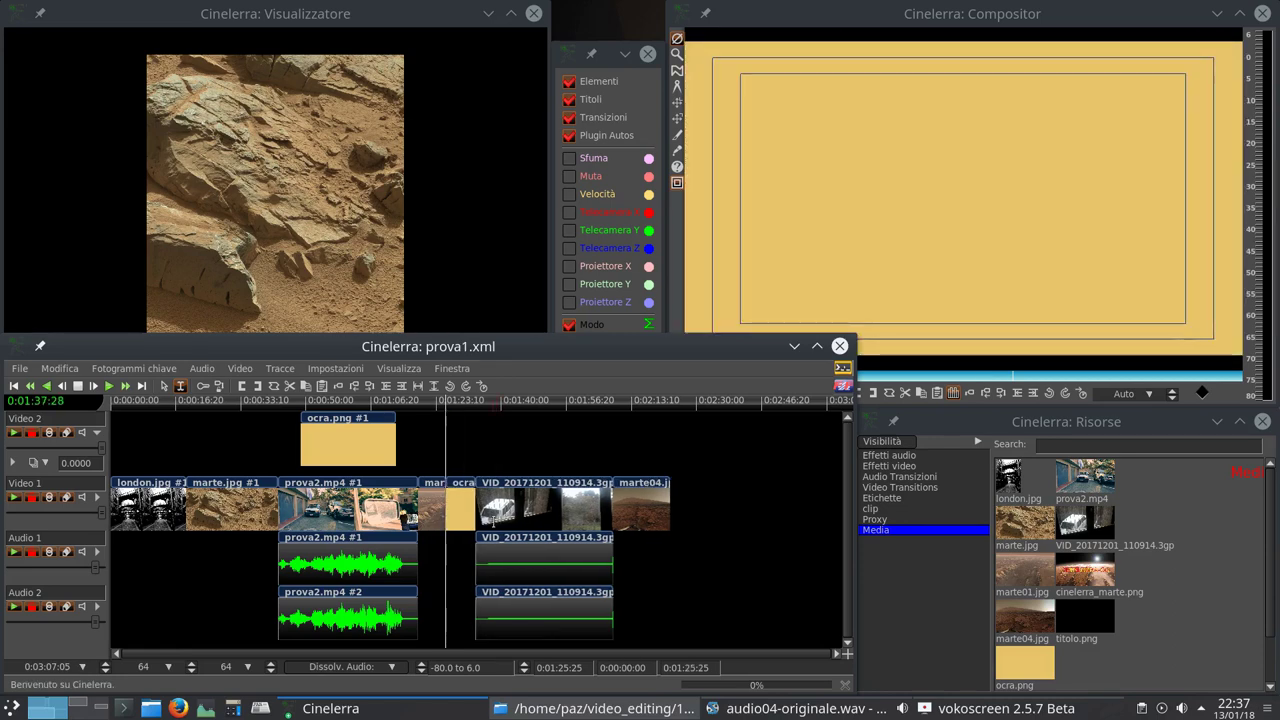
key("z")
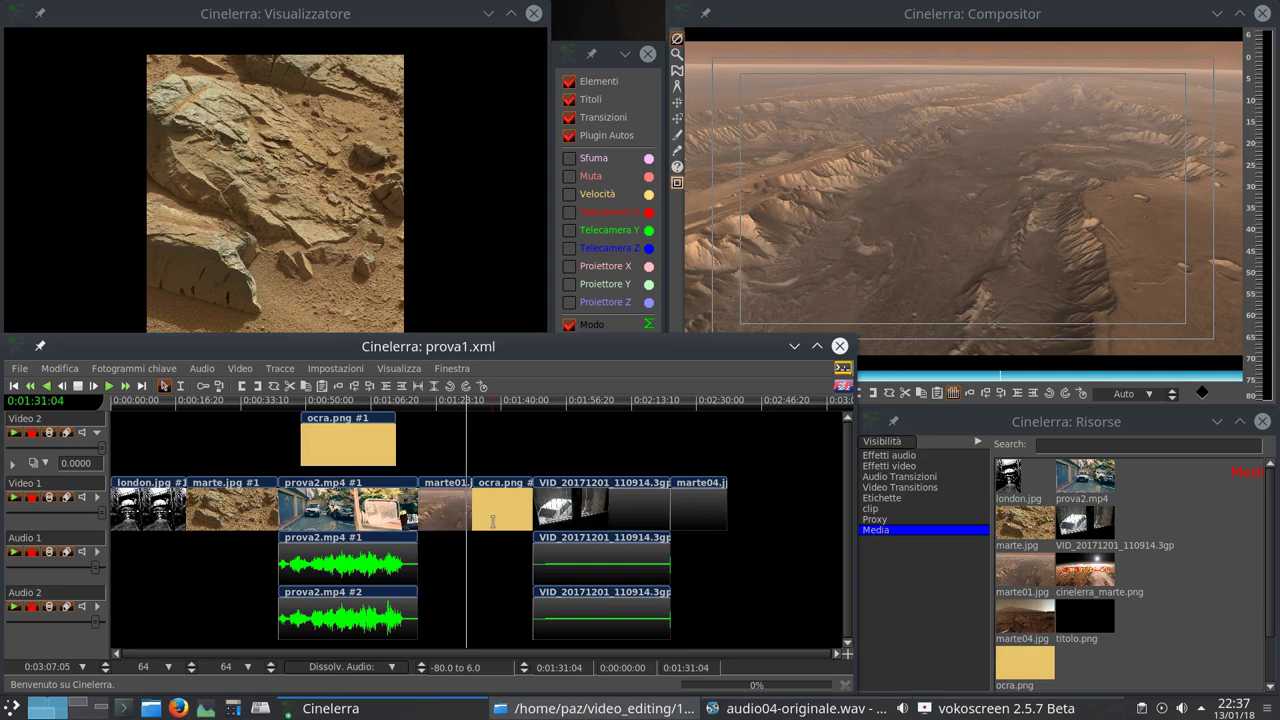
left_click(68, 373)
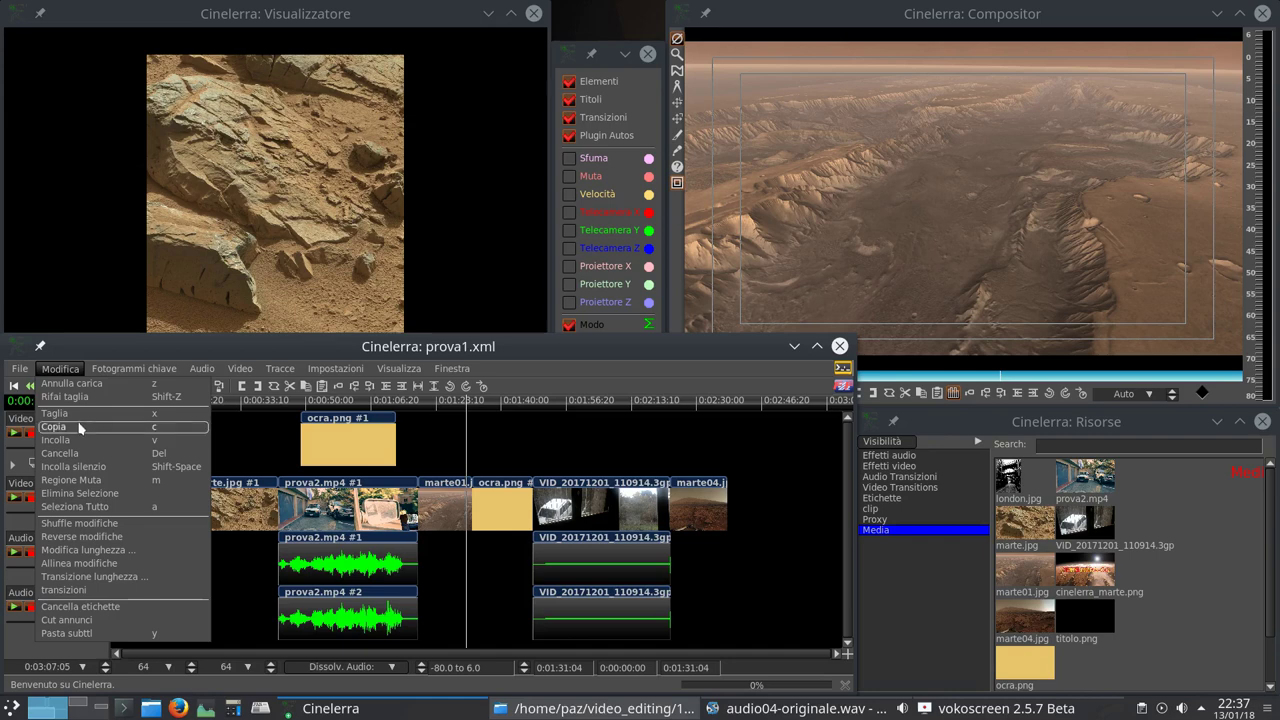
left_click(130, 431)
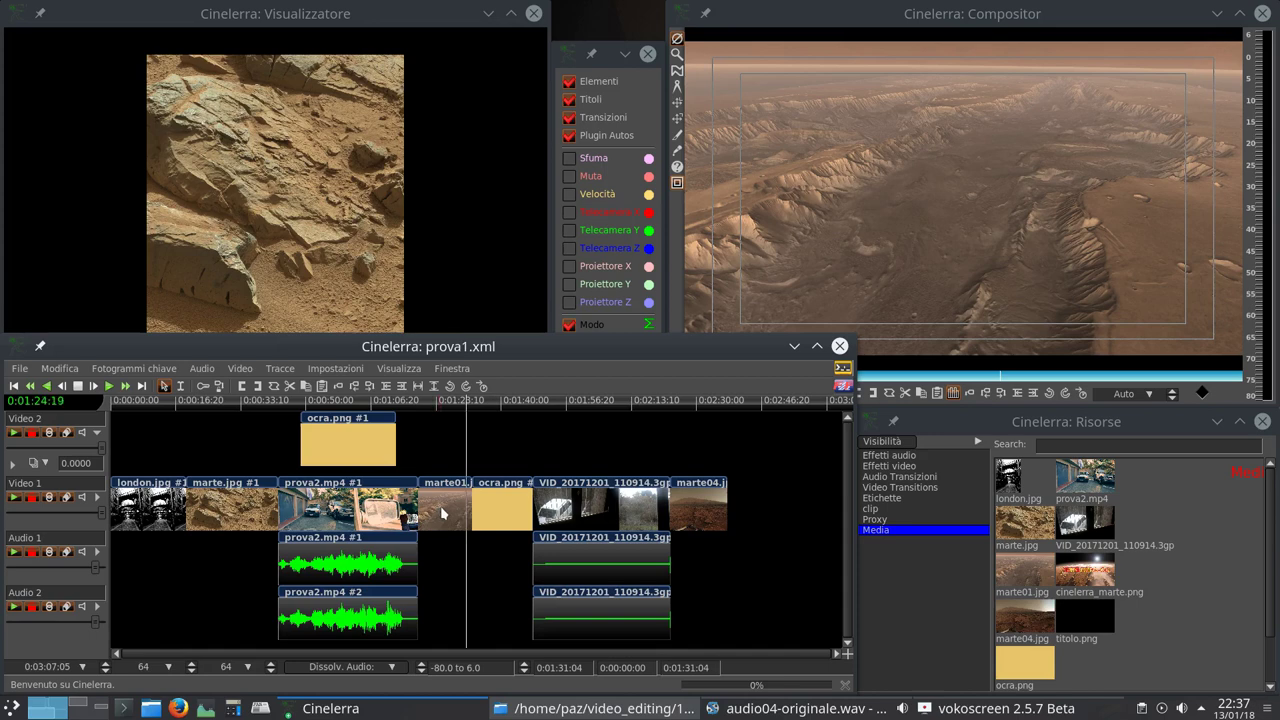
Paste silence at the section from 0:01:27:17 to 0:01:41:16 across marte01.jpg and ocra.png.
left_click(180, 386)
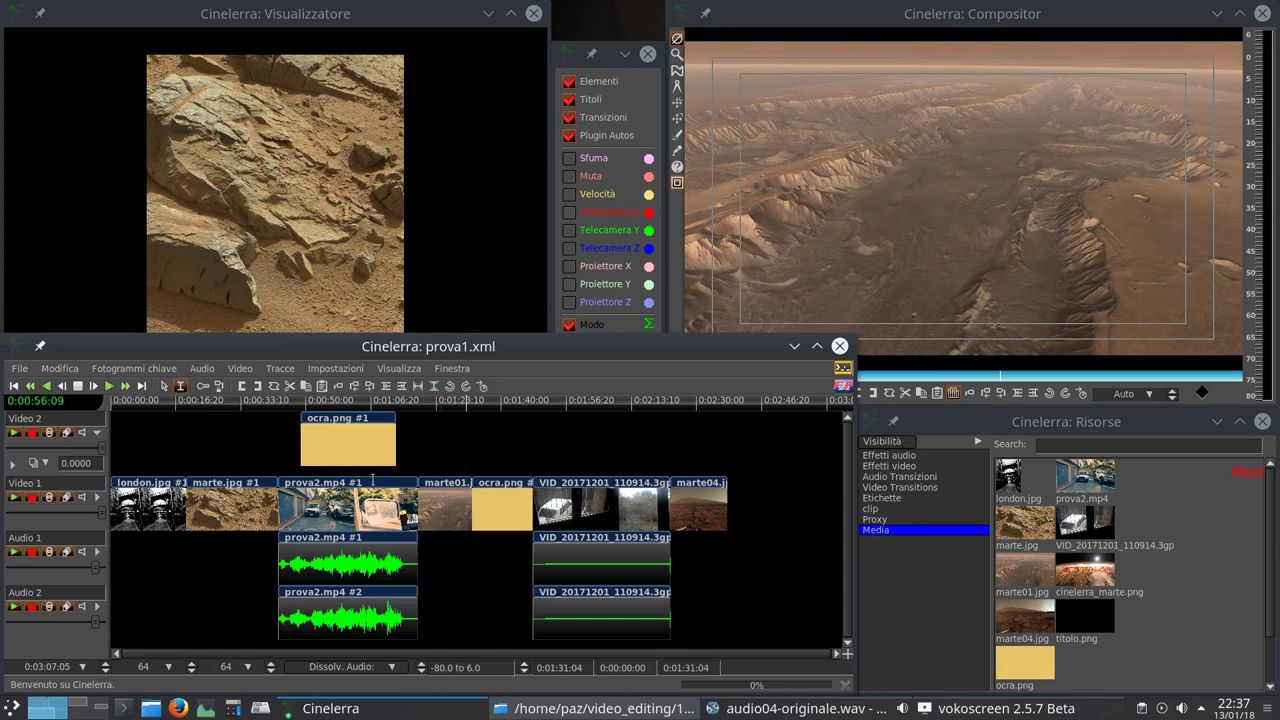
left_click_drag(471, 515, 507, 515)
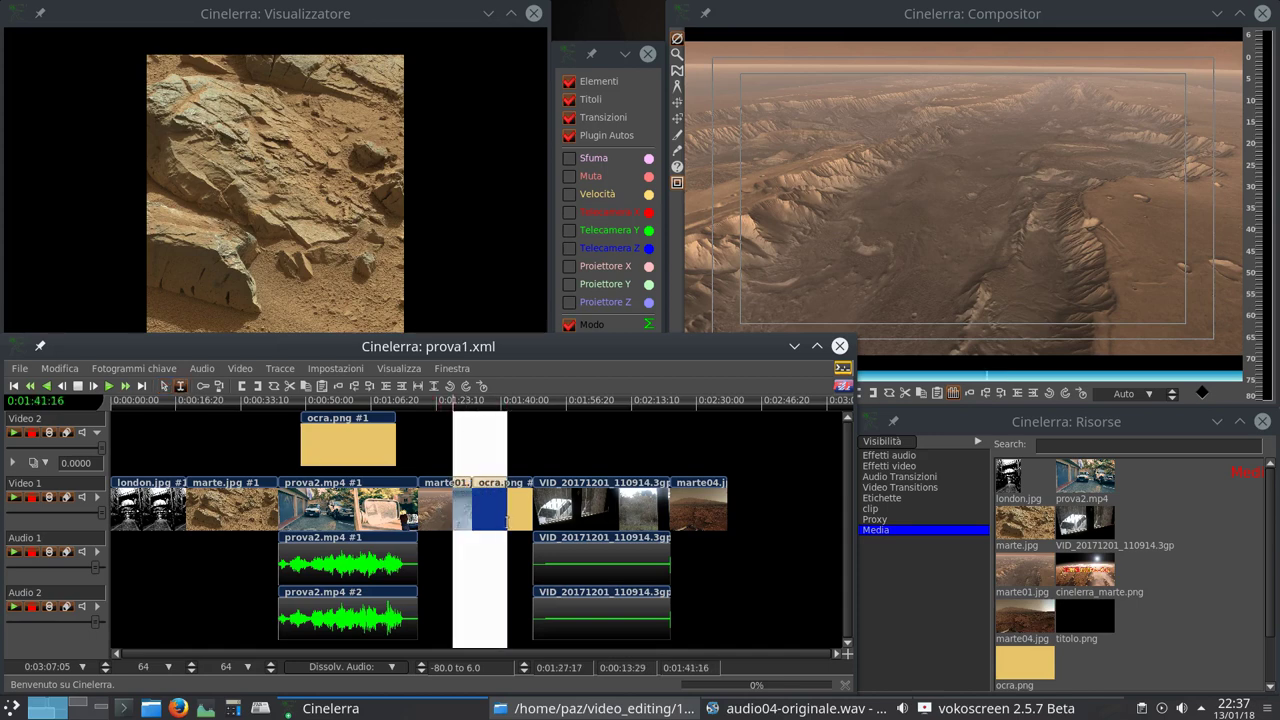
left_click(60, 368)
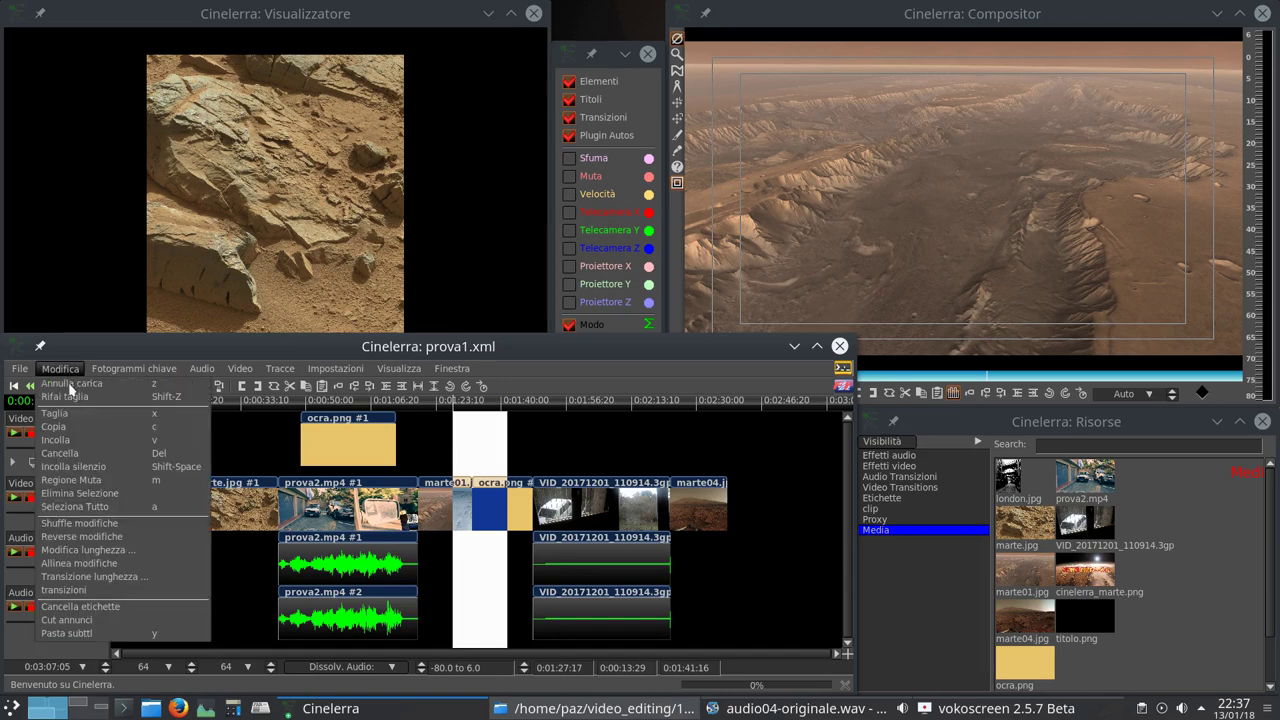
left_click(75, 467)
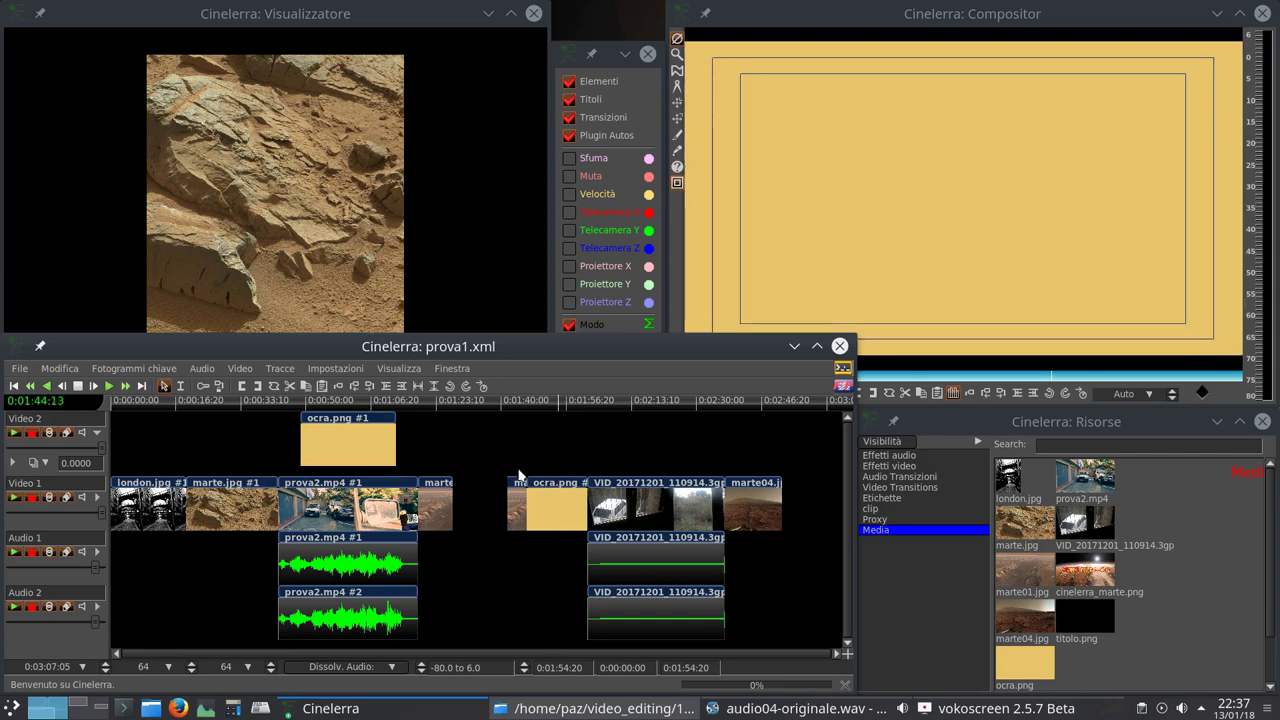
Move the clips after the silence back to close the gap, and undo both the moves and the pasted silence.
left_click_drag(520, 486, 480, 490)
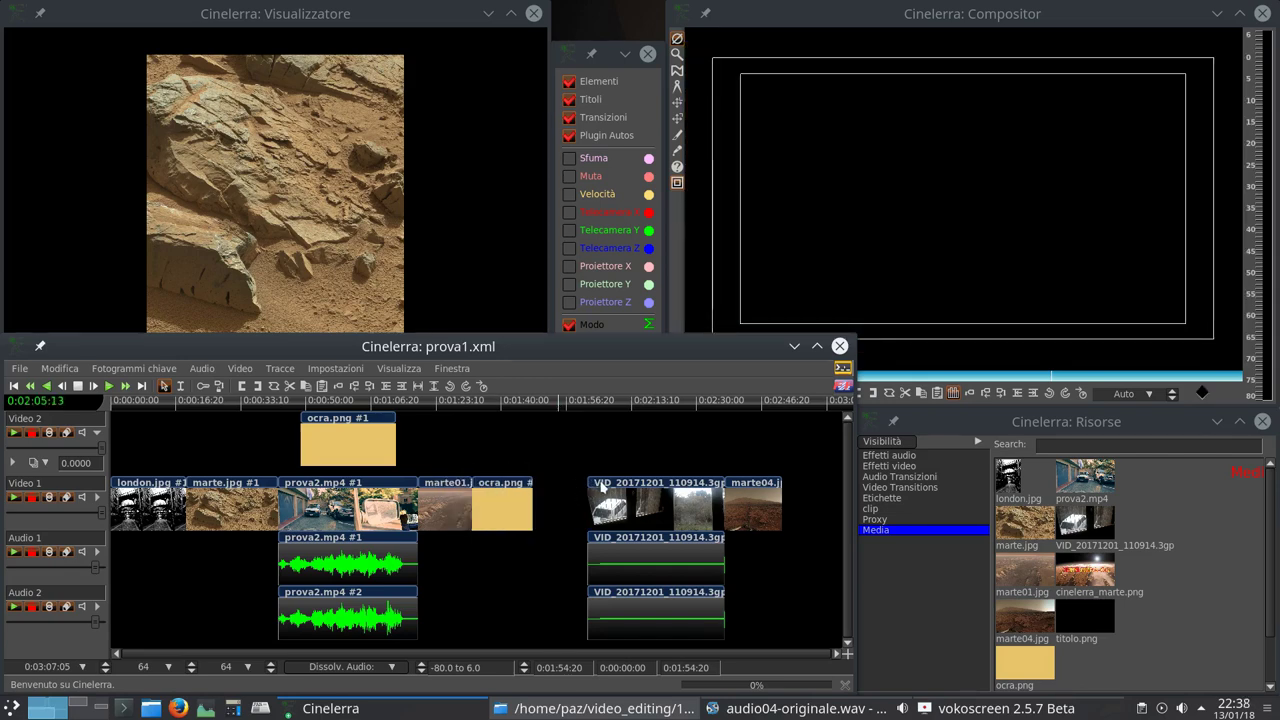
left_click_drag(595, 496, 540, 497)
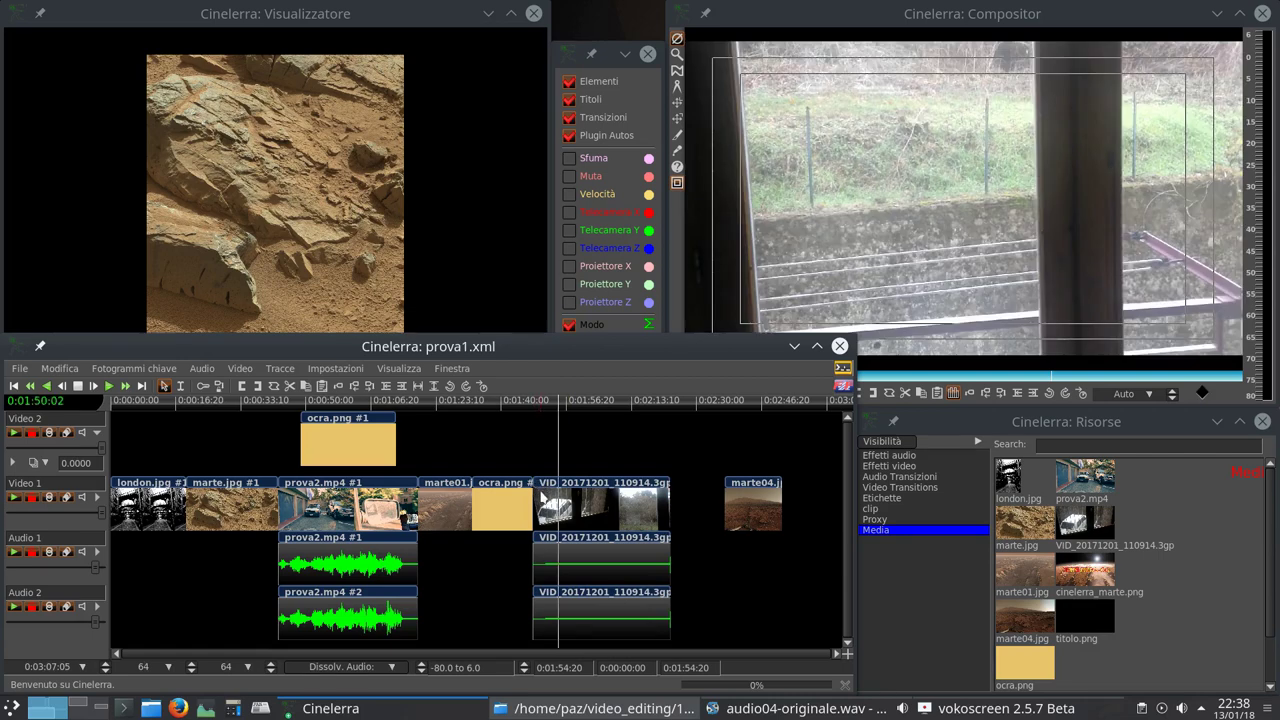
key("ctrl+z")
key("ctrl+z")
key("shift+z")
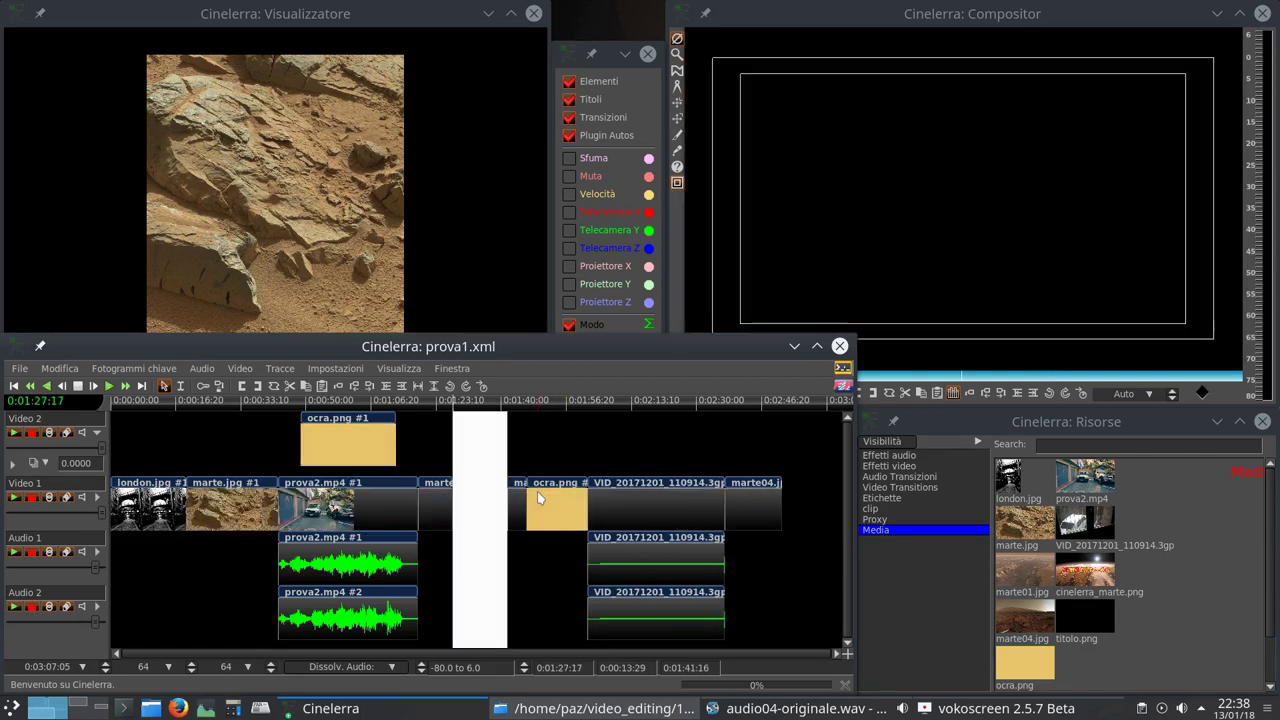
key("shift+z")
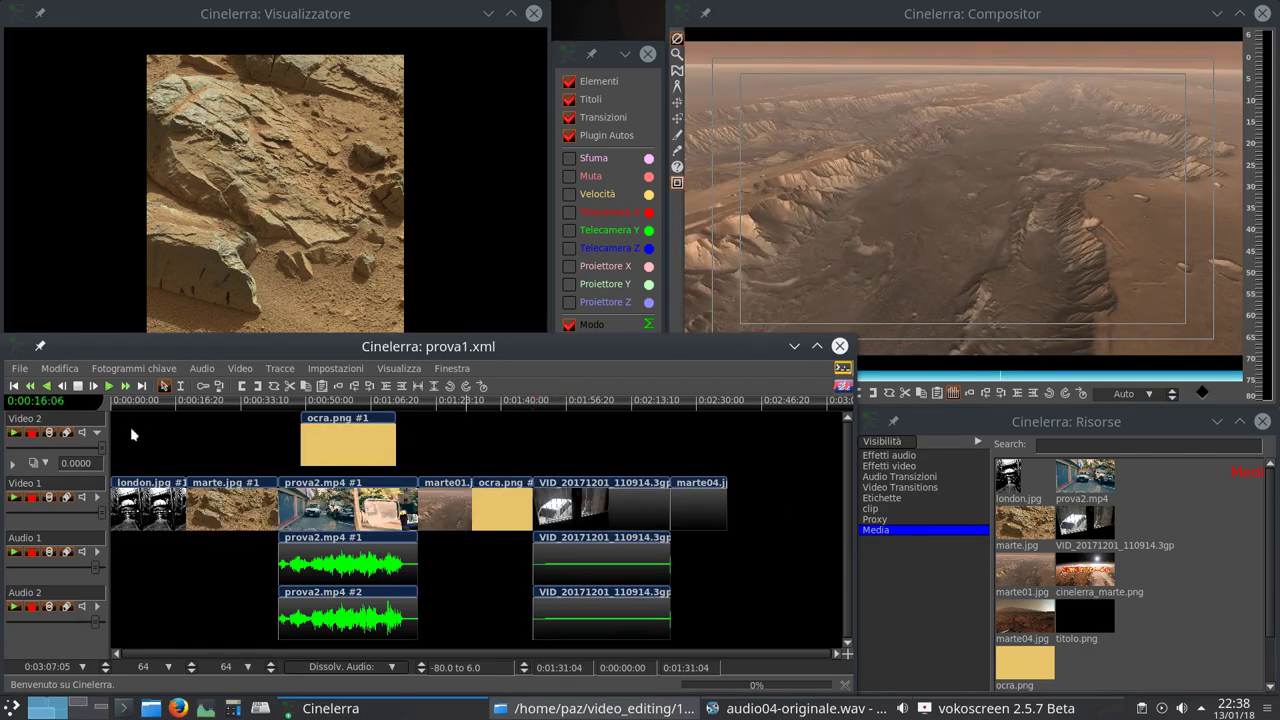
Paste silence at the section from 0:00:10:23 to 0:00:27:14 across london.jpg and marte.jpg, and undo it.
left_click(62, 369)
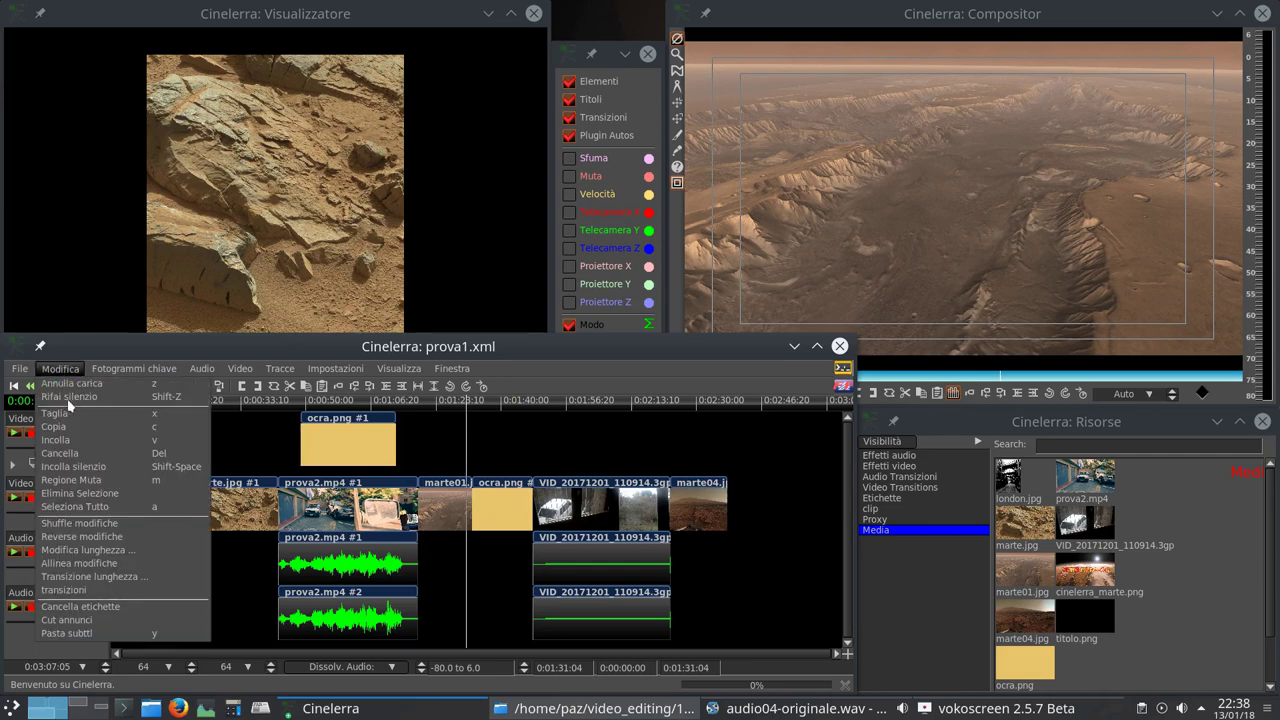
left_click(125, 478)
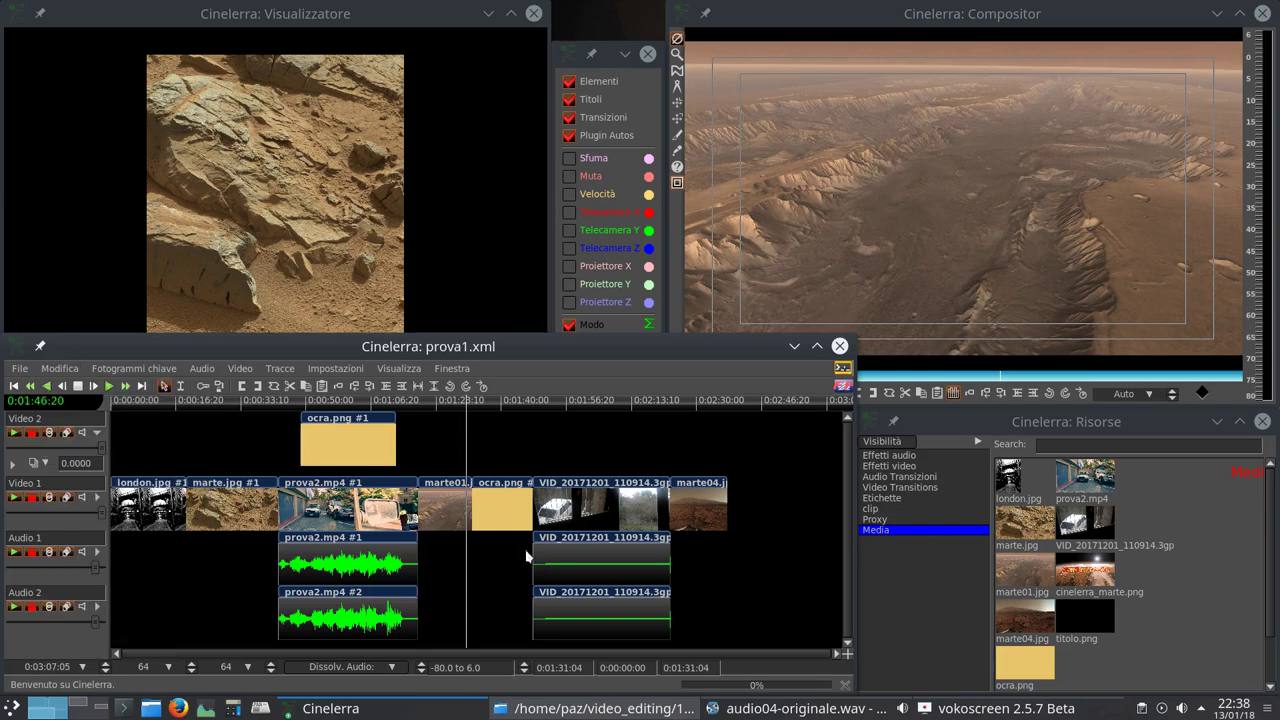
left_click(180, 385)
left_click_drag(153, 495, 217, 495)
left_click(66, 369)
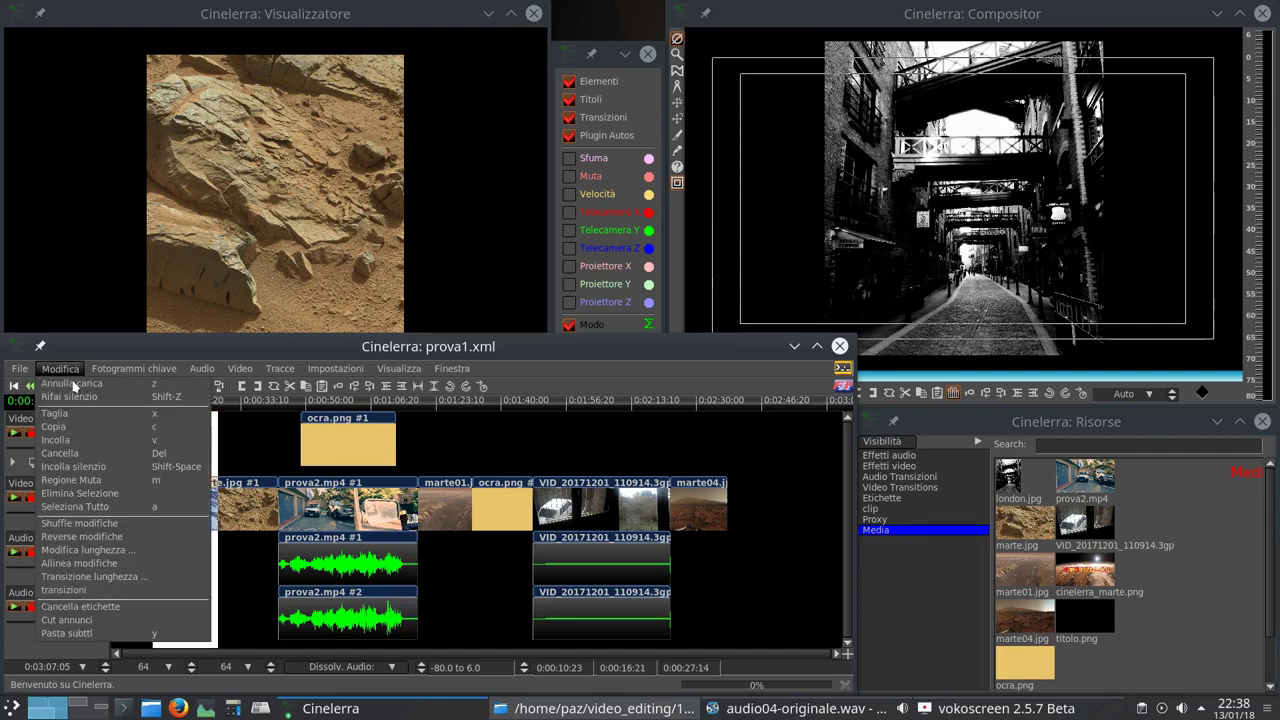
left_click(80, 467)
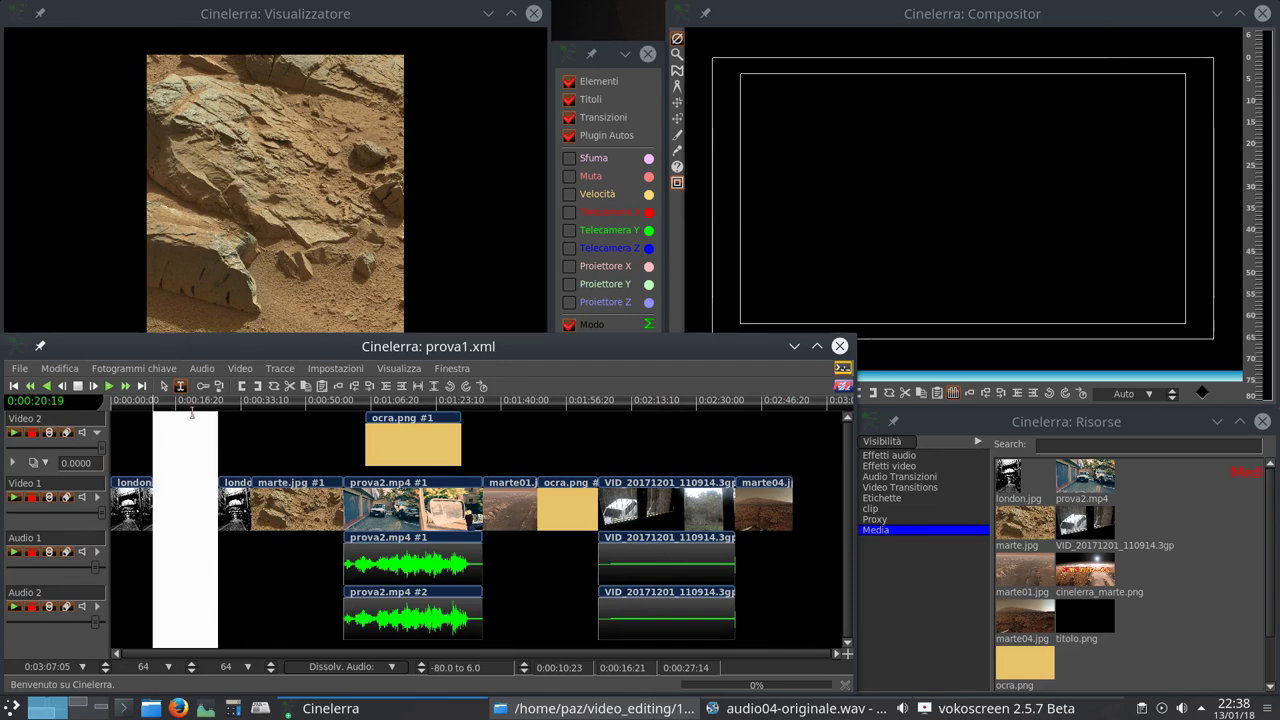
left_click(274, 408)
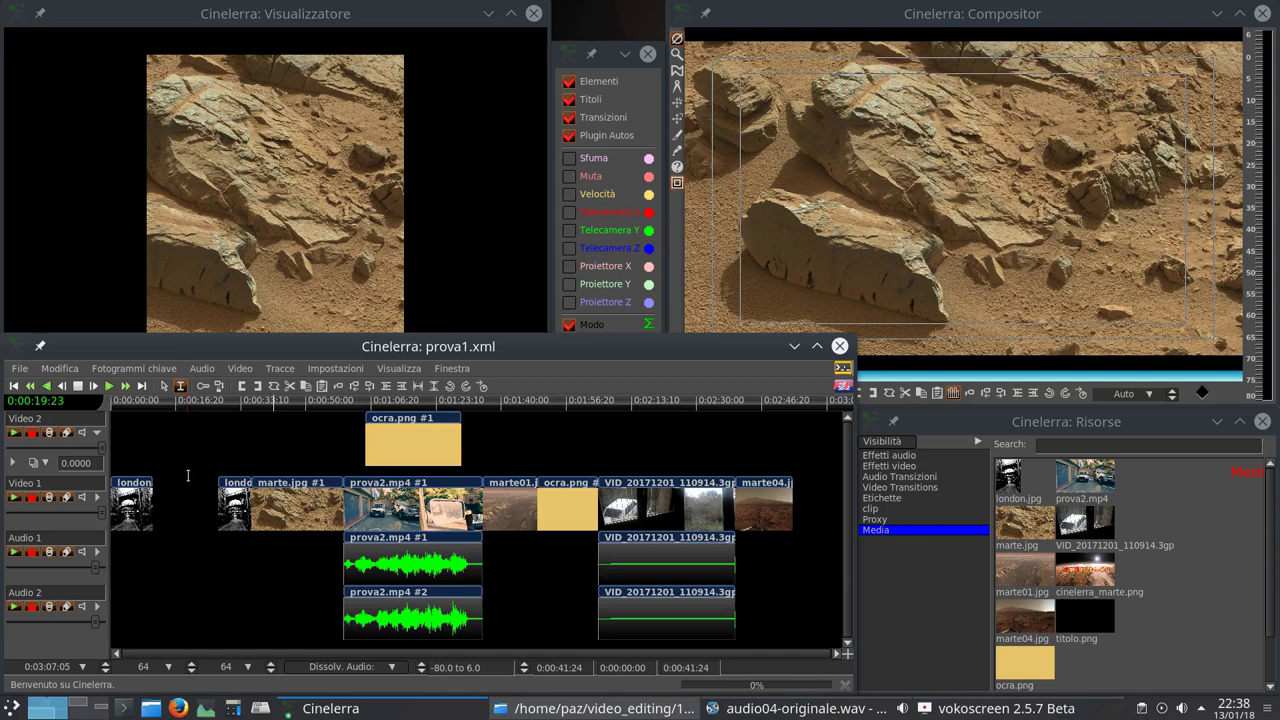
key("z")
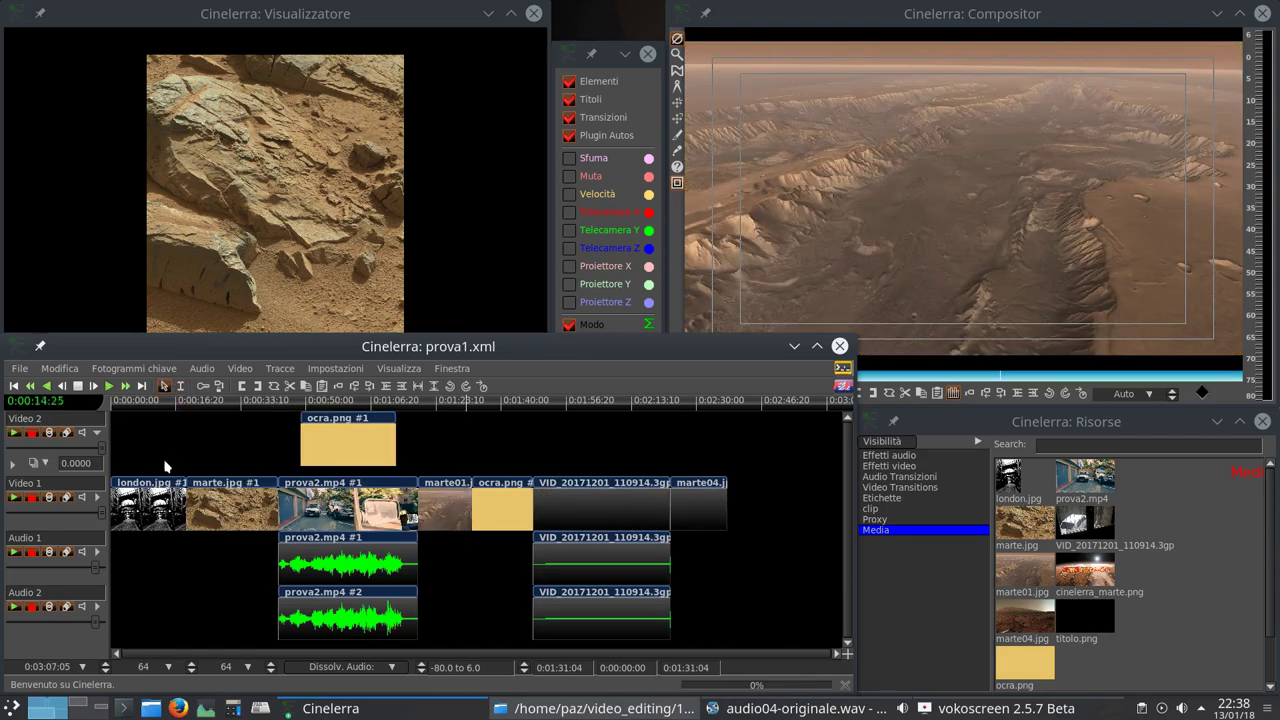
Mute the region from 0:00:12:14 to 0:00:28:15 across london.jpg and marte.jpg, and undo the muting.
left_click(60, 368)
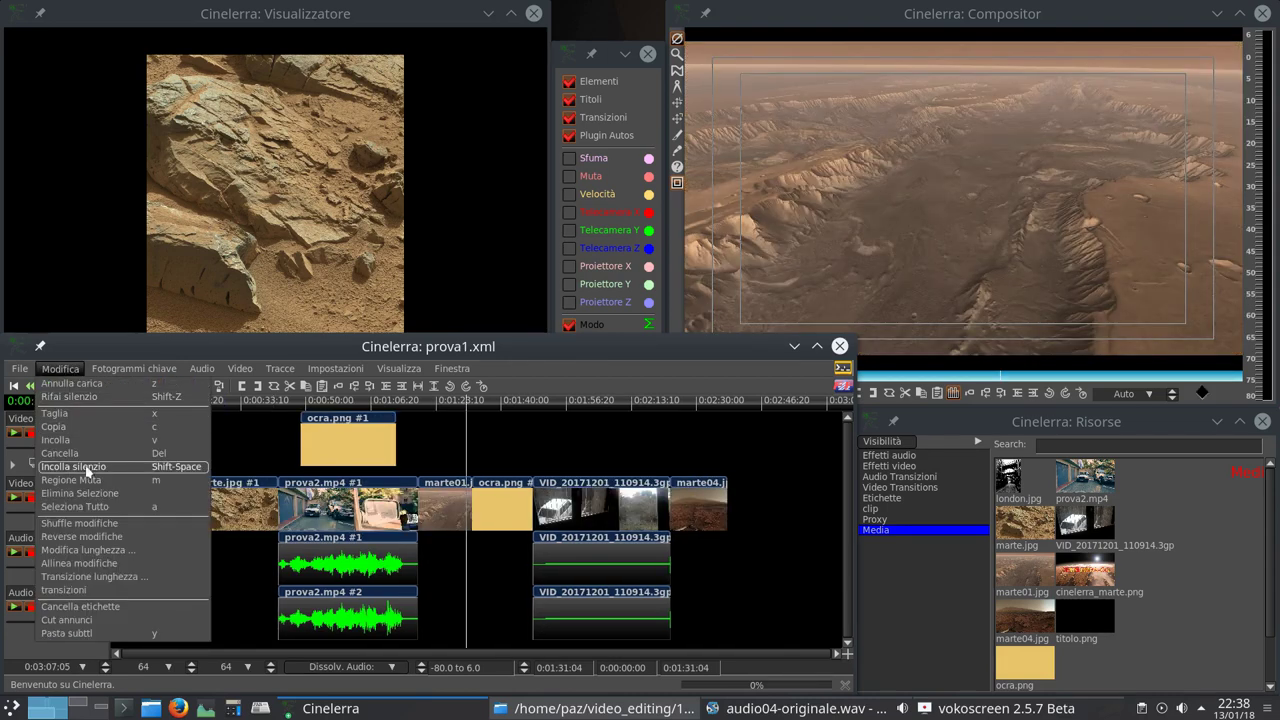
left_click(225, 450)
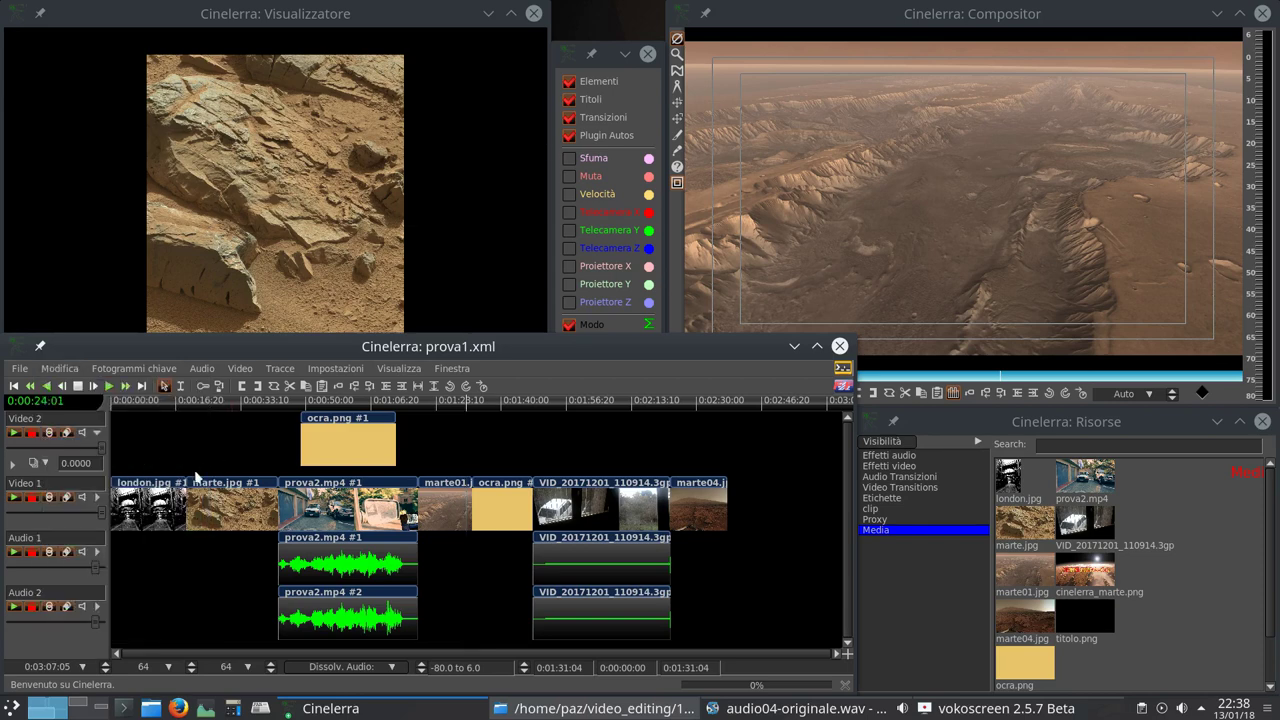
left_click(180, 385)
left_click_drag(160, 450, 222, 450)
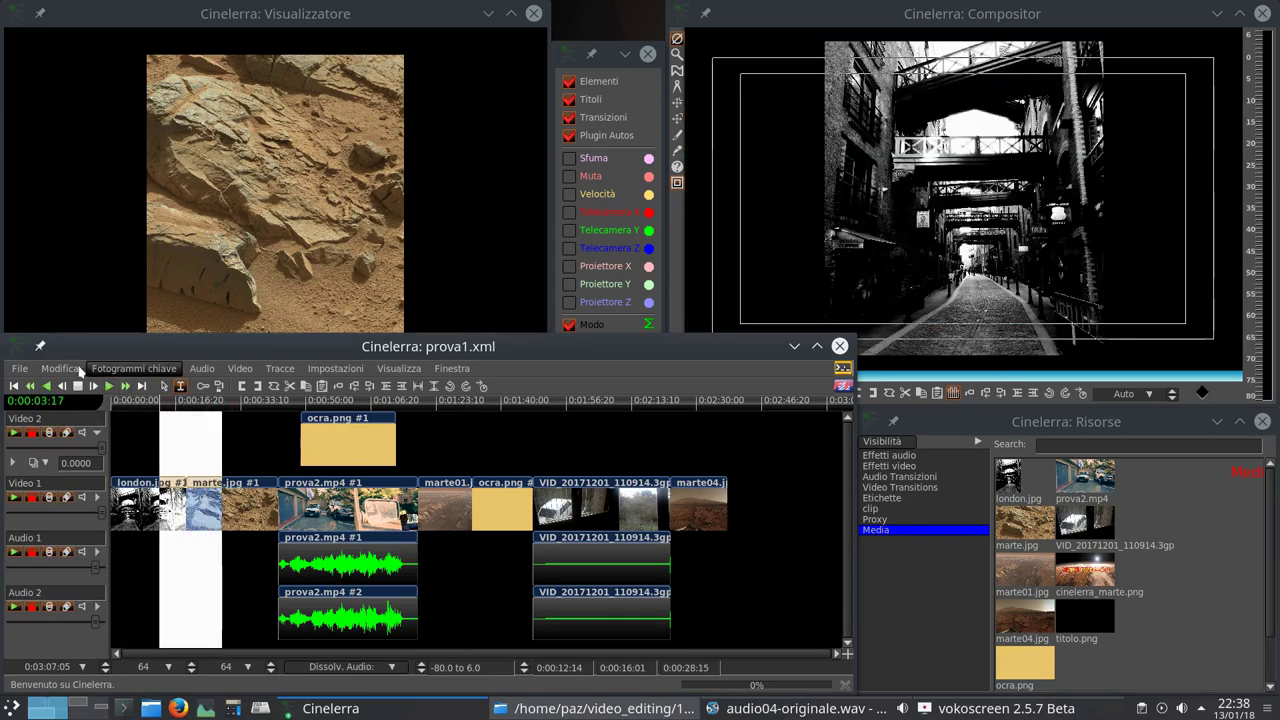
left_click(60, 368)
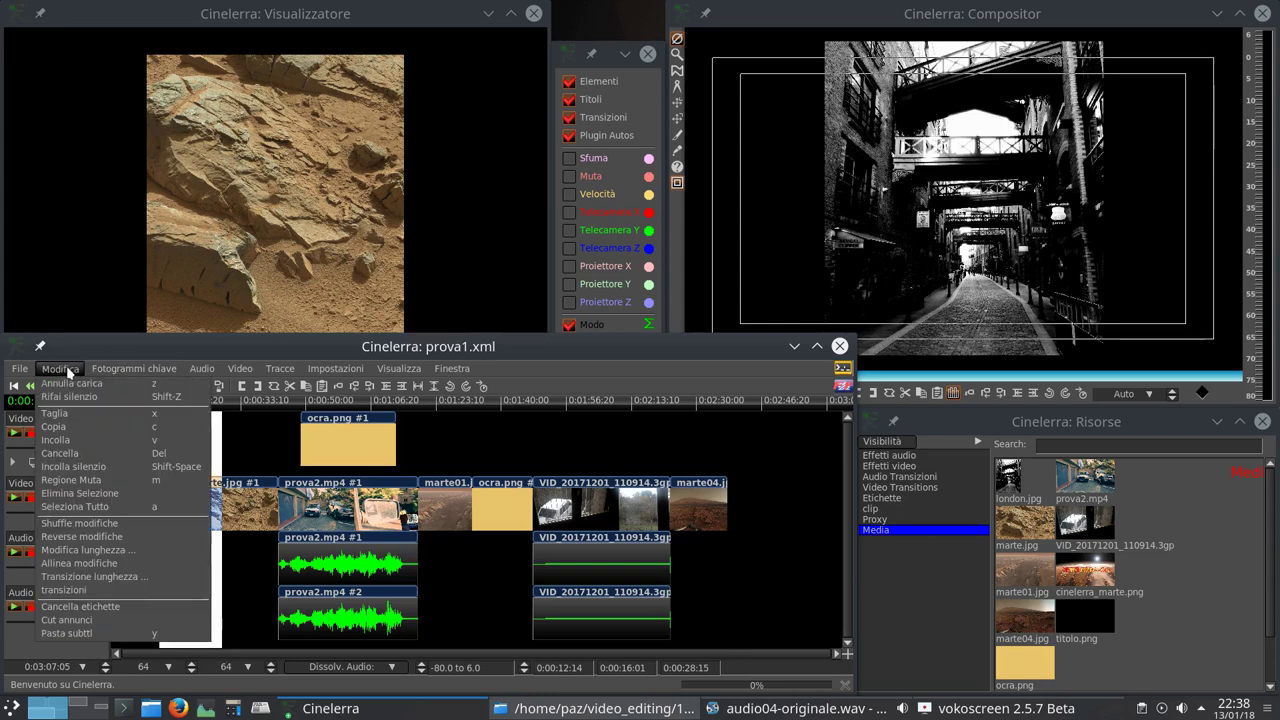
left_click(80, 480)
left_click(716, 535)
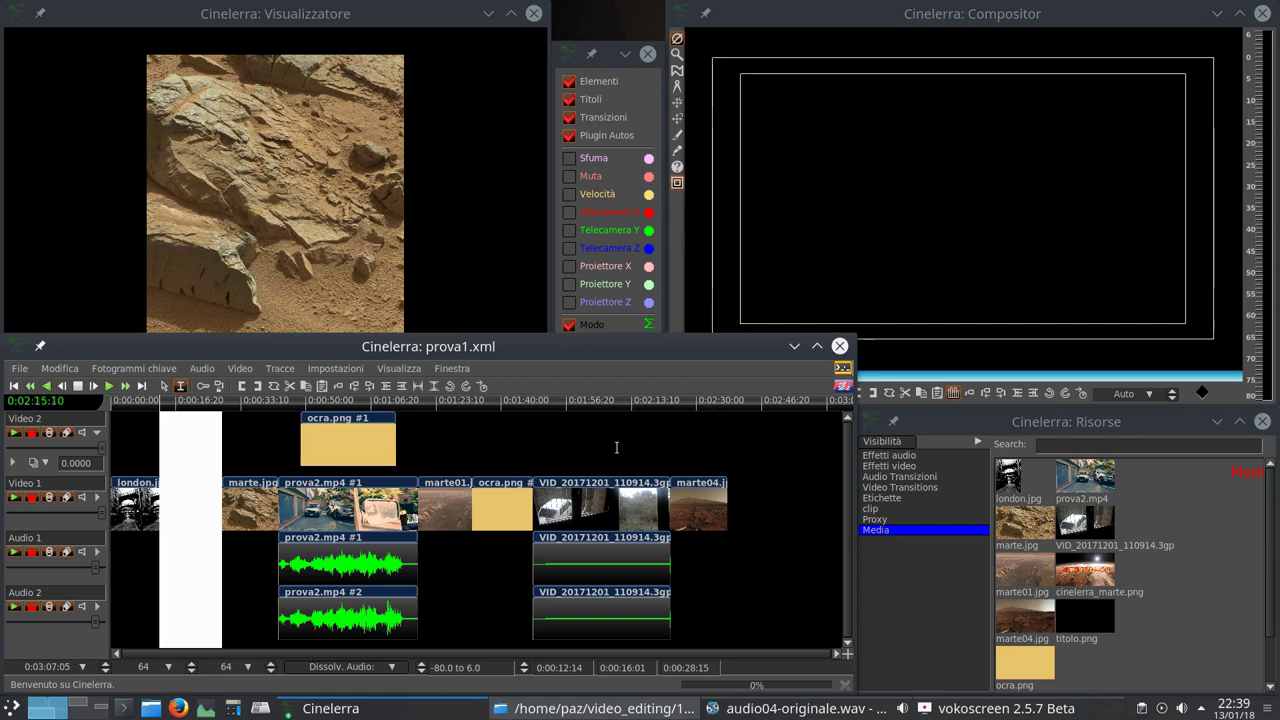
left_click(253, 500)
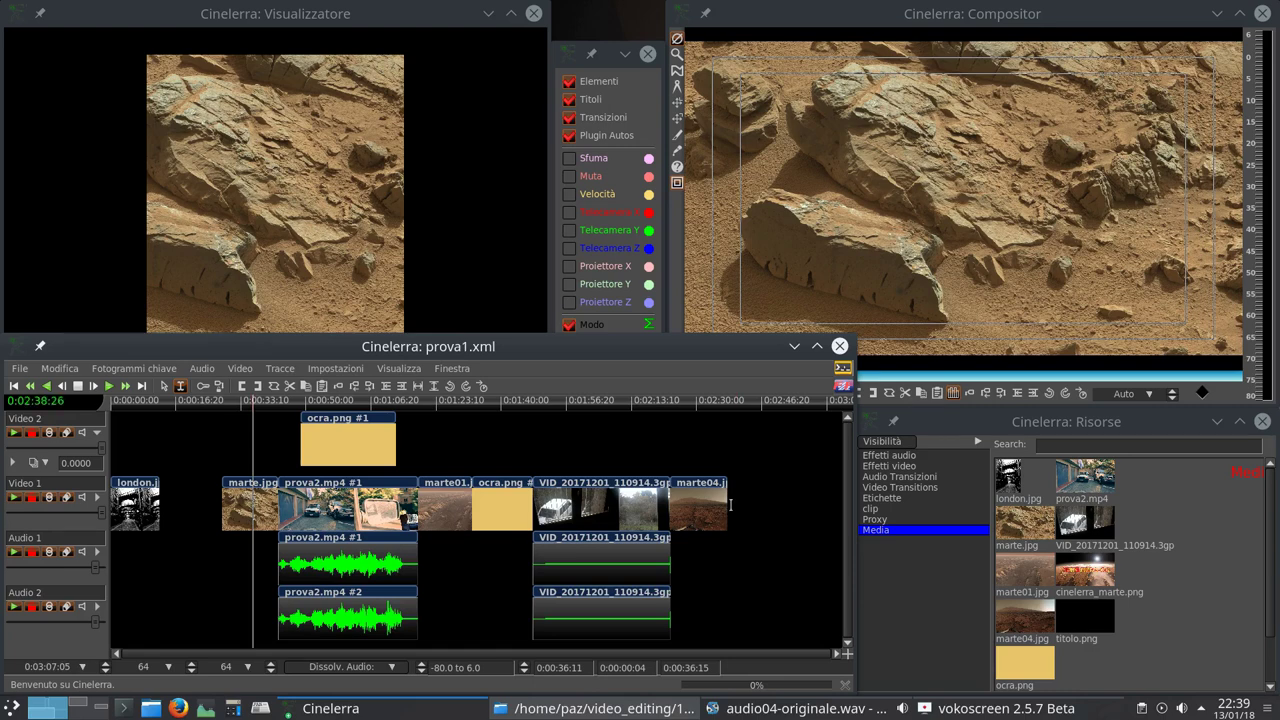
key("z")
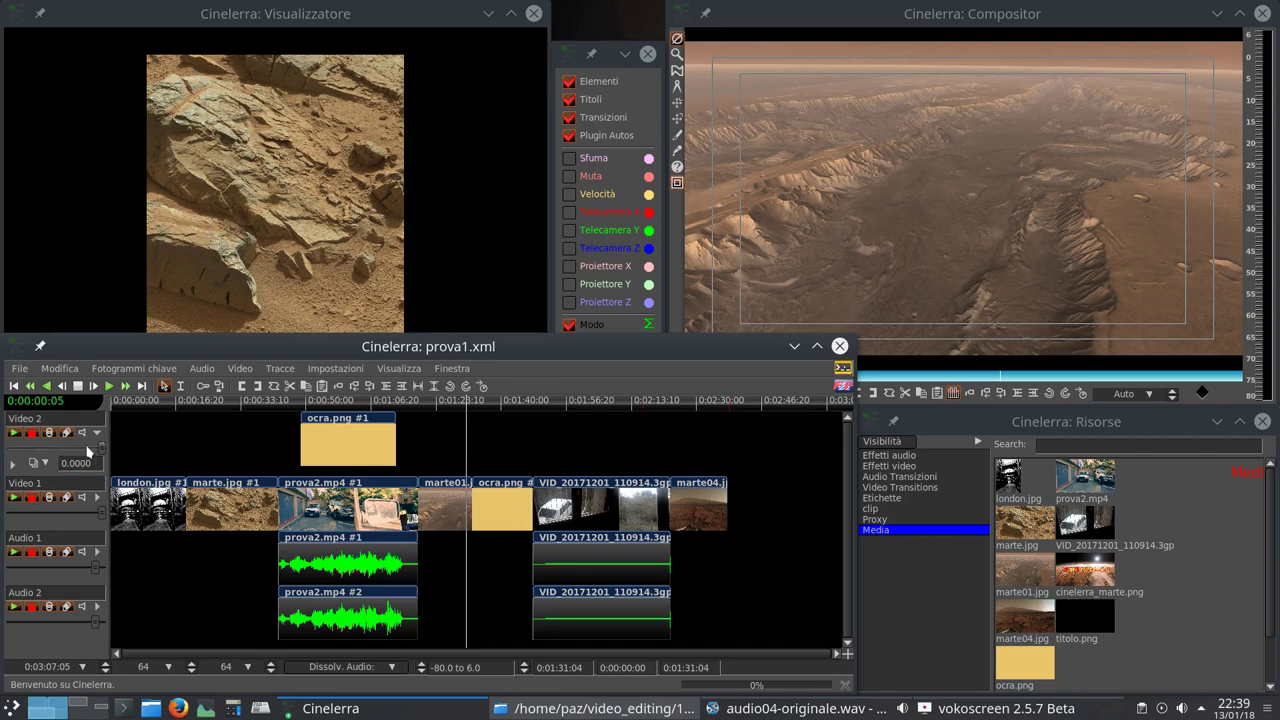
Trim the timeline to the section from 0:01:56:17 to 0:02:15:25 within VID_20171201_110914.3gp, and undo the trim.
left_click(62, 369)
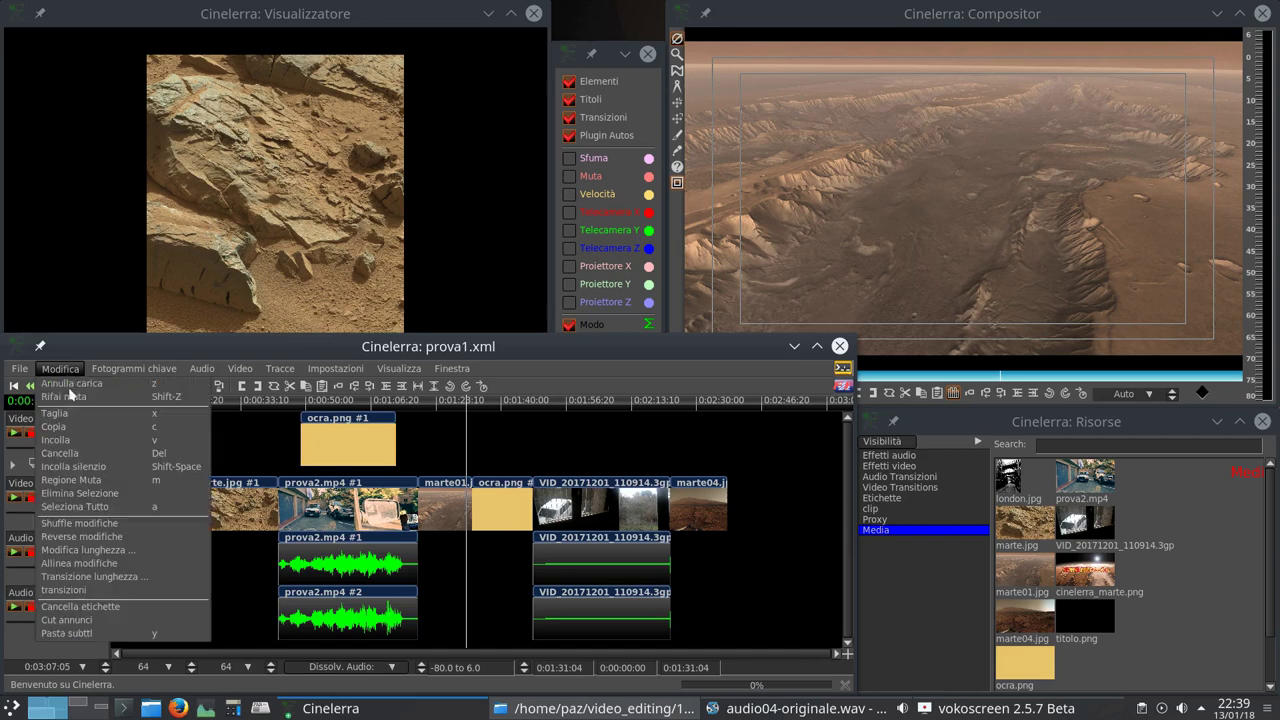
left_click(95, 493)
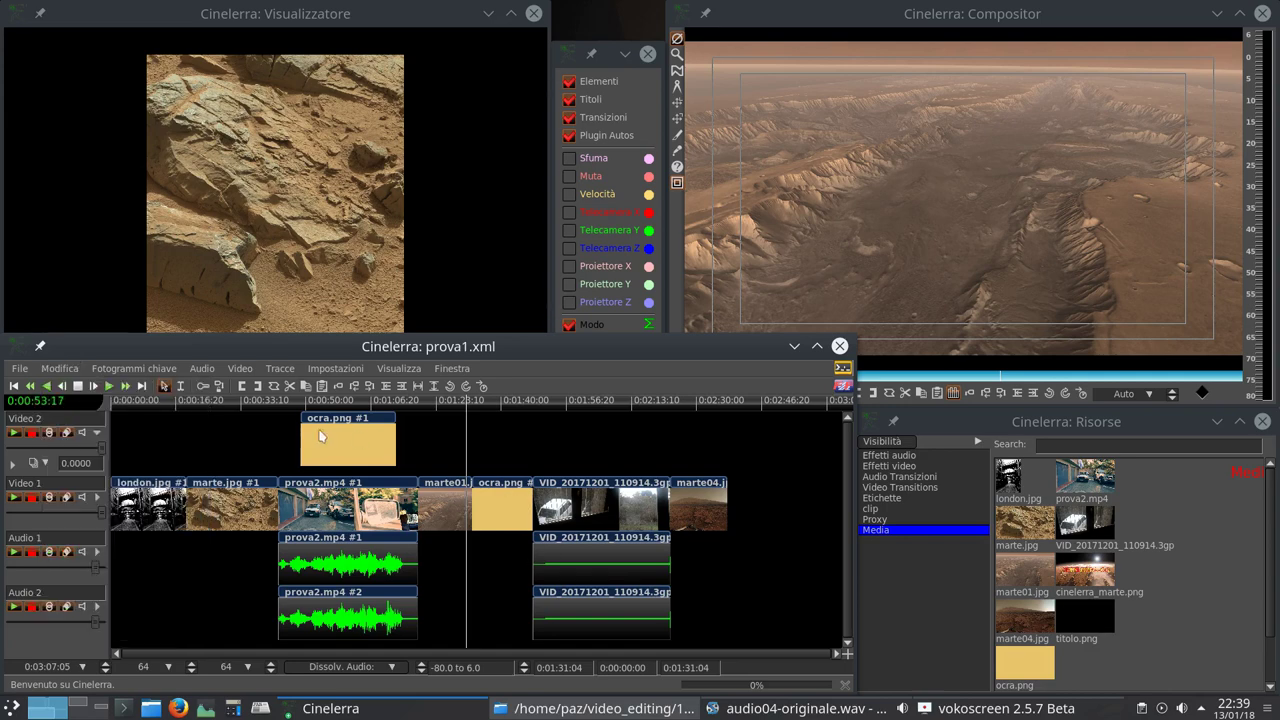
left_click(181, 386)
left_click_drag(566, 510, 641, 512)
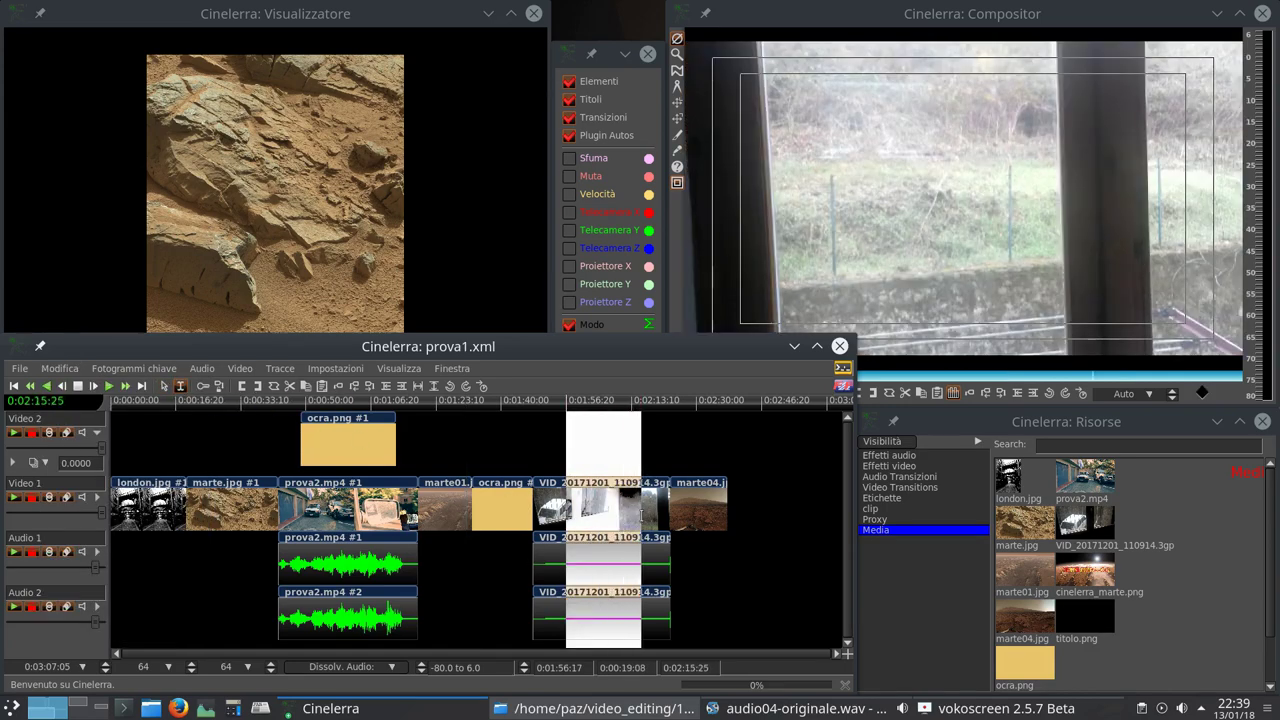
left_click(64, 370)
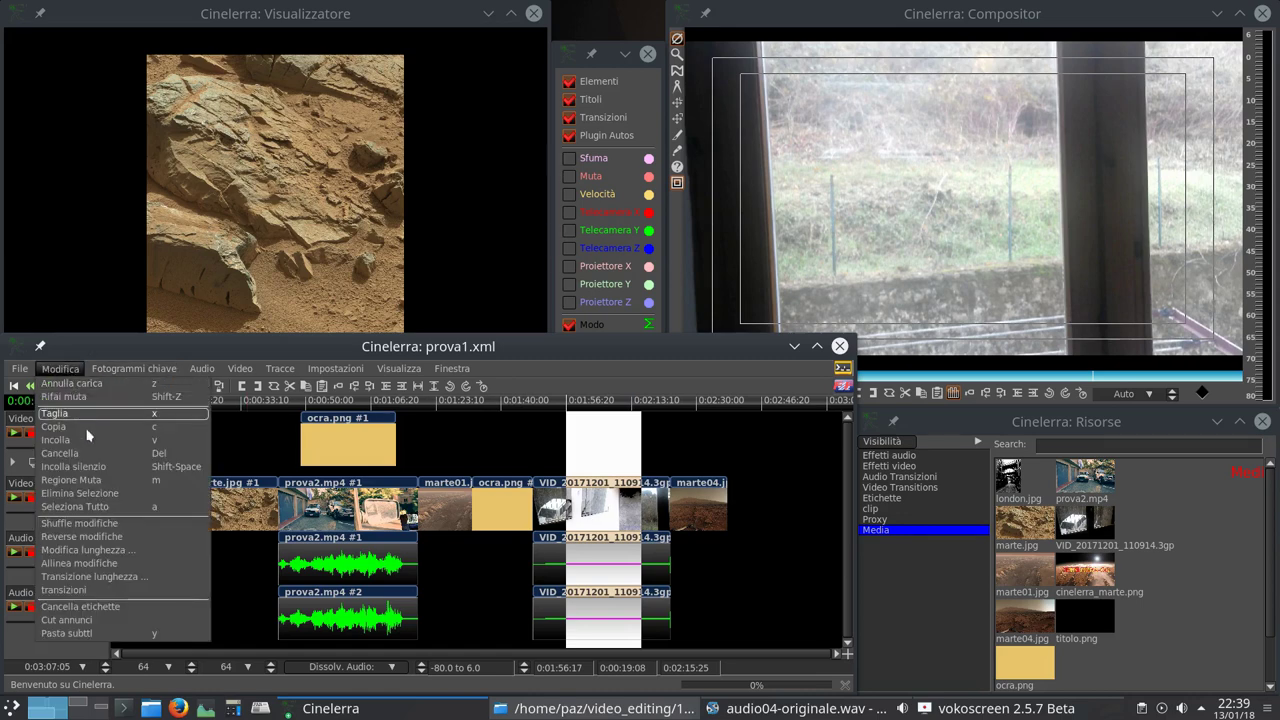
left_click(89, 495)
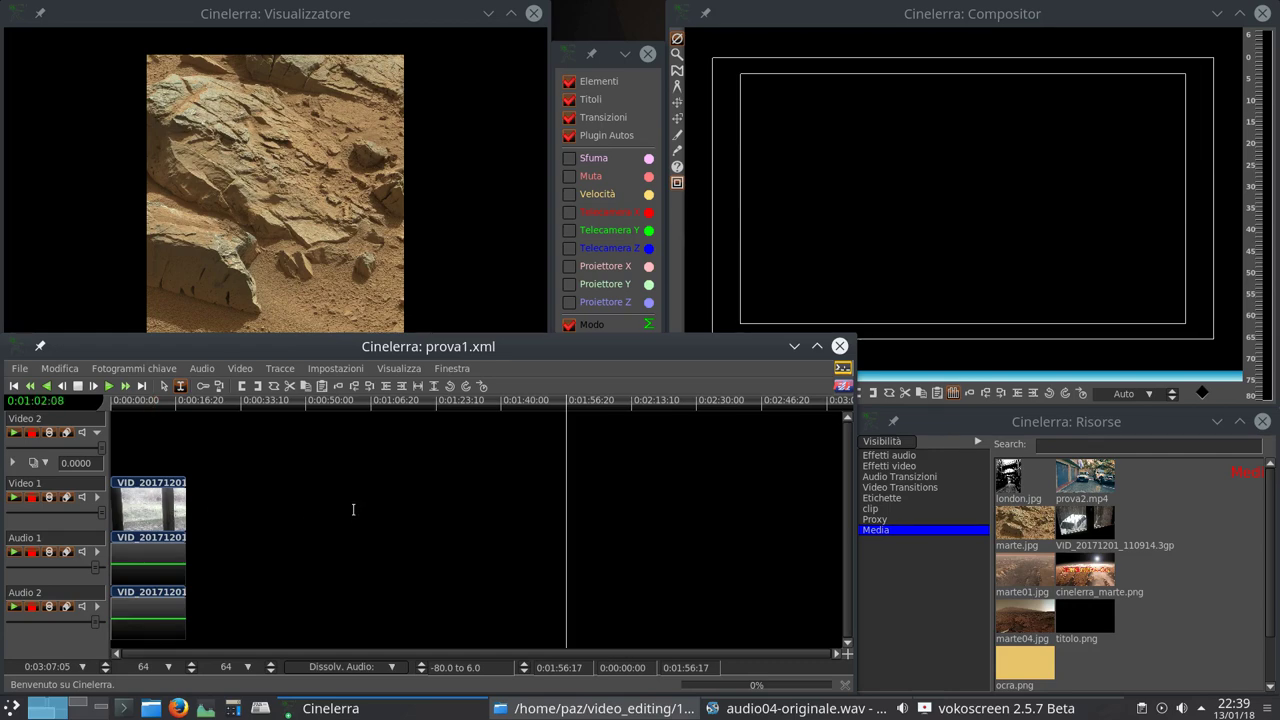
key("z")
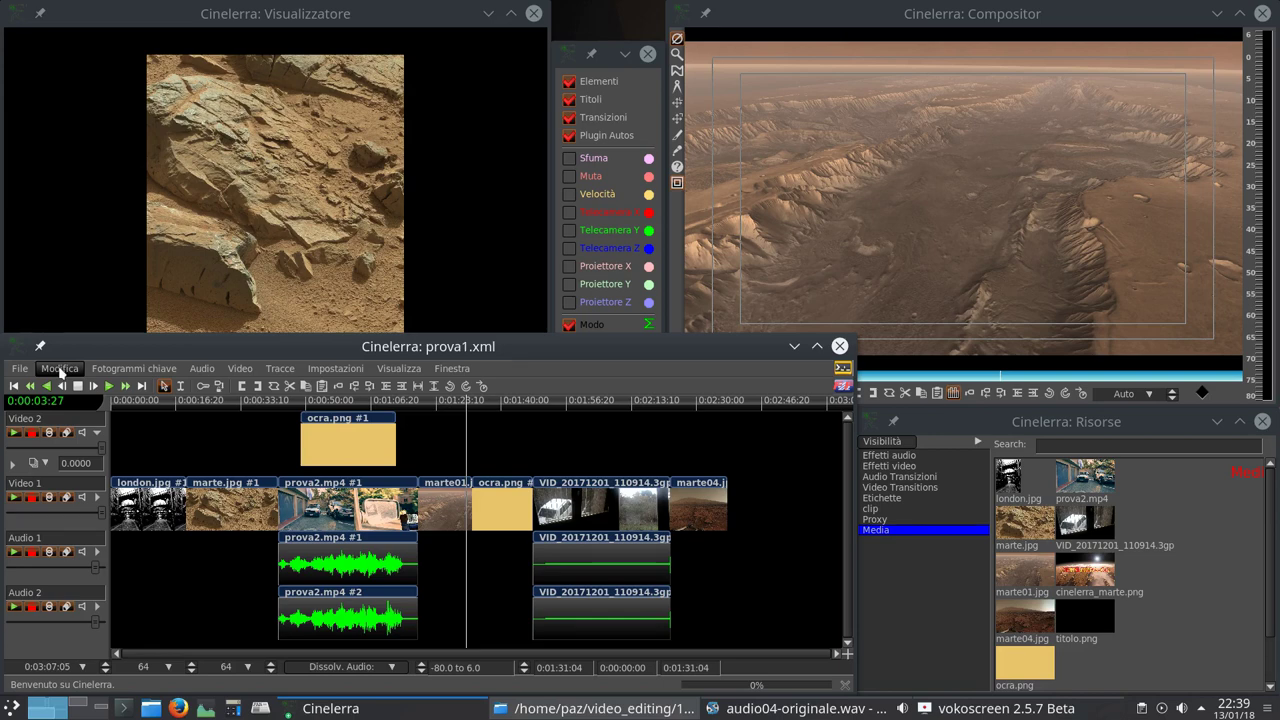
Select the entire timeline, and clear the selection by placing the insertion point within the marte.jpg clip at about 0:00:31:12.
left_click(60, 369)
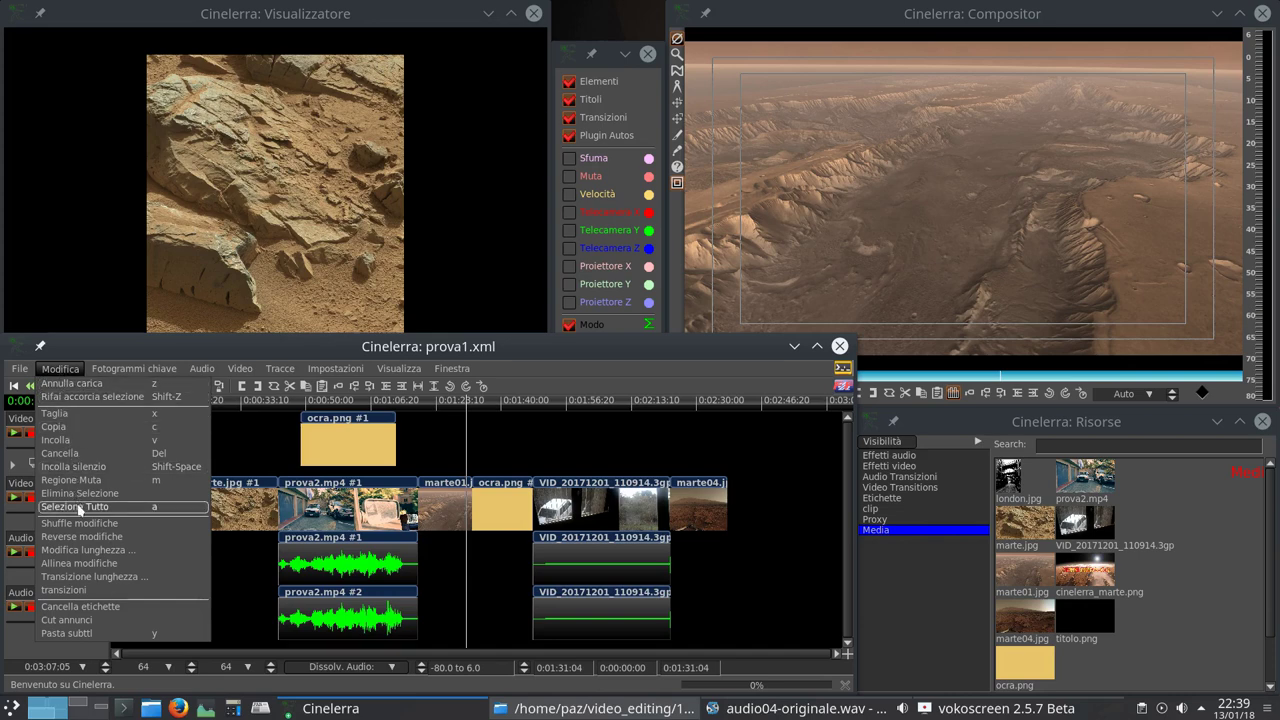
left_click(133, 510)
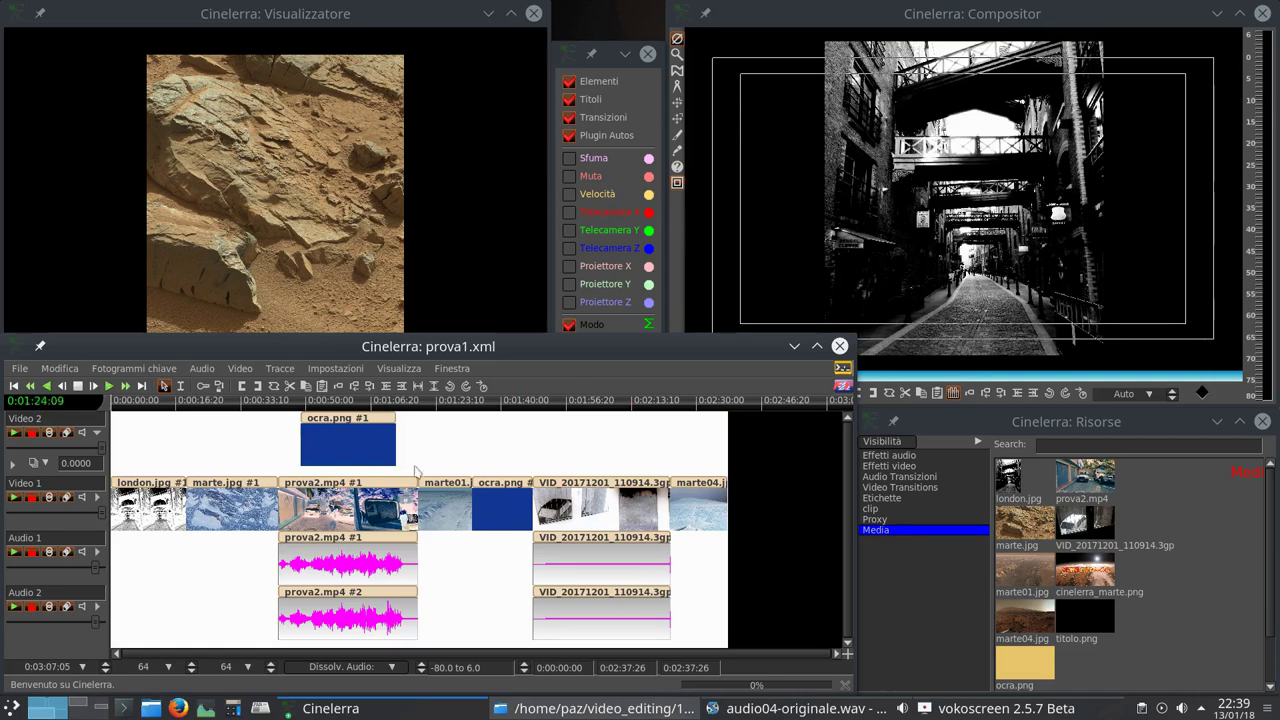
left_click(180, 386)
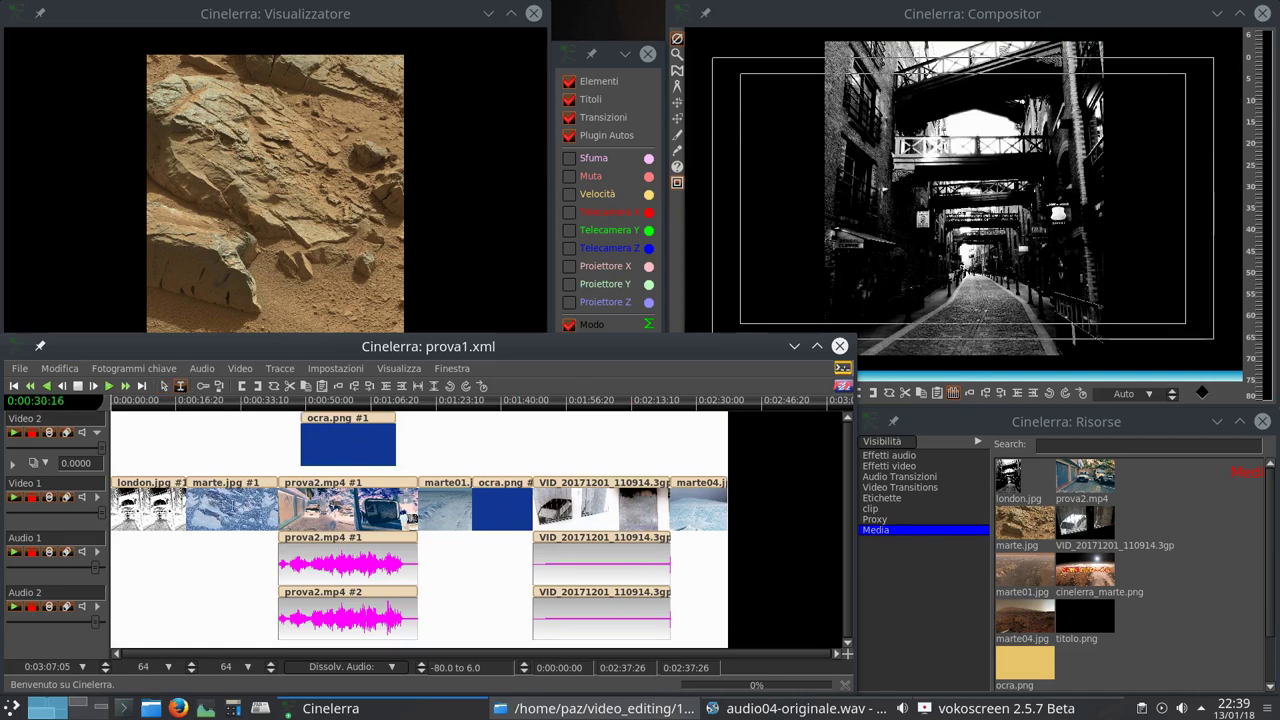
left_click(233, 440)
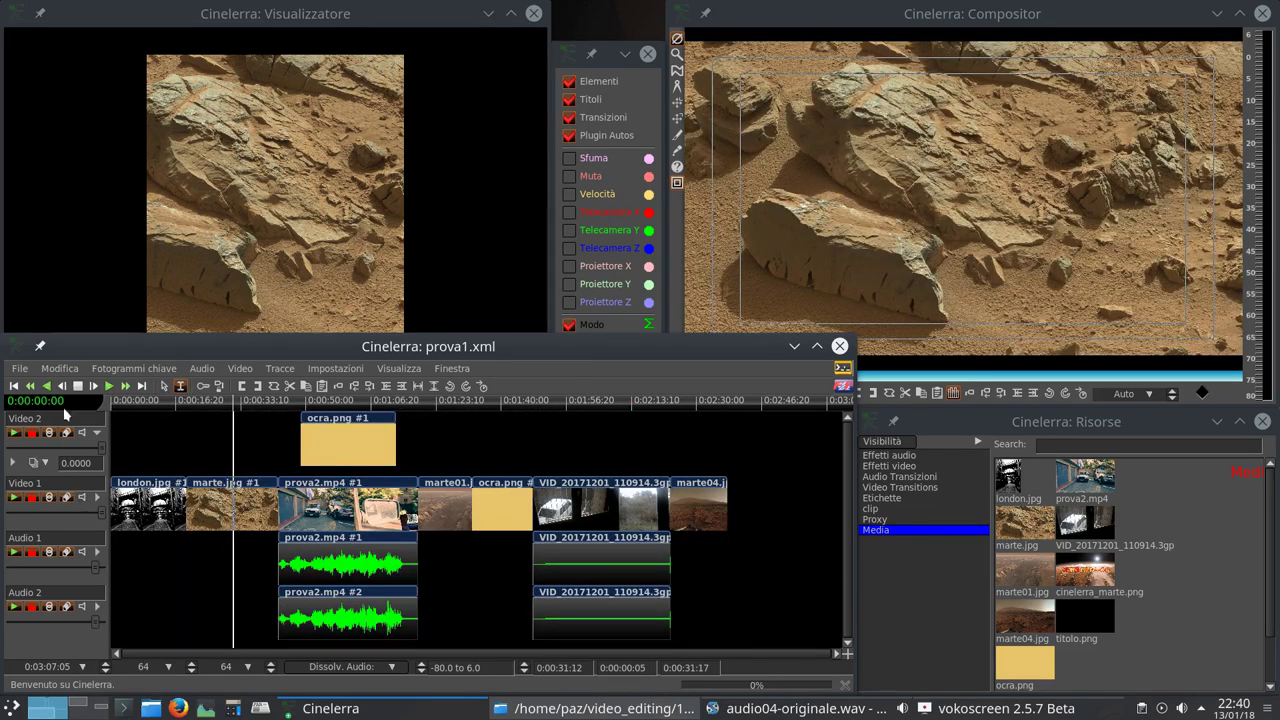
Shuffle the edits in the section from 0:00:23:17 to 0:02:30:20 across all tracks, and undo the shuffle.
left_click(75, 369)
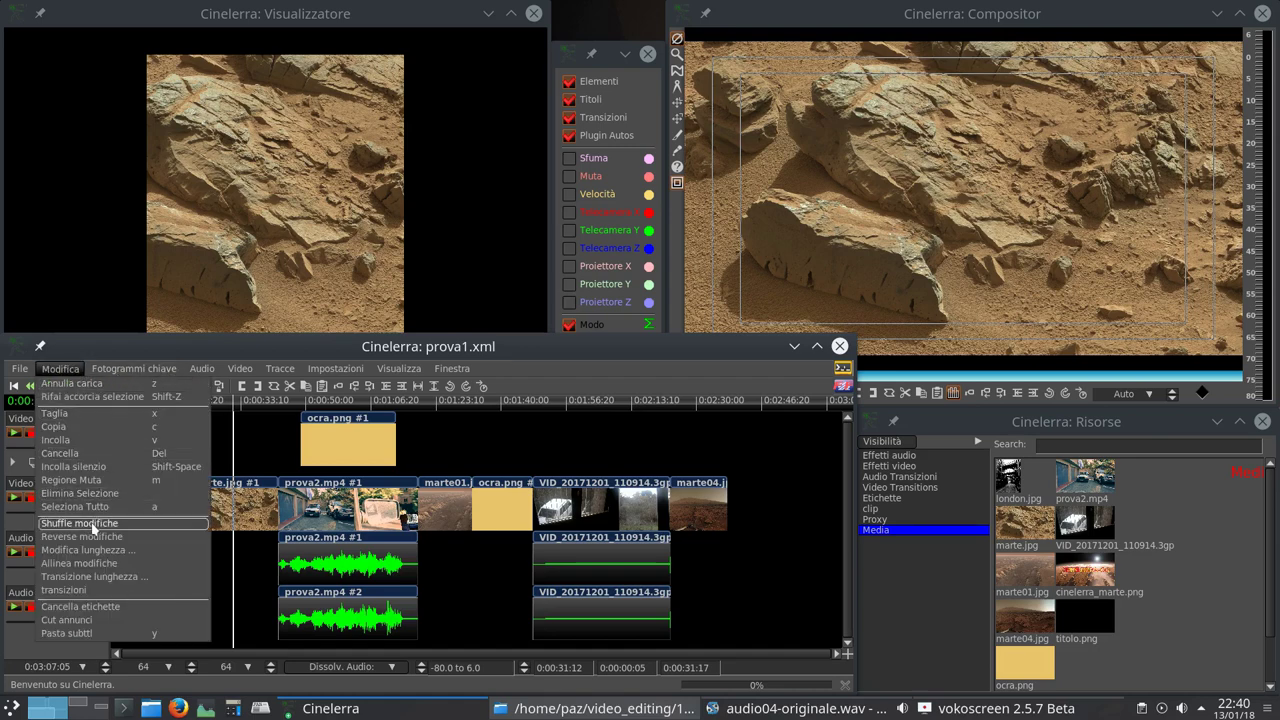
left_click(92, 525)
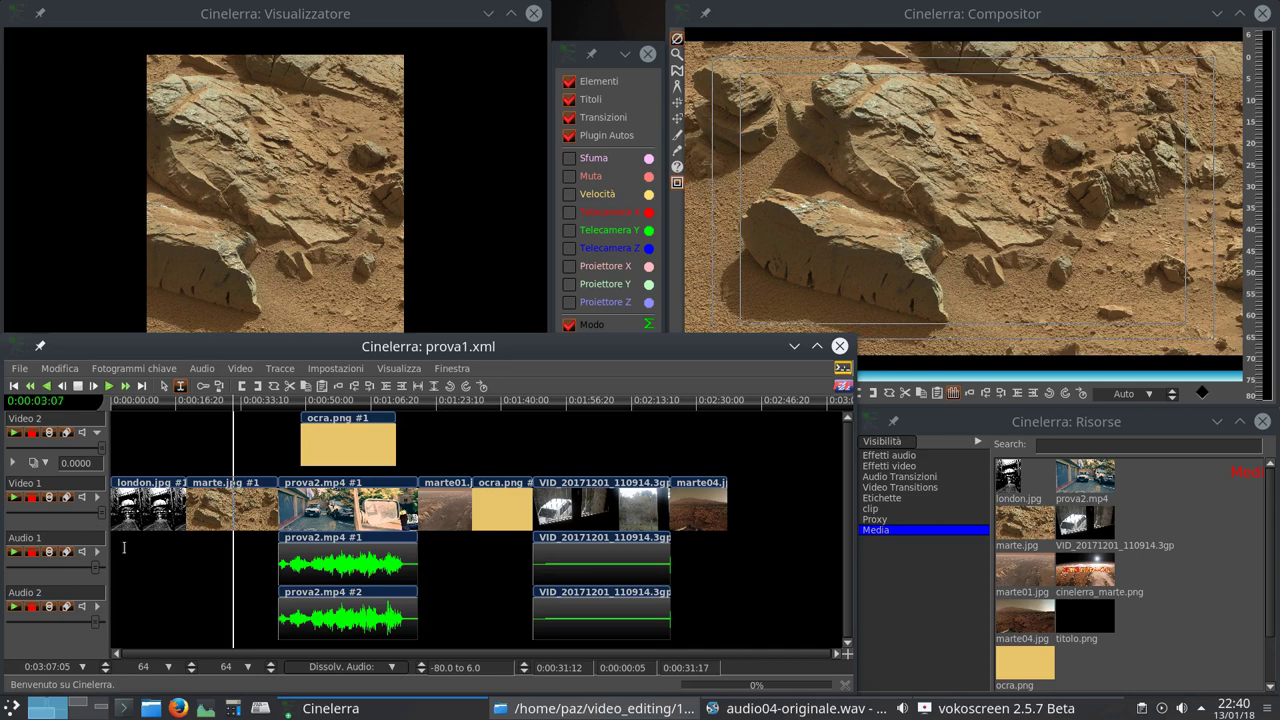
left_click_drag(201, 575, 699, 580)
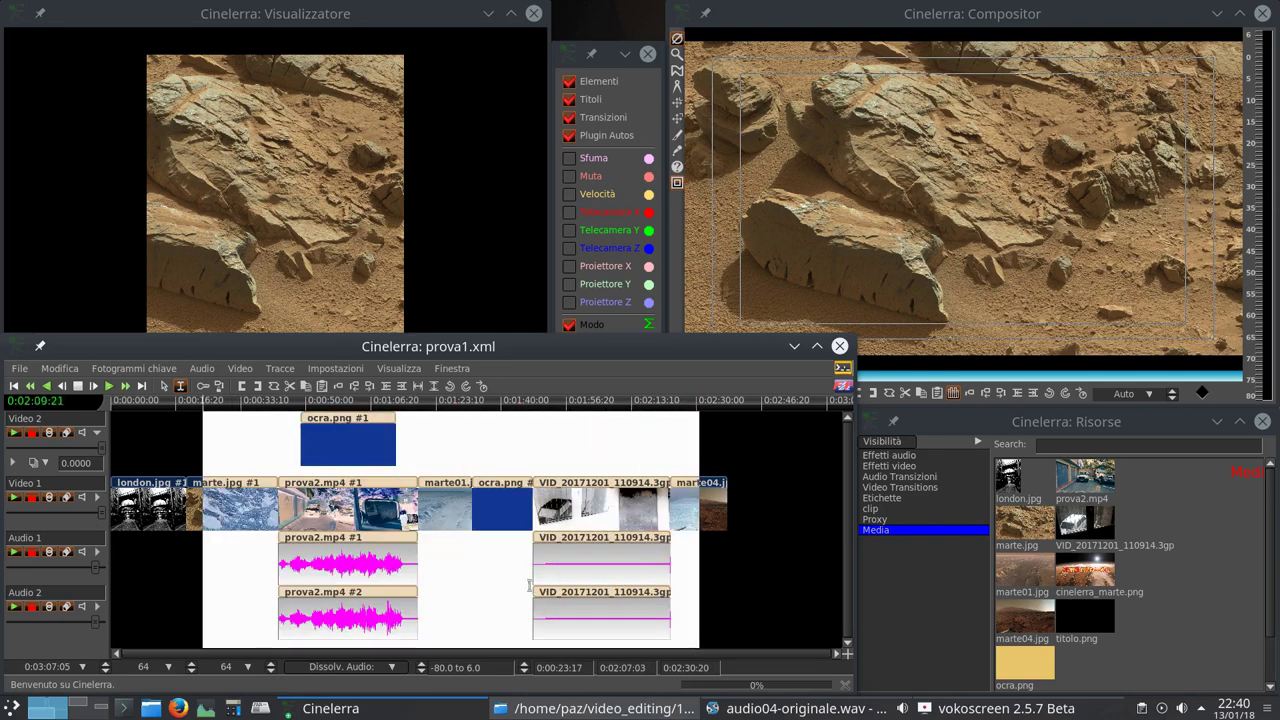
left_click(59, 369)
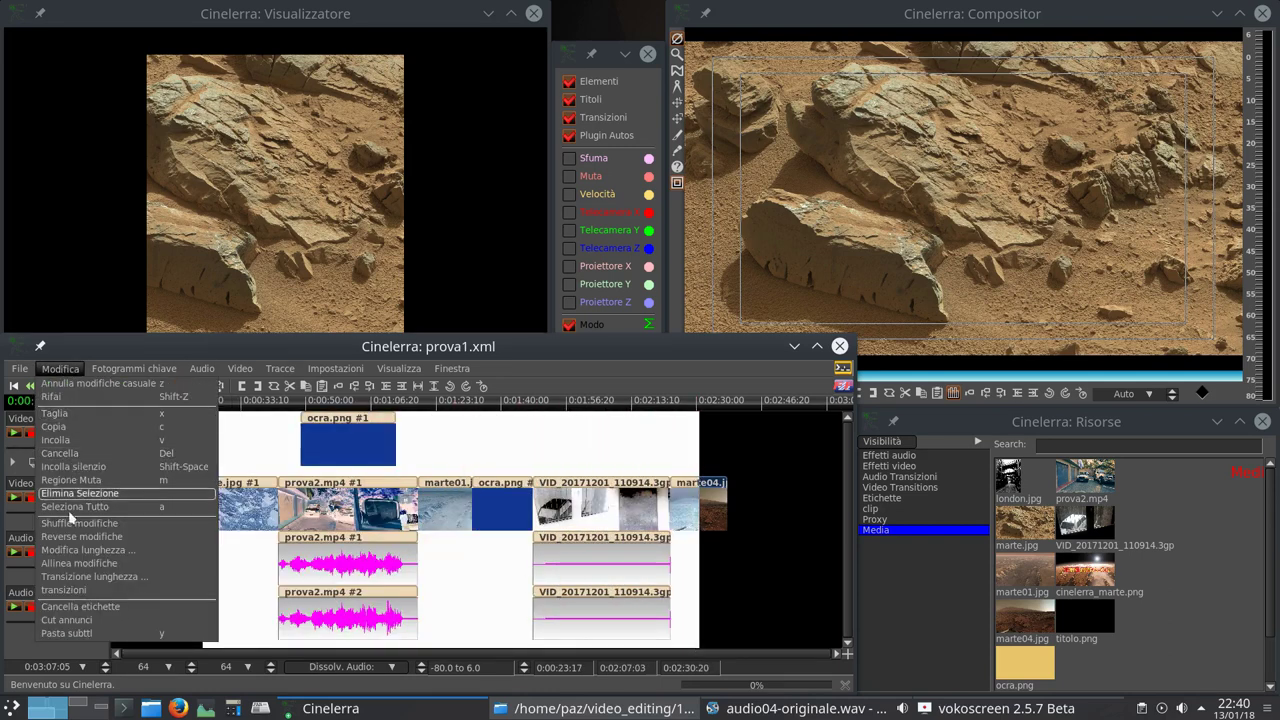
left_click(91, 521)
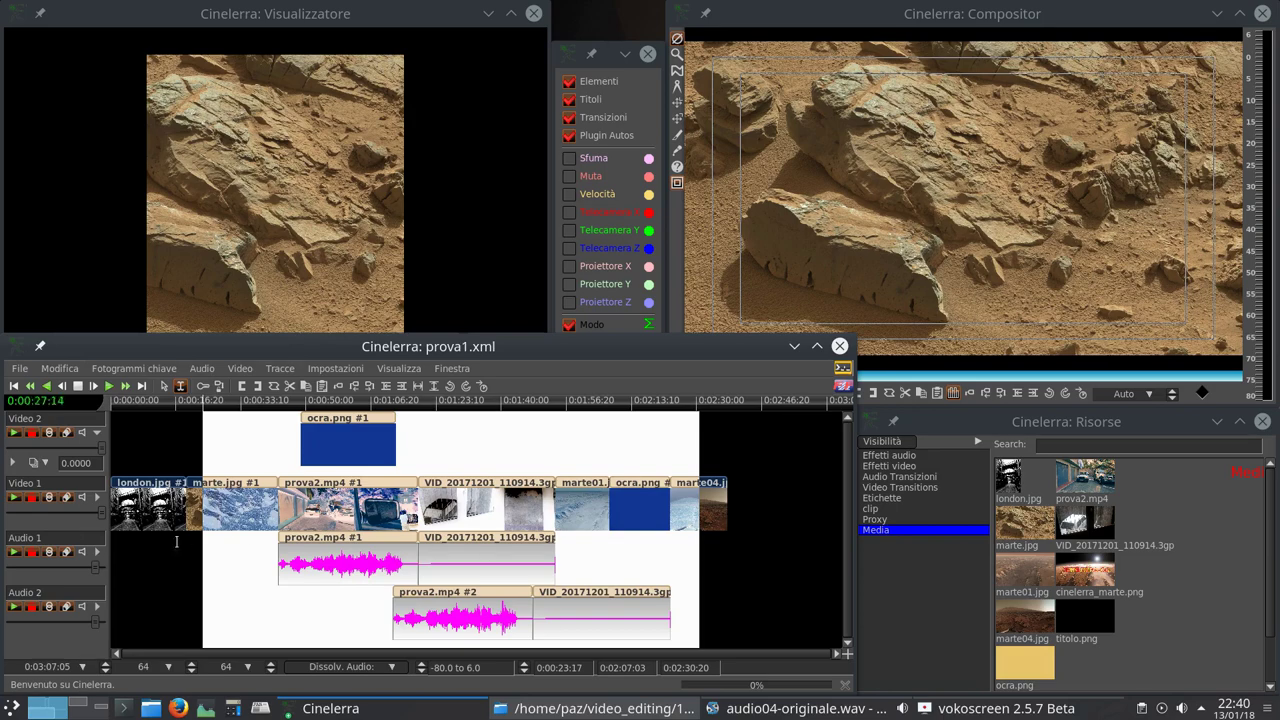
left_click(150, 557)
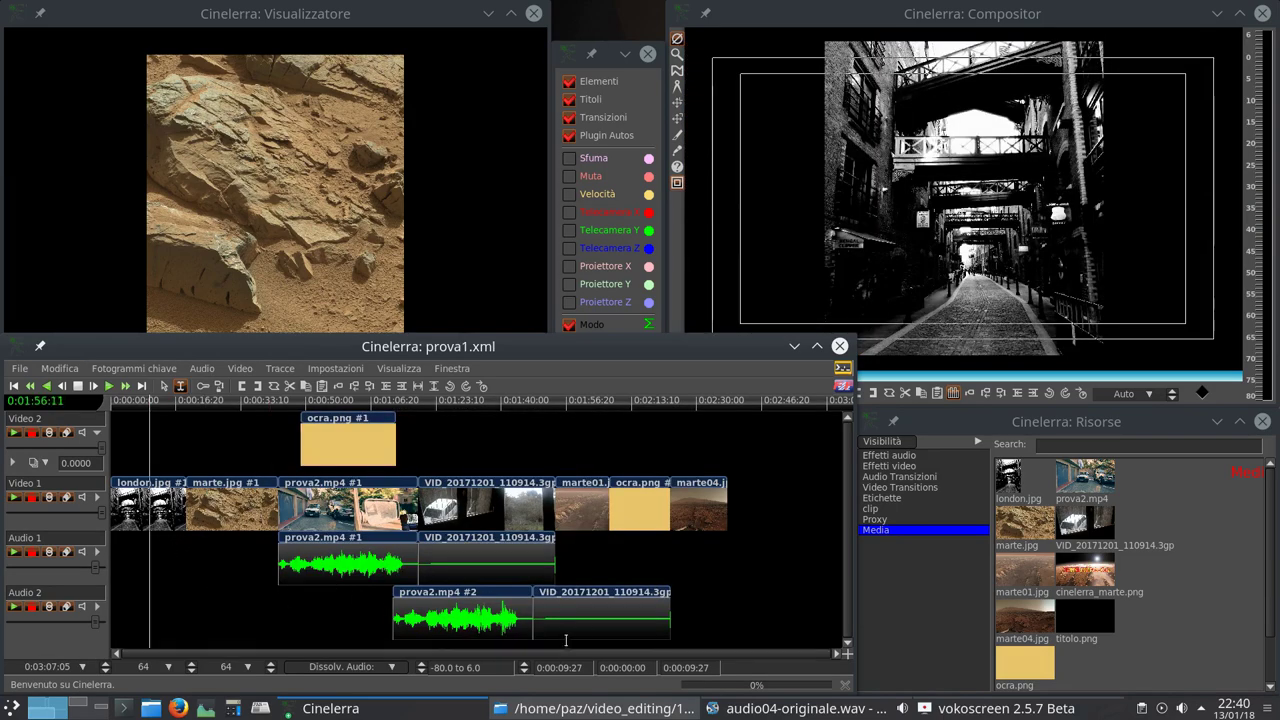
key("ctrl+z")
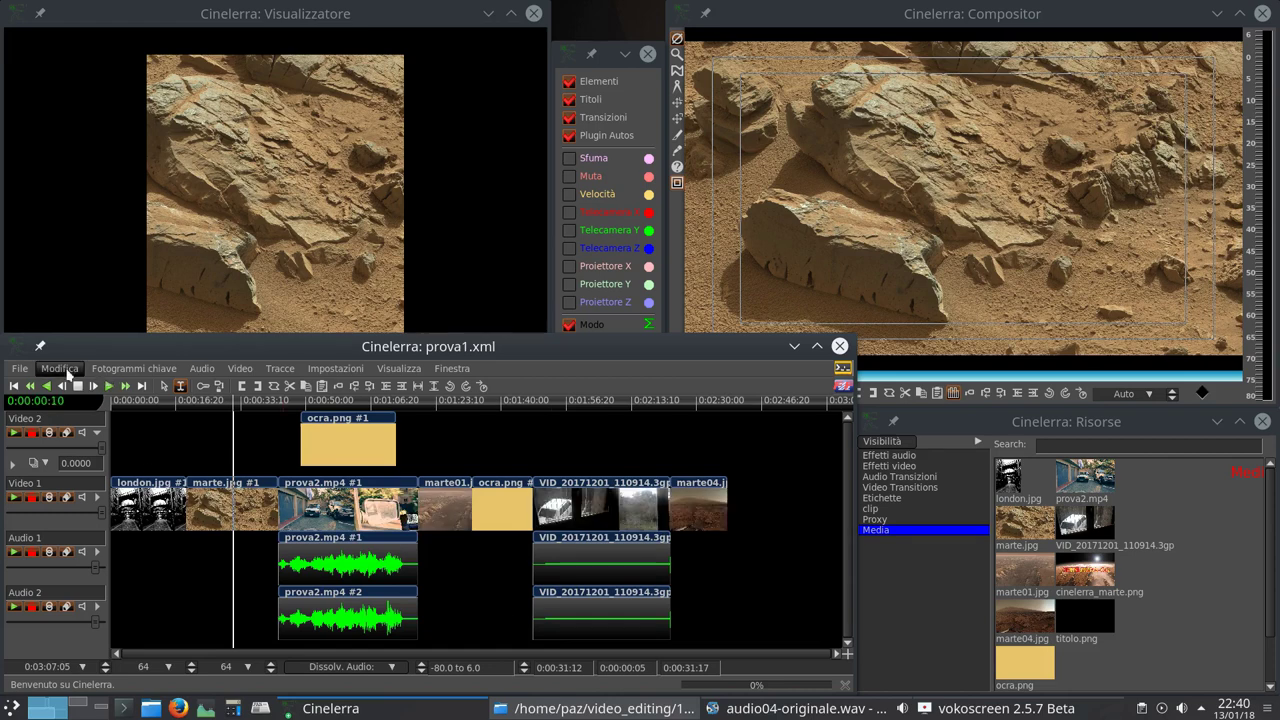
Reverse the order of the edits in the section from 0:00:36:21 to 0:02:30:15, and undo the reversal.
left_click(60, 369)
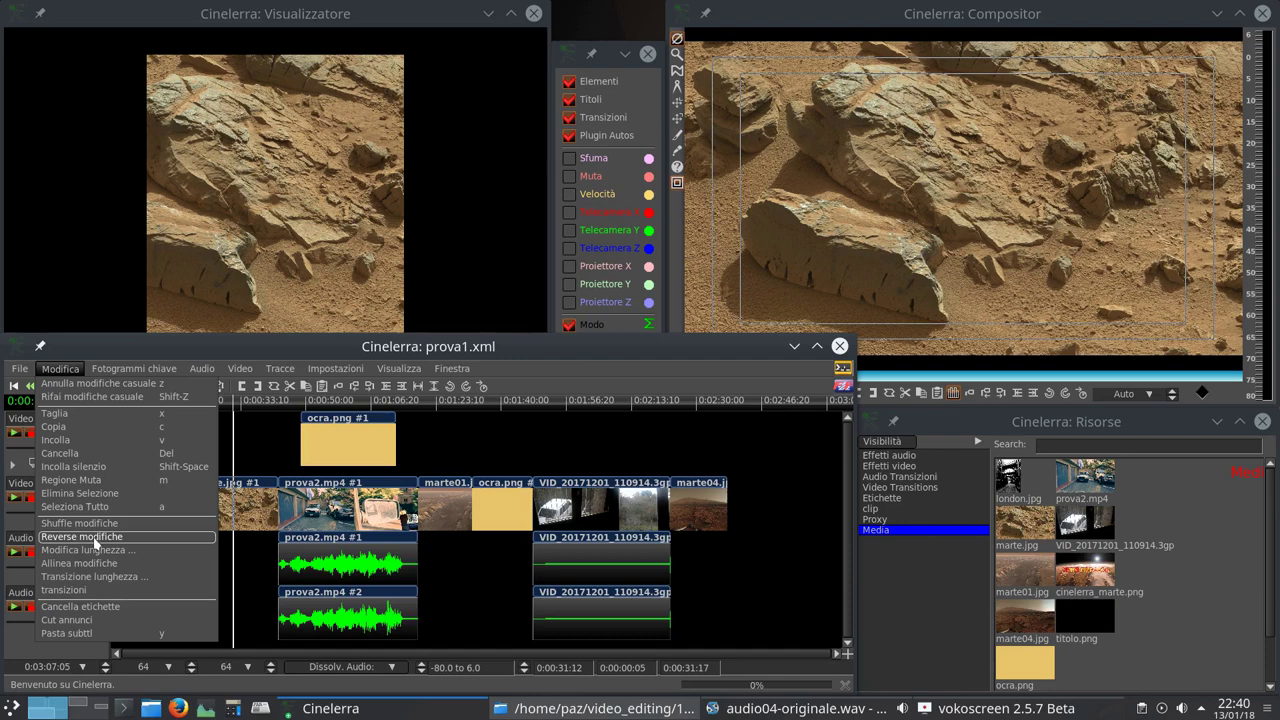
left_click(254, 586)
left_click_drag(254, 586, 699, 632)
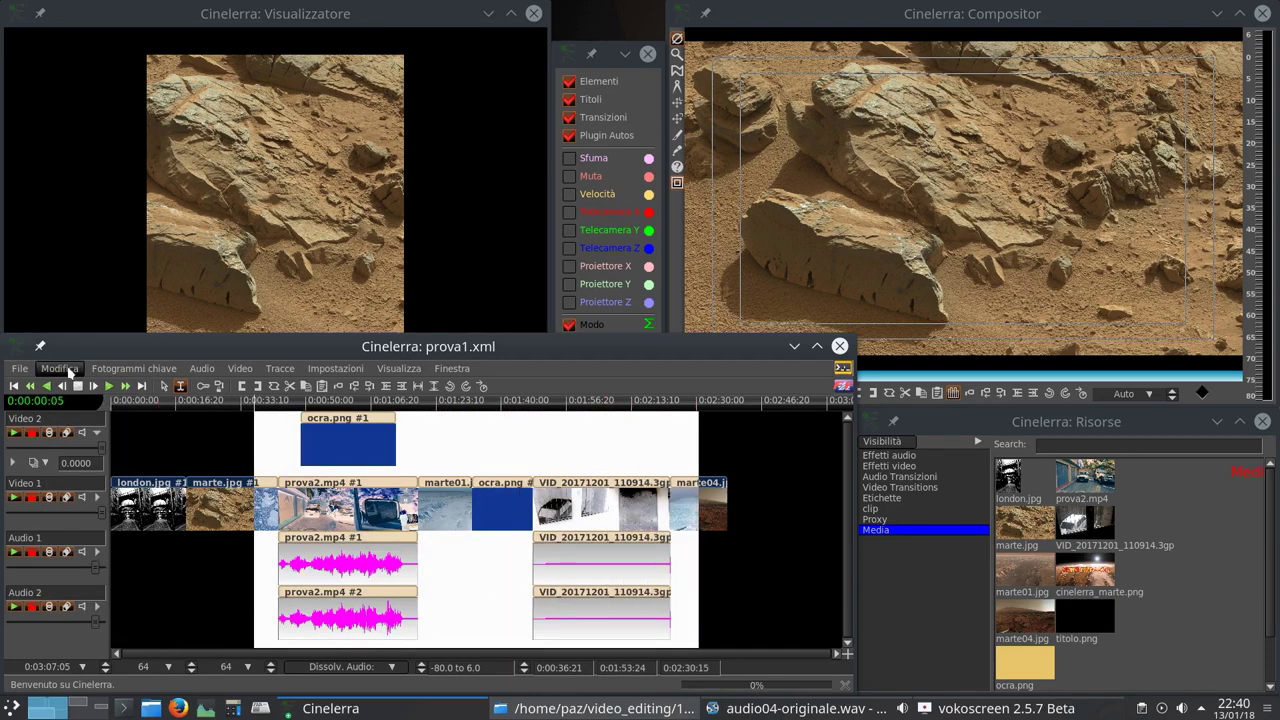
left_click(70, 371)
left_click(75, 540)
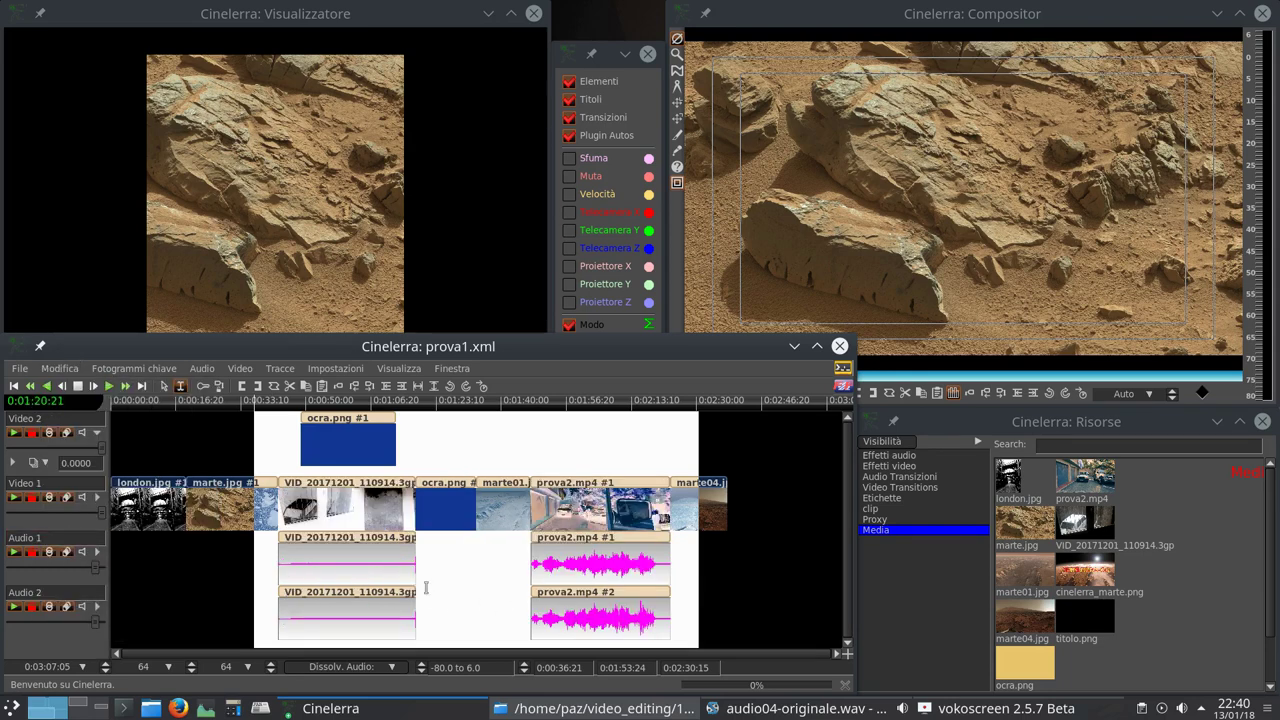
key("ctrl+z")
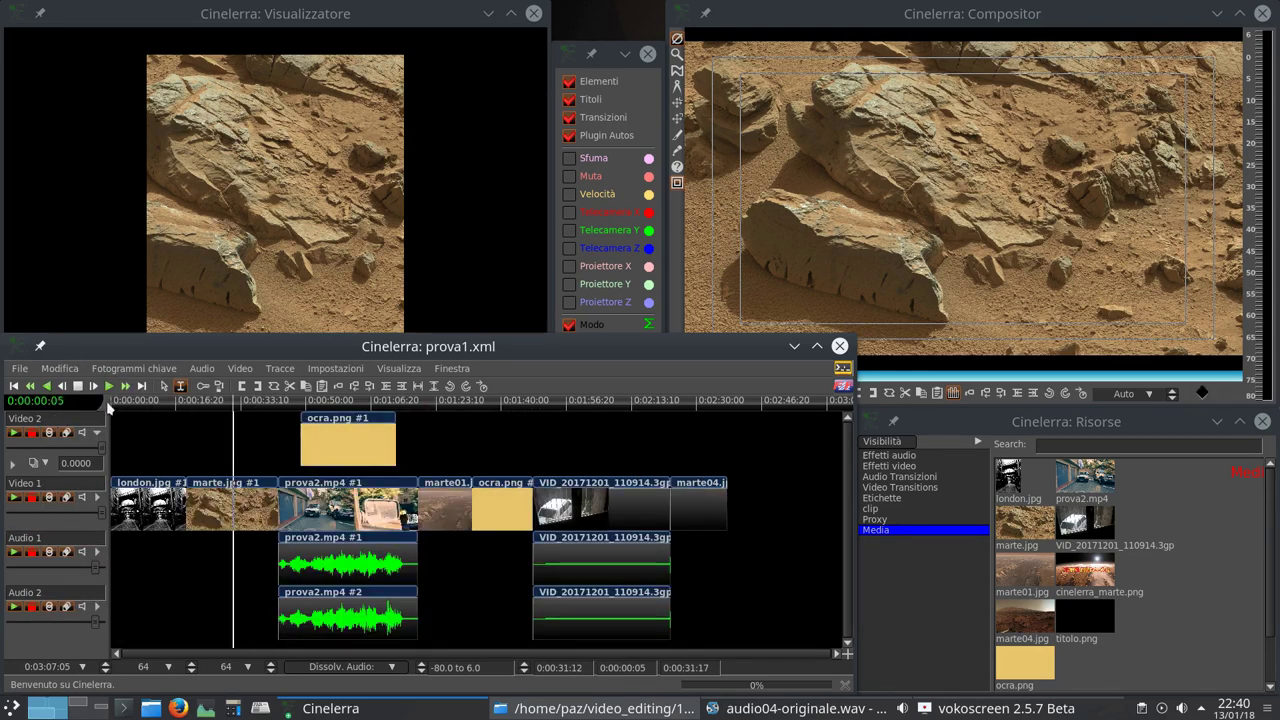
Load prova2.mp4 with the insertion mode that replaces the current project and concatenates the tracks.
left_click(60, 369)
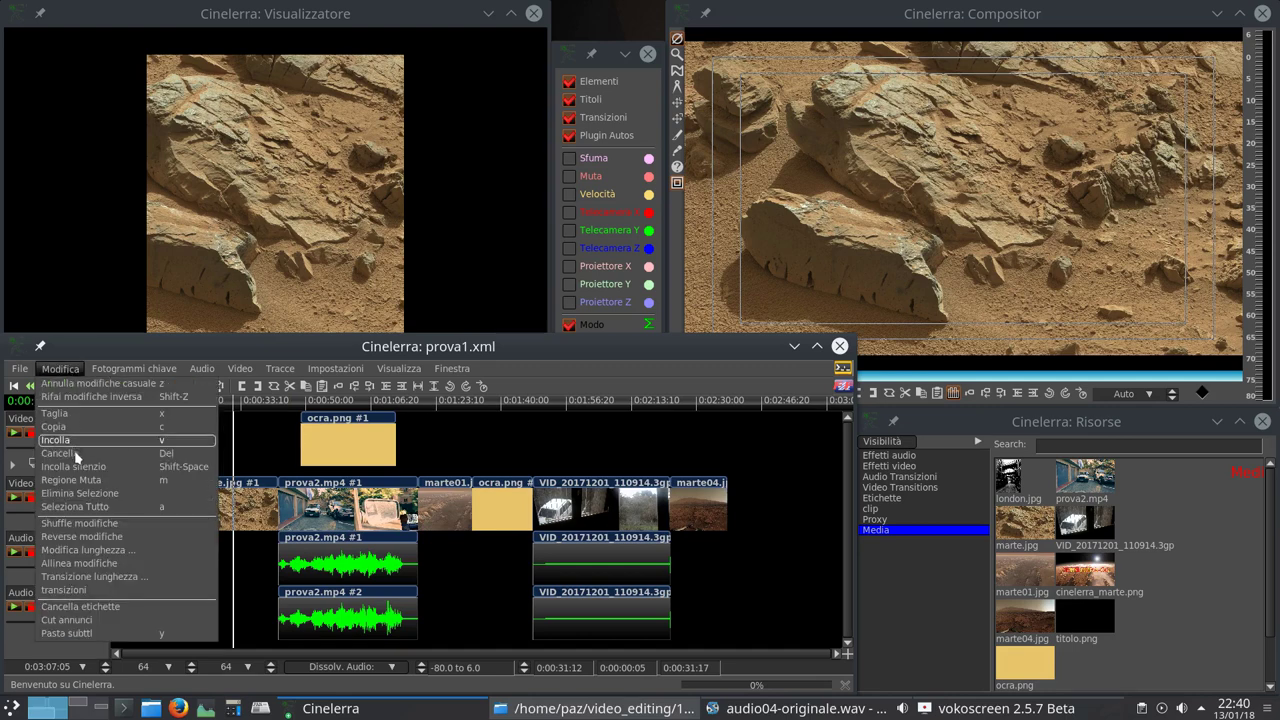
left_click(85, 563)
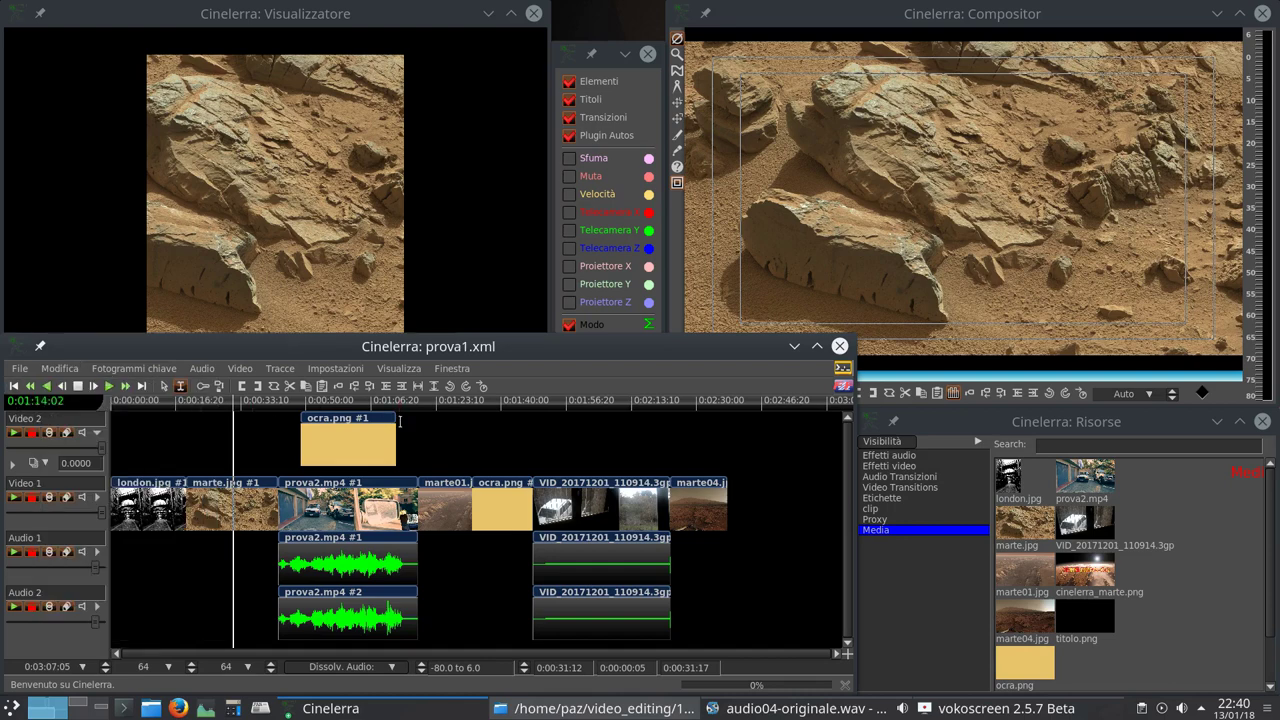
key("o")
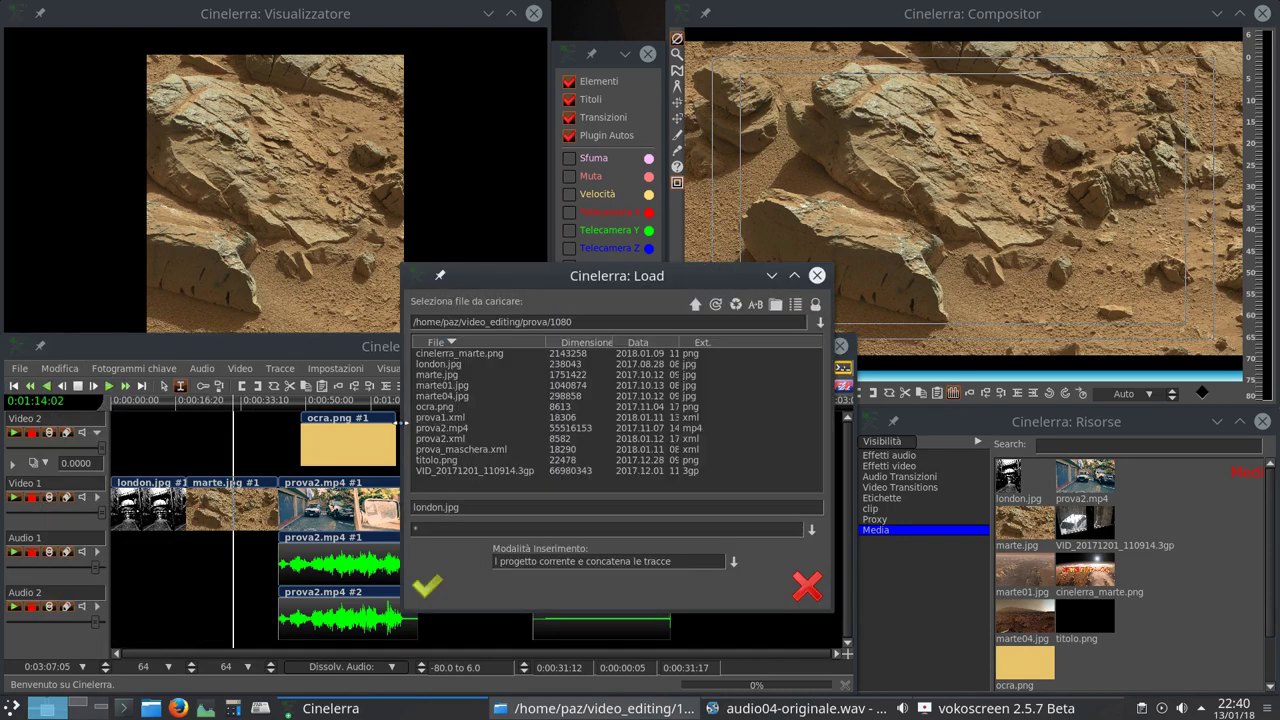
left_click(454, 429)
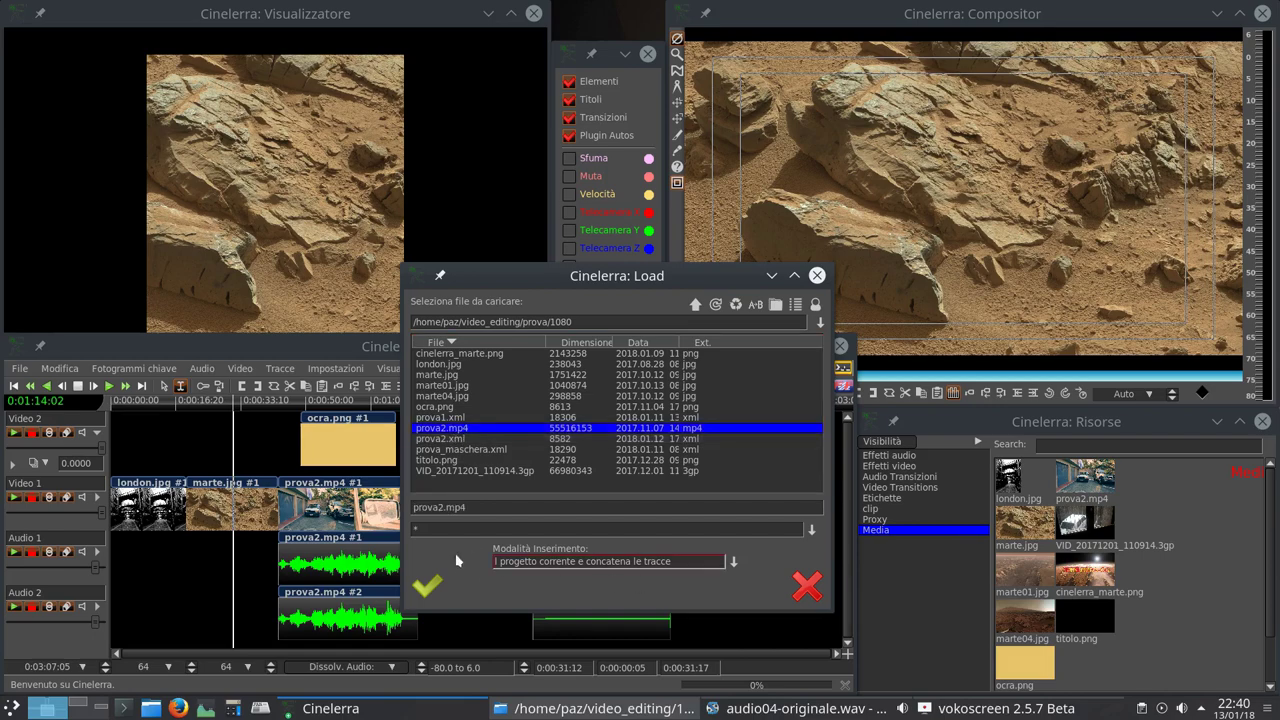
left_click(427, 587)
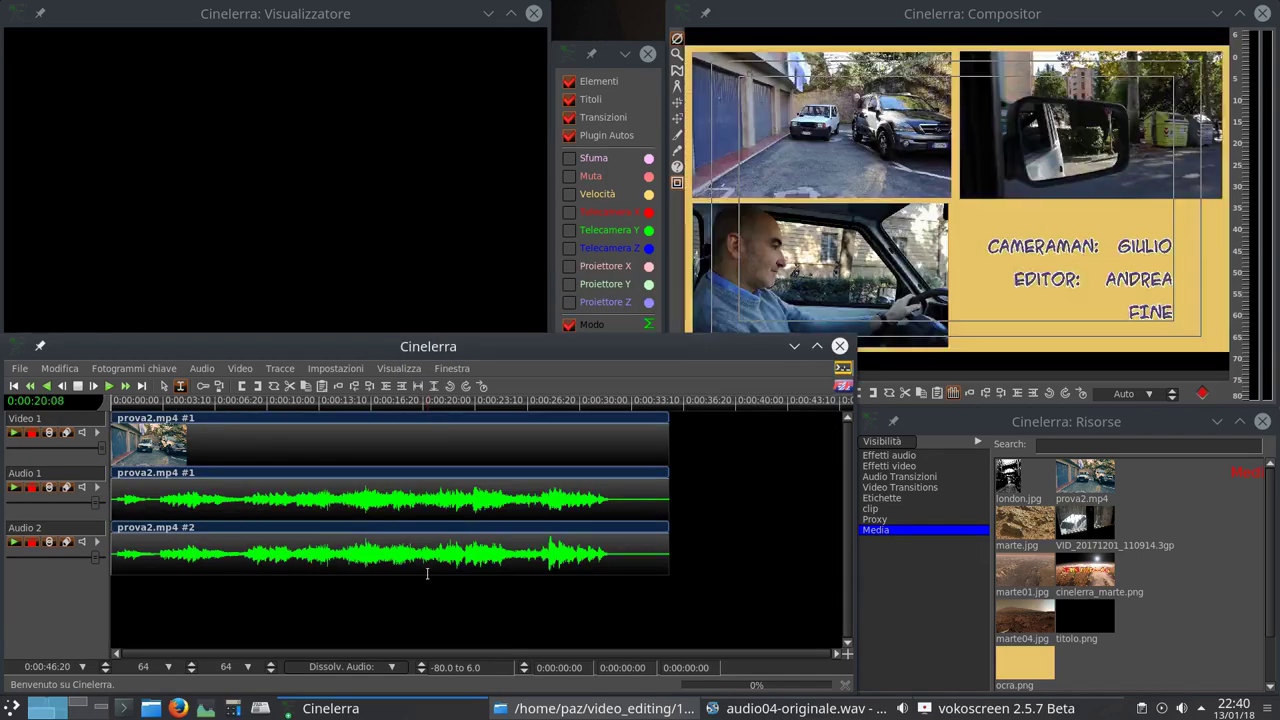
In drag-and-drop editing mode, disarm Video 1 and Audio 2 and shift the prova2.mp4 clip on Audio 1 forward by about 4 seconds.
left_click(166, 387)
left_click_drag(212, 440, 305, 446)
left_click_drag(412, 441, 291, 420)
left_click(32, 432)
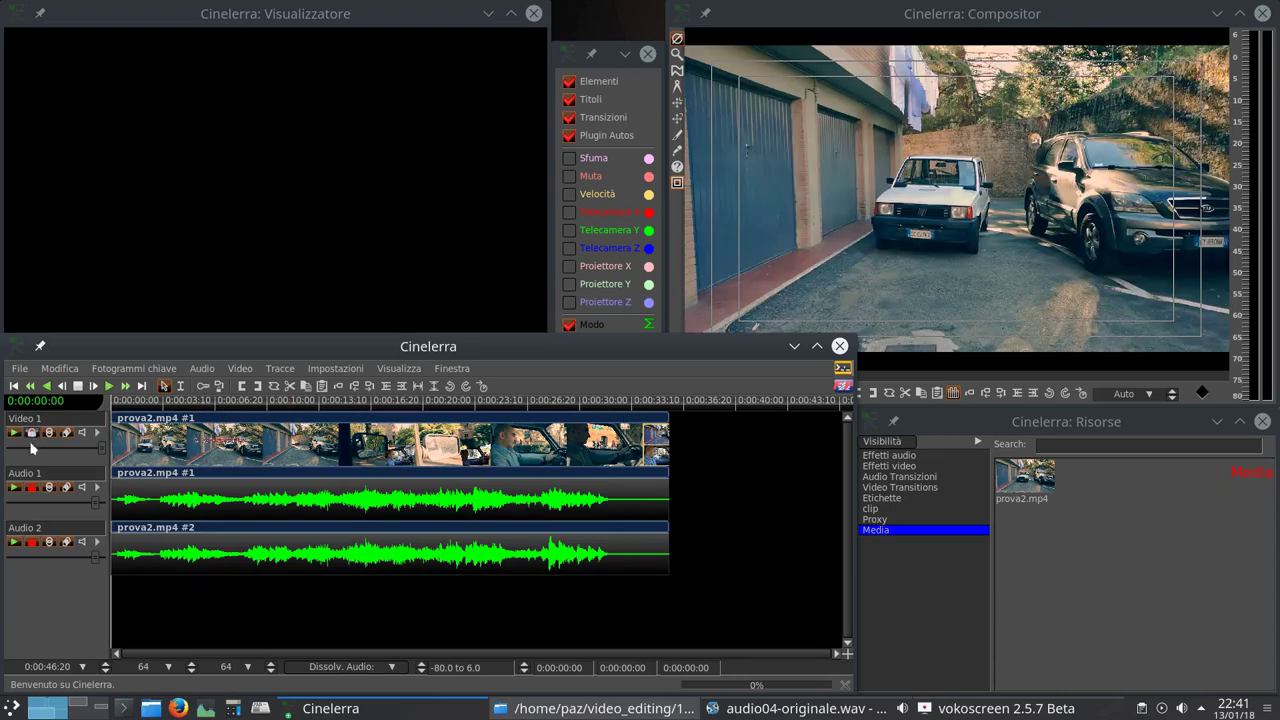
left_click(32, 541)
left_click_drag(160, 476, 218, 481)
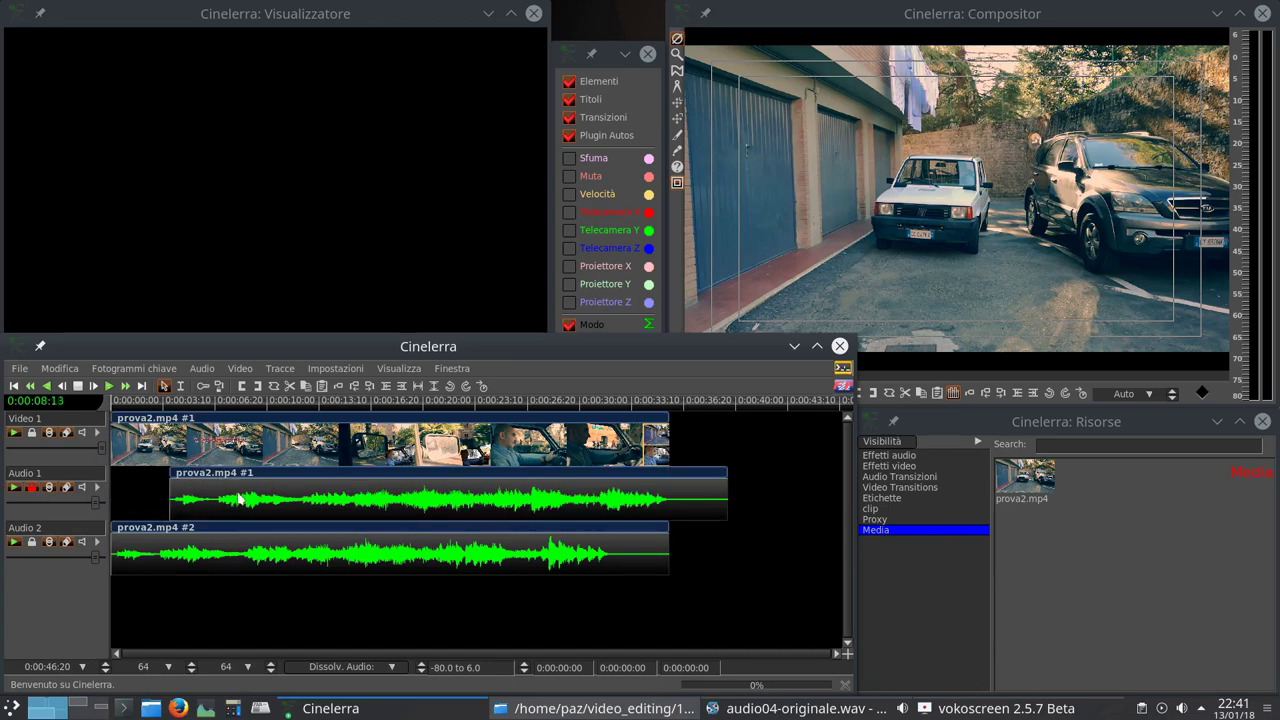
Rearm Video 1 and Audio 2 and shift the prova2.mp4 clips forward together by about 2 seconds.
left_click(33, 434)
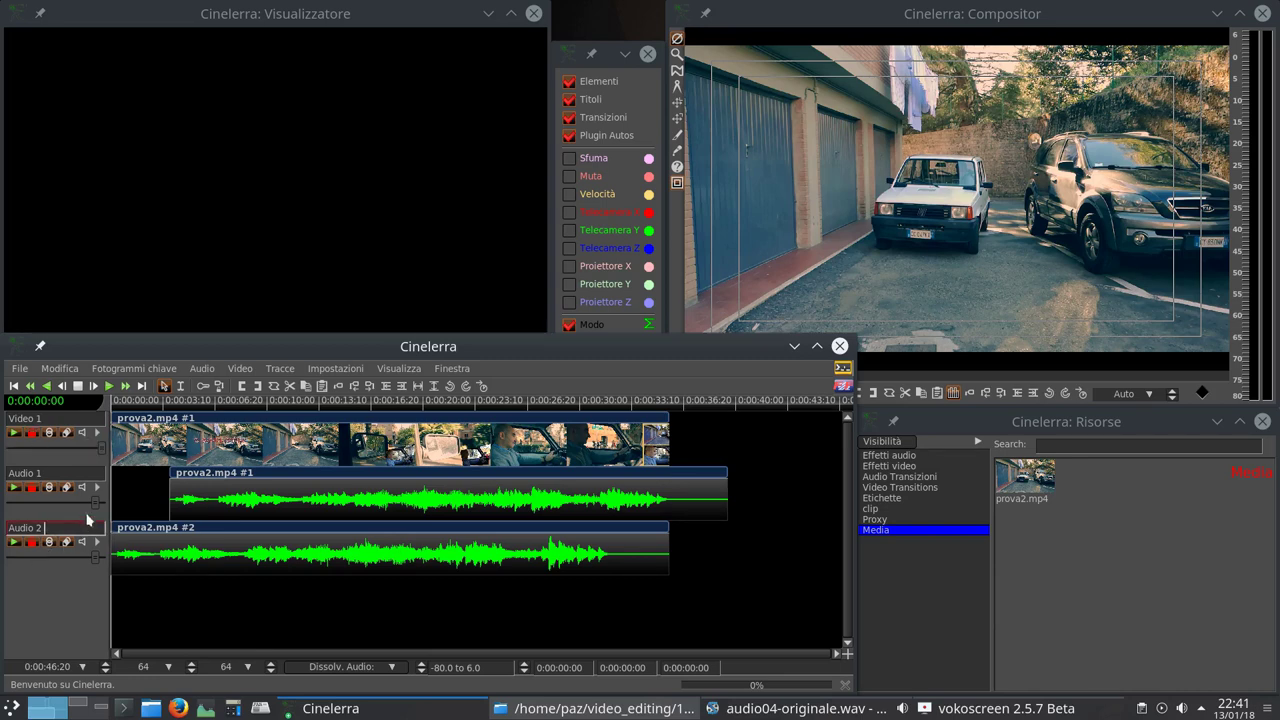
left_click(139, 424)
left_click_drag(139, 424, 170, 424)
left_click(190, 397)
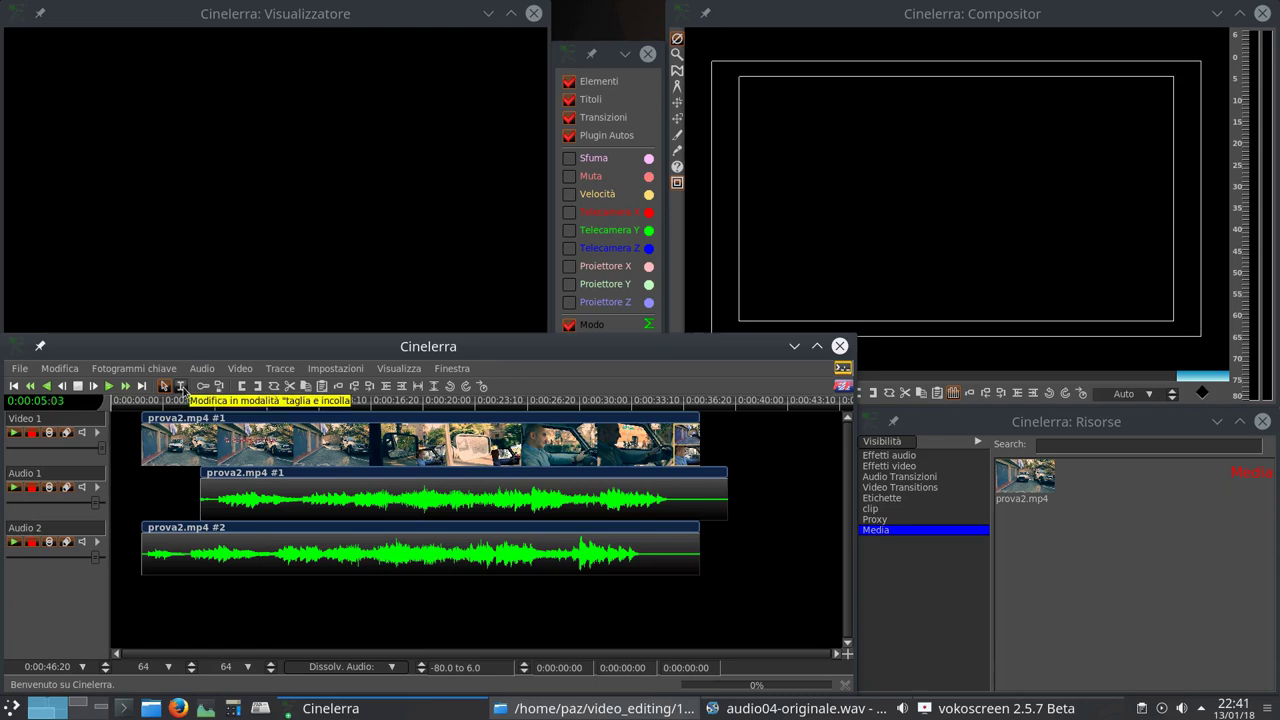
In cut-and-paste editing mode, align the edits in the section from 0:00:01:02 to 0:00:40:14, and clear the selection at about 0:00:25:28.
left_click(181, 387)
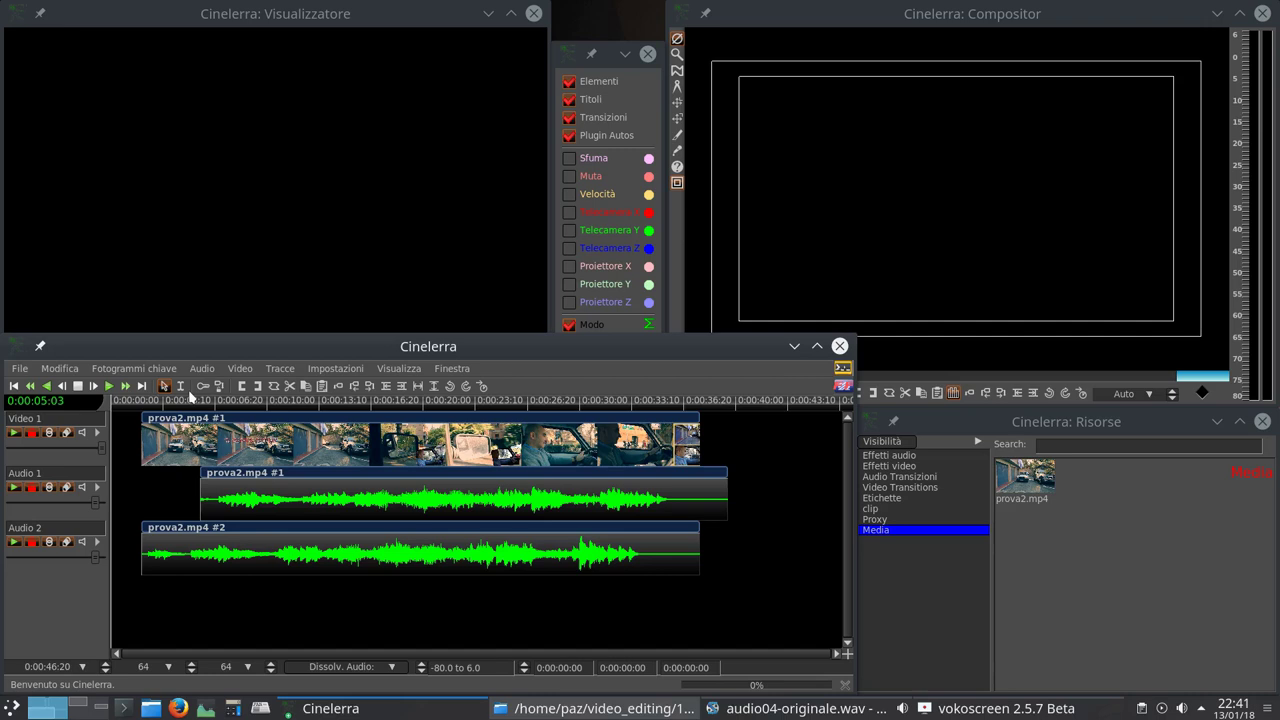
left_click(180, 386)
left_click_drag(127, 500, 743, 519)
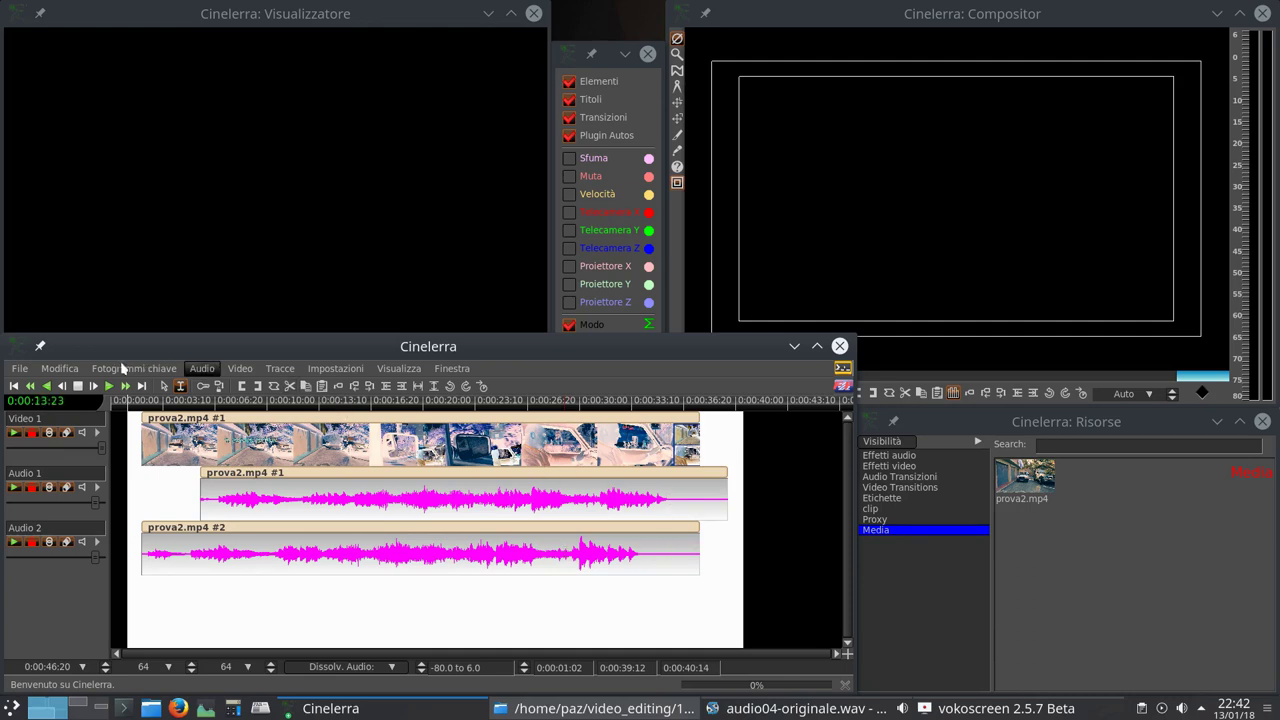
left_click(62, 369)
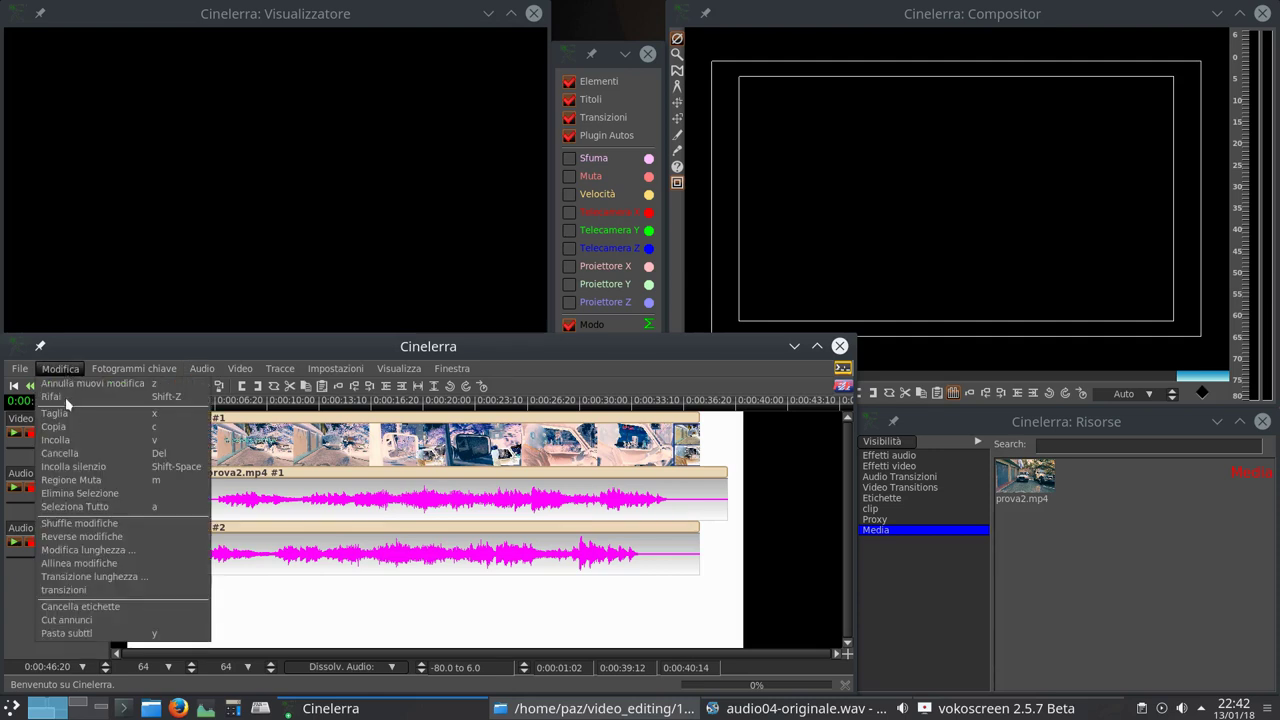
left_click(63, 566)
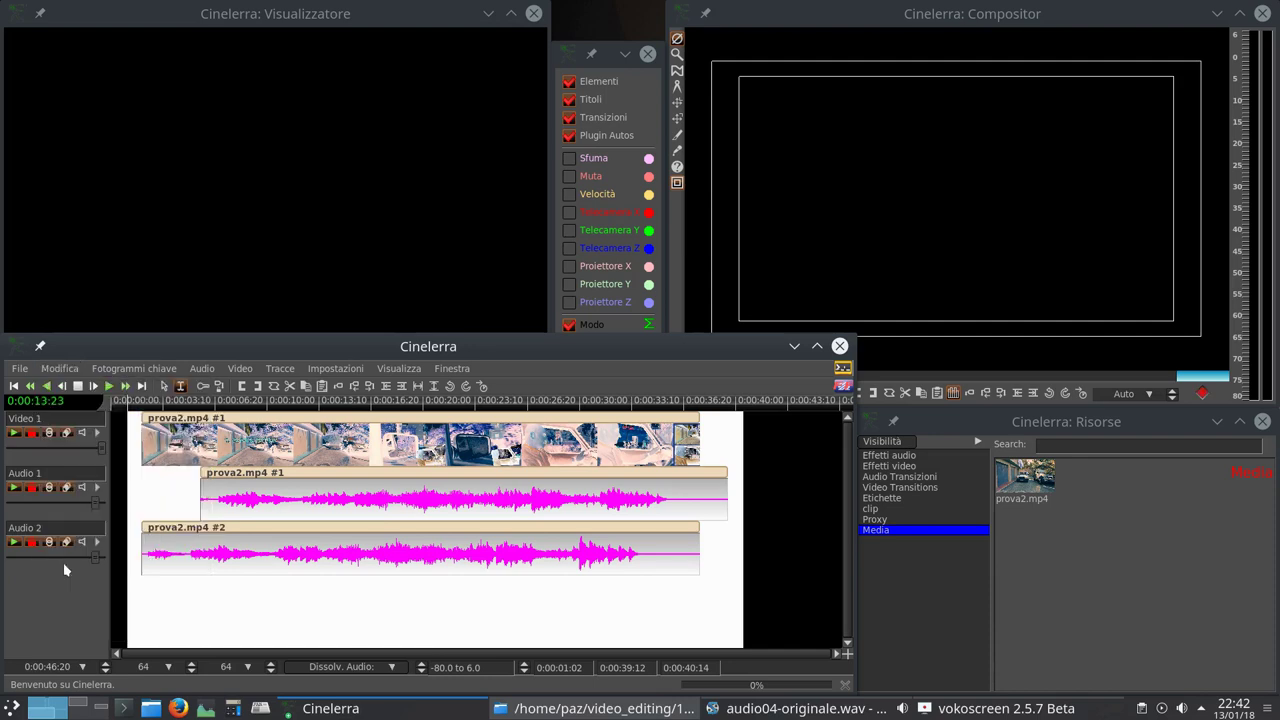
left_click(515, 608)
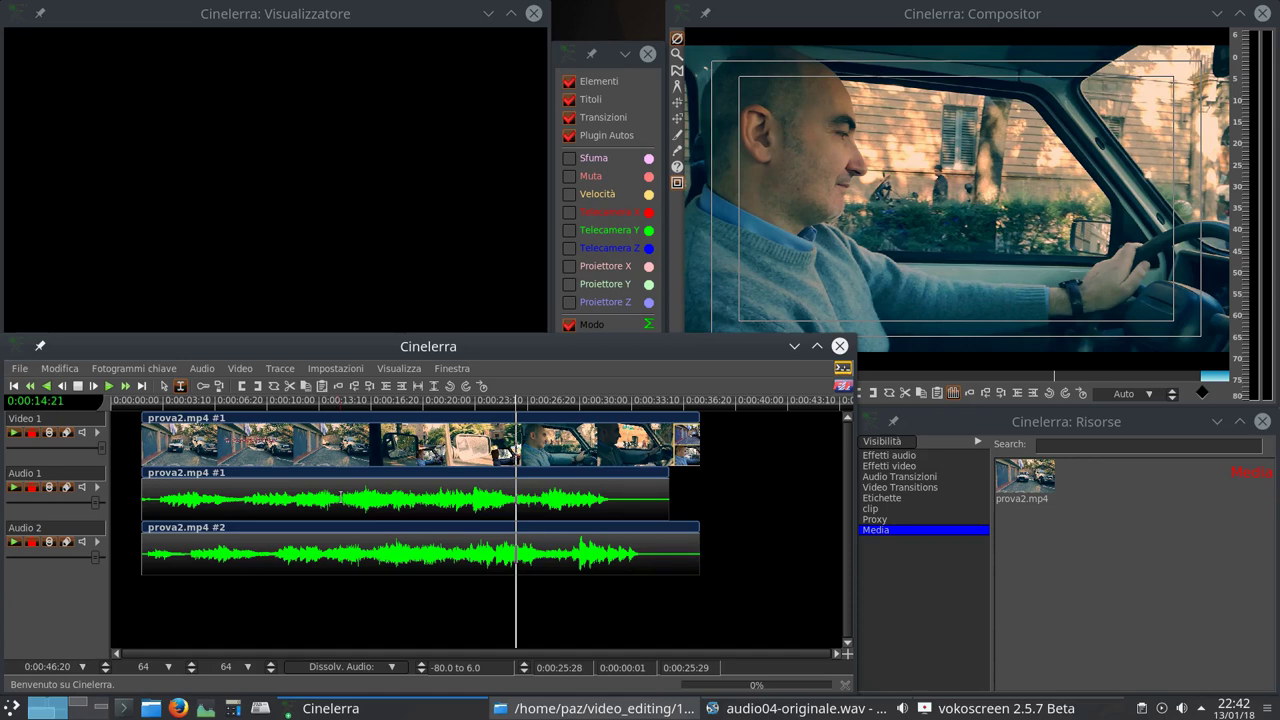
Load VID_20171201_110914.3gp with the insertion mode "Concatena alle tracce esistenti".
key("o")
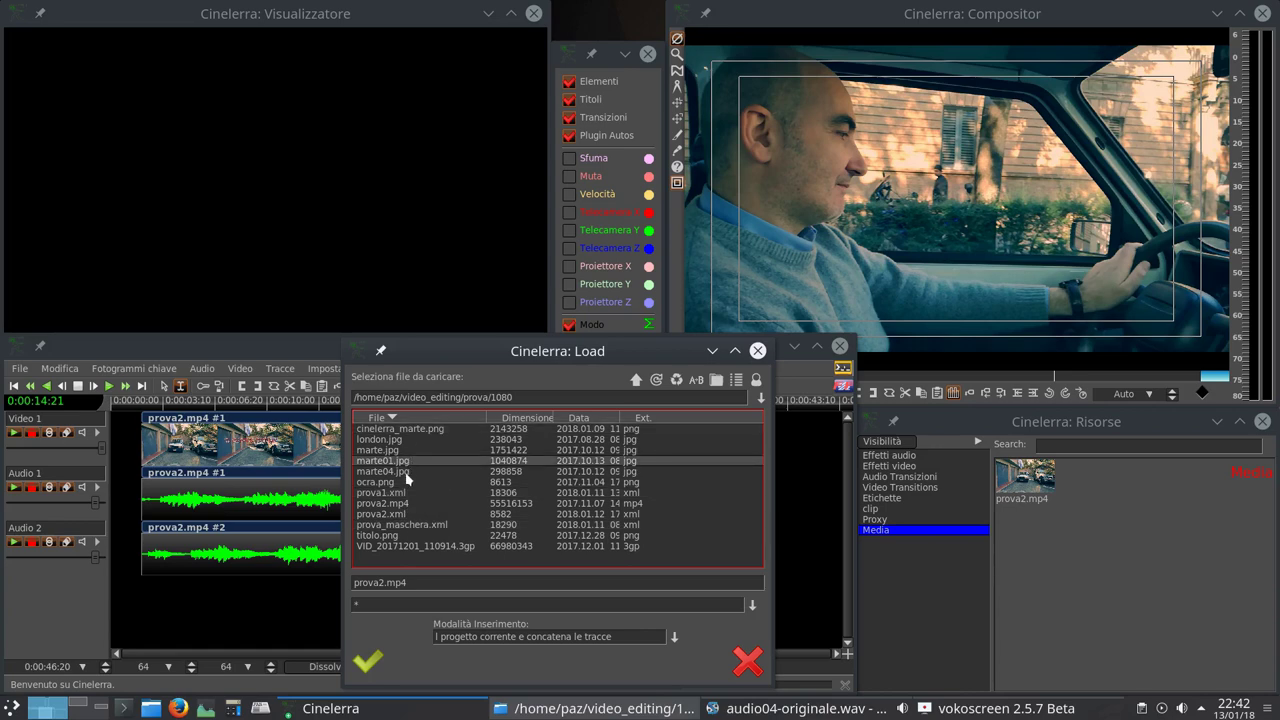
left_click(410, 546)
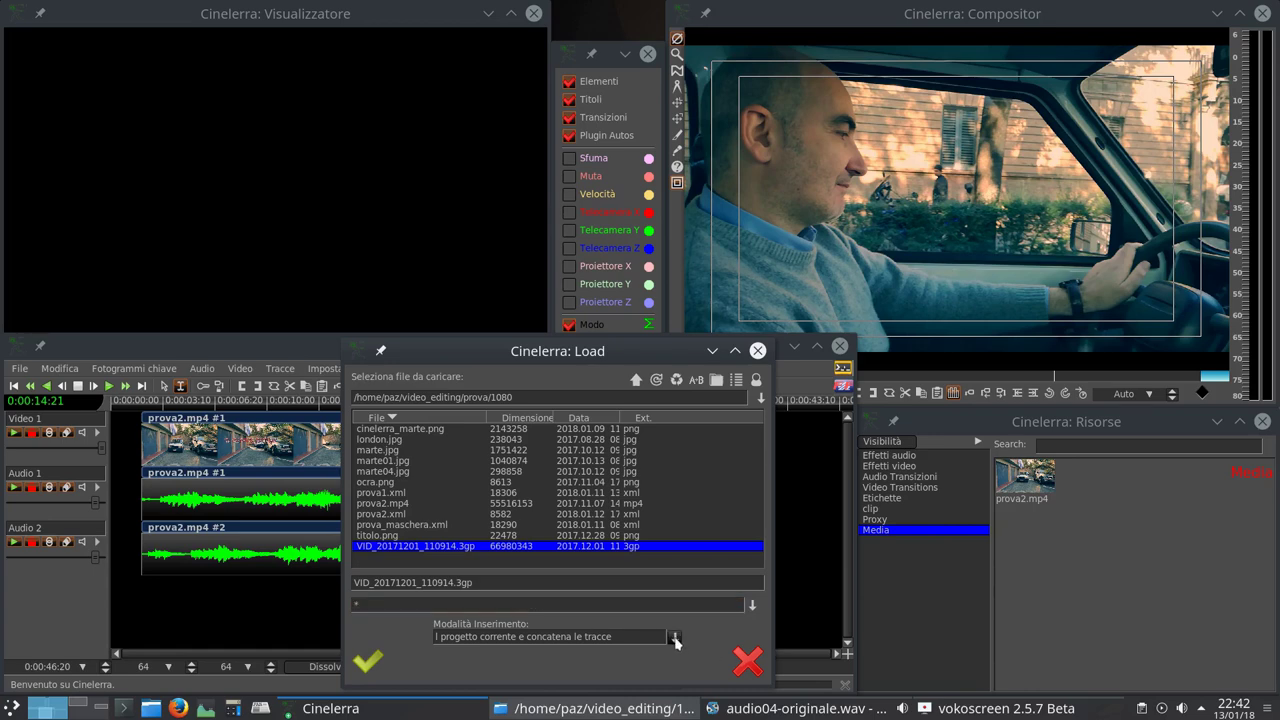
left_click(675, 639)
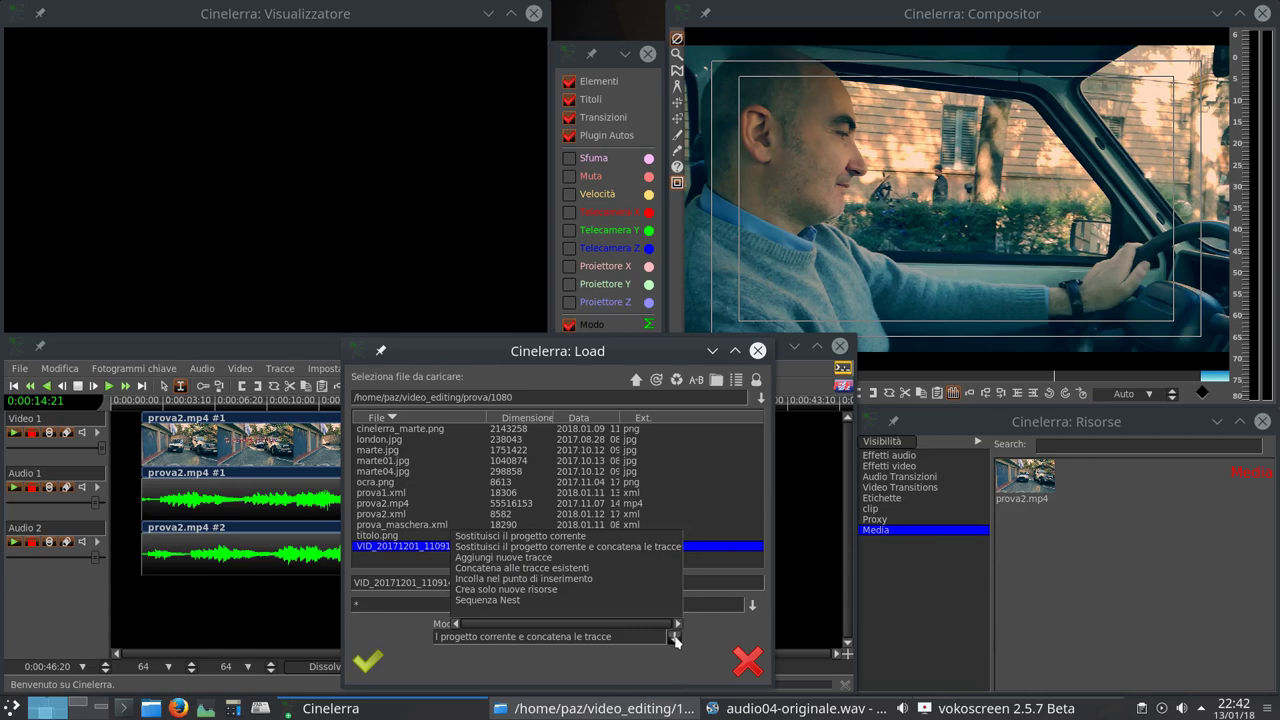
left_click(633, 572)
left_click(368, 661)
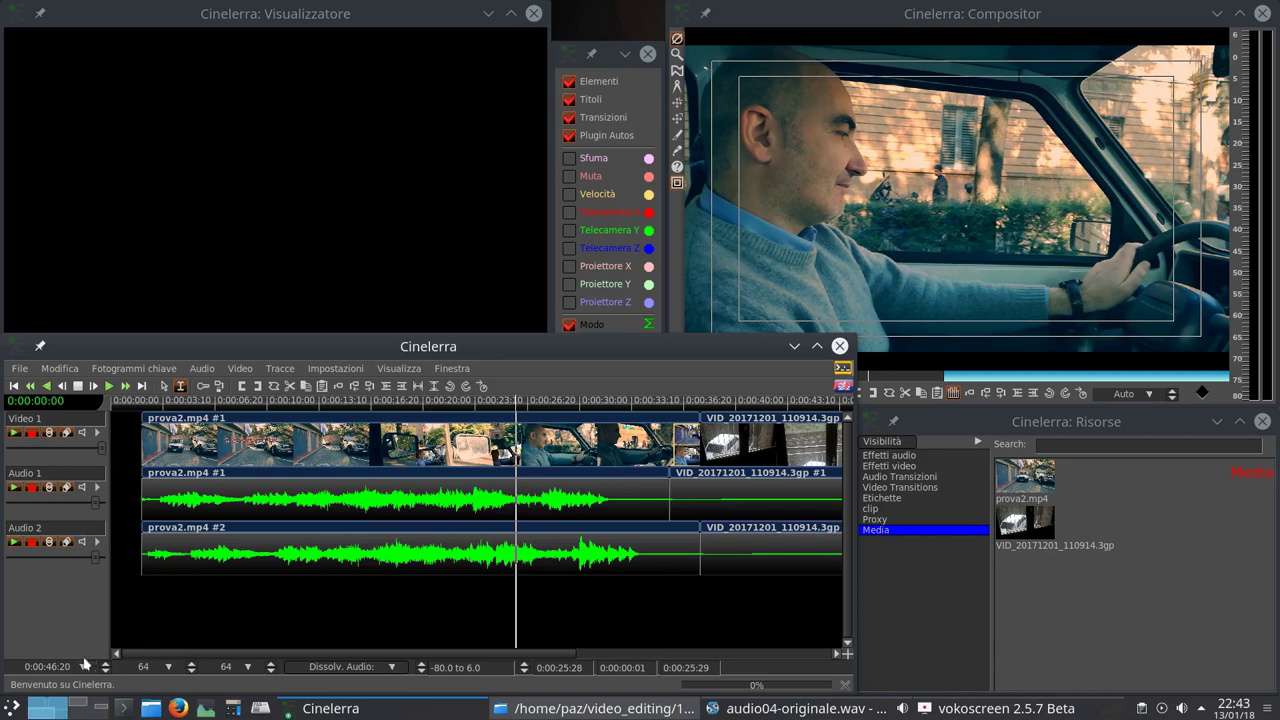
With Video 1 and Audio 1 disarmed, cut the section from 0:01:08:08 to 0:01:16:24 on Audio 2, and rearm both tracks.
scroll(60, 674, "down", 1)
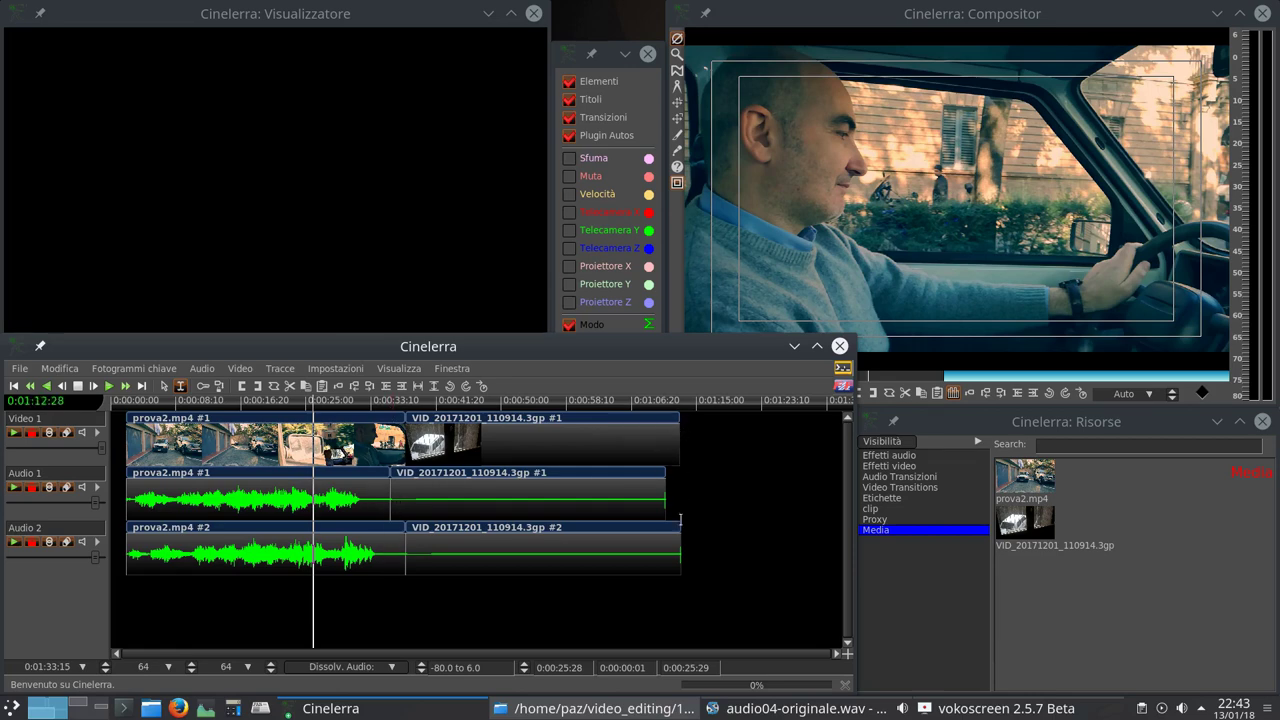
left_click_drag(645, 545, 712, 540)
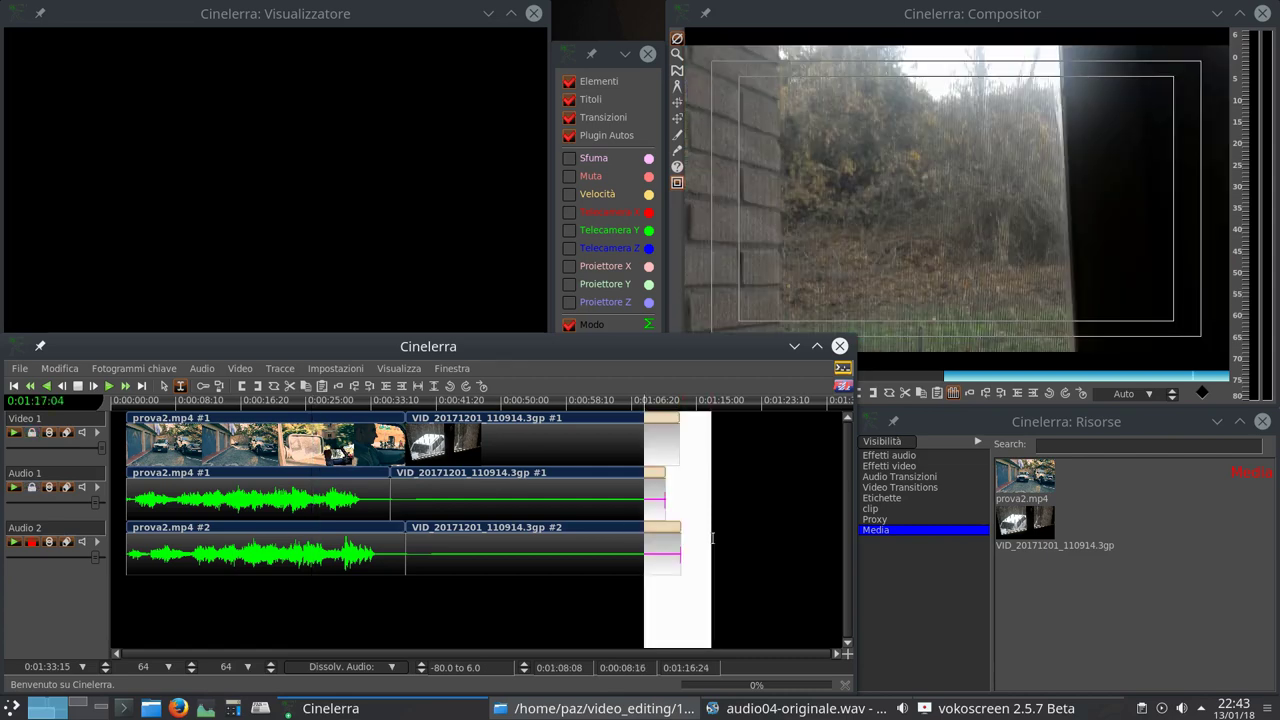
key("x")
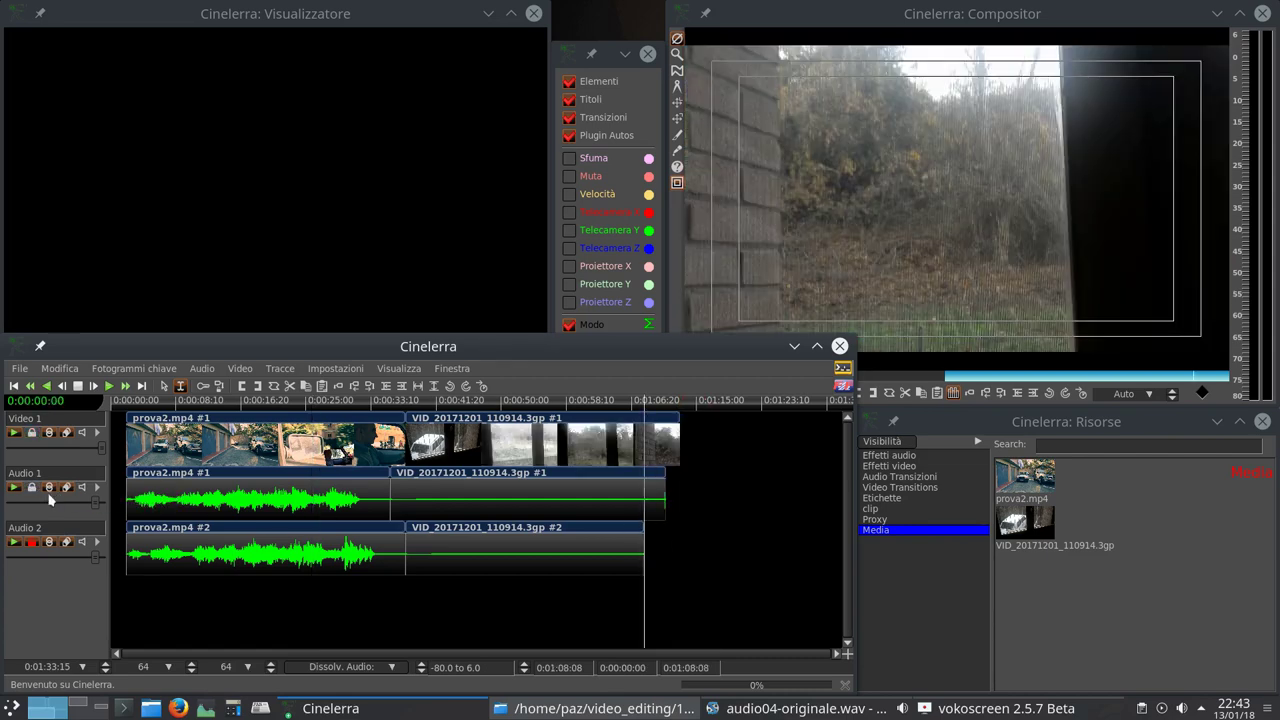
left_click(32, 487)
left_click(31, 433)
Align the edits in the section from 0:00:00:12 to 0:01:19:01, and clear the selection at about 0:01:26:18.
left_click_drag(728, 527, 112, 476)
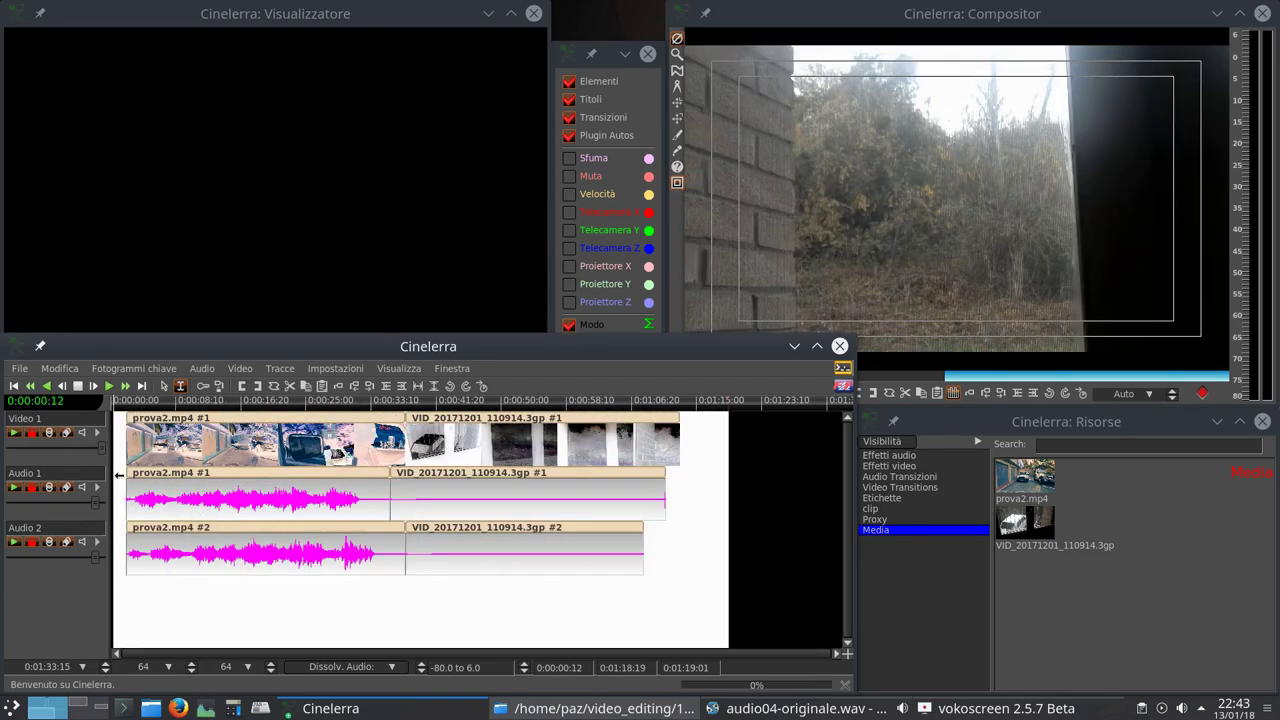
left_click(58, 369)
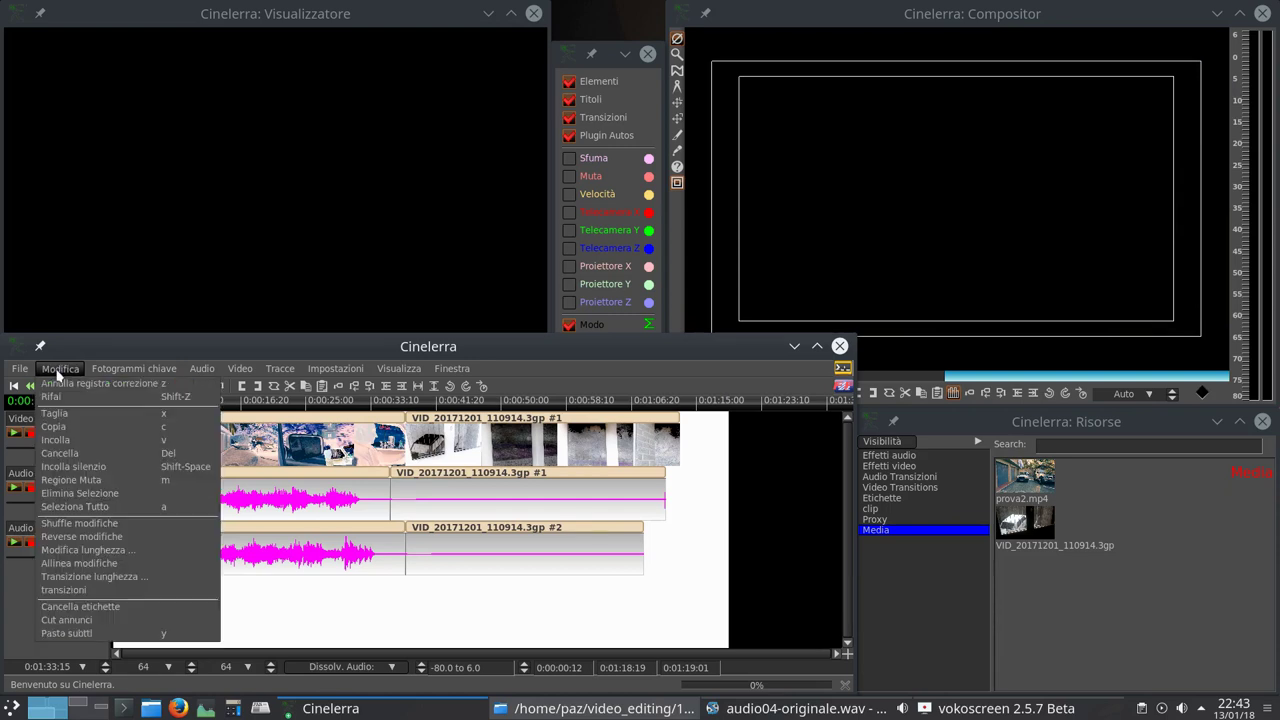
left_click(78, 563)
left_click(787, 596)
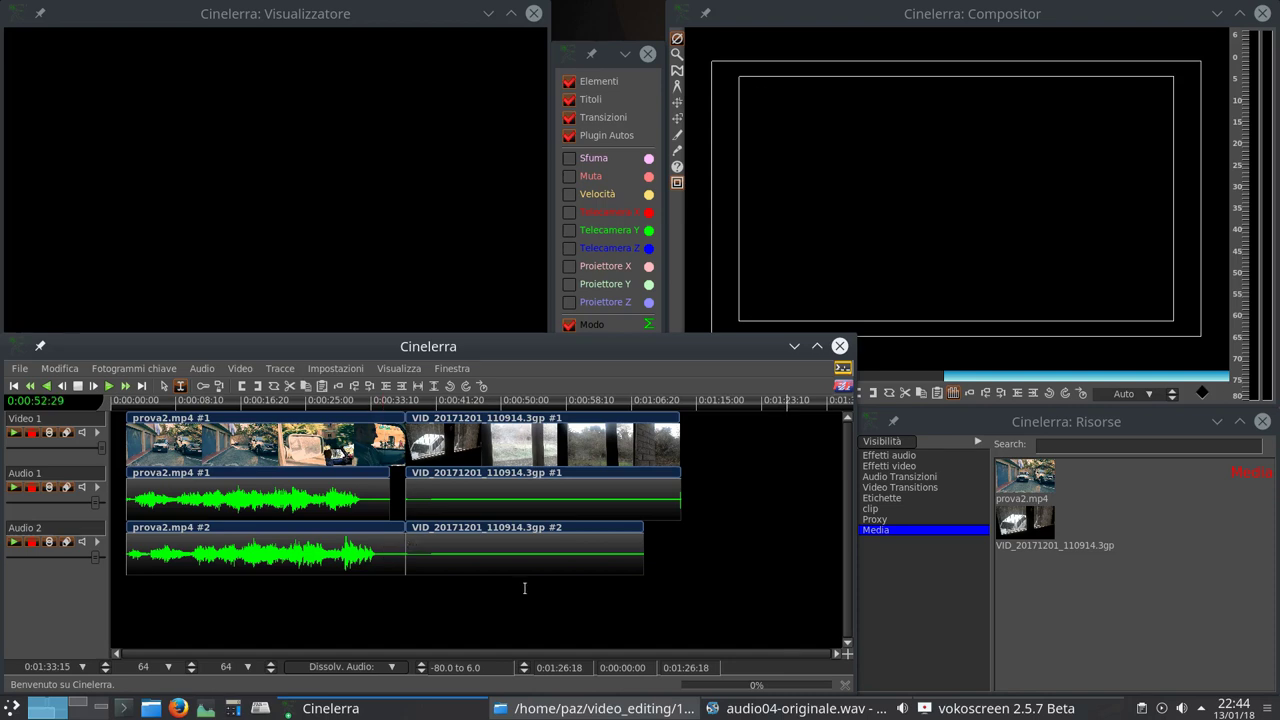
Open the transition length setting, examine its duration in seconds, and close it without applying a change.
left_click(60, 369)
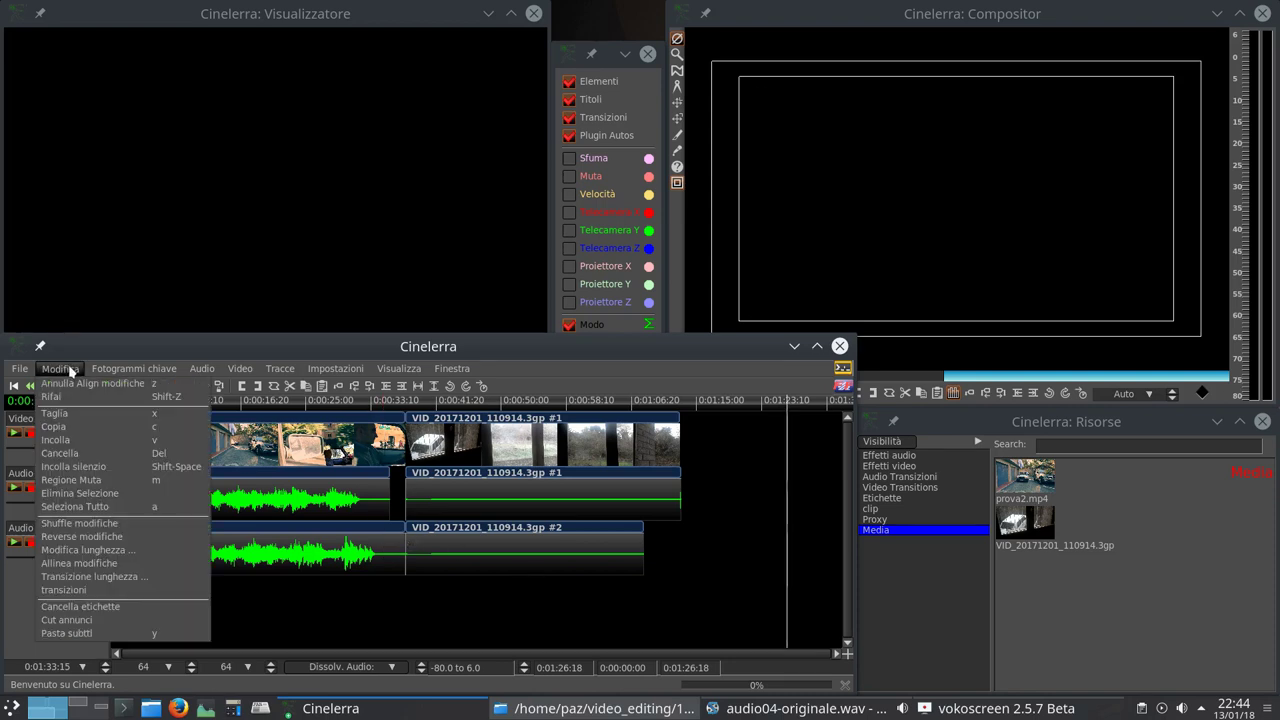
left_click(103, 577)
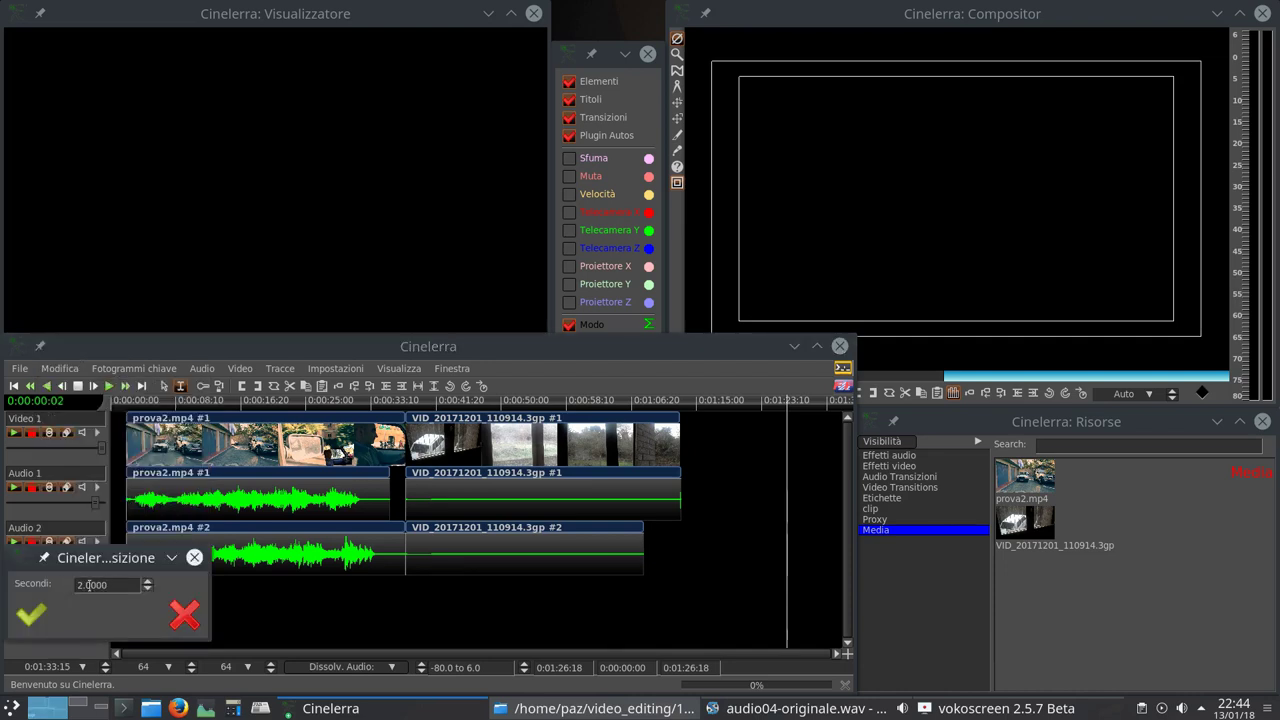
left_click(97, 582)
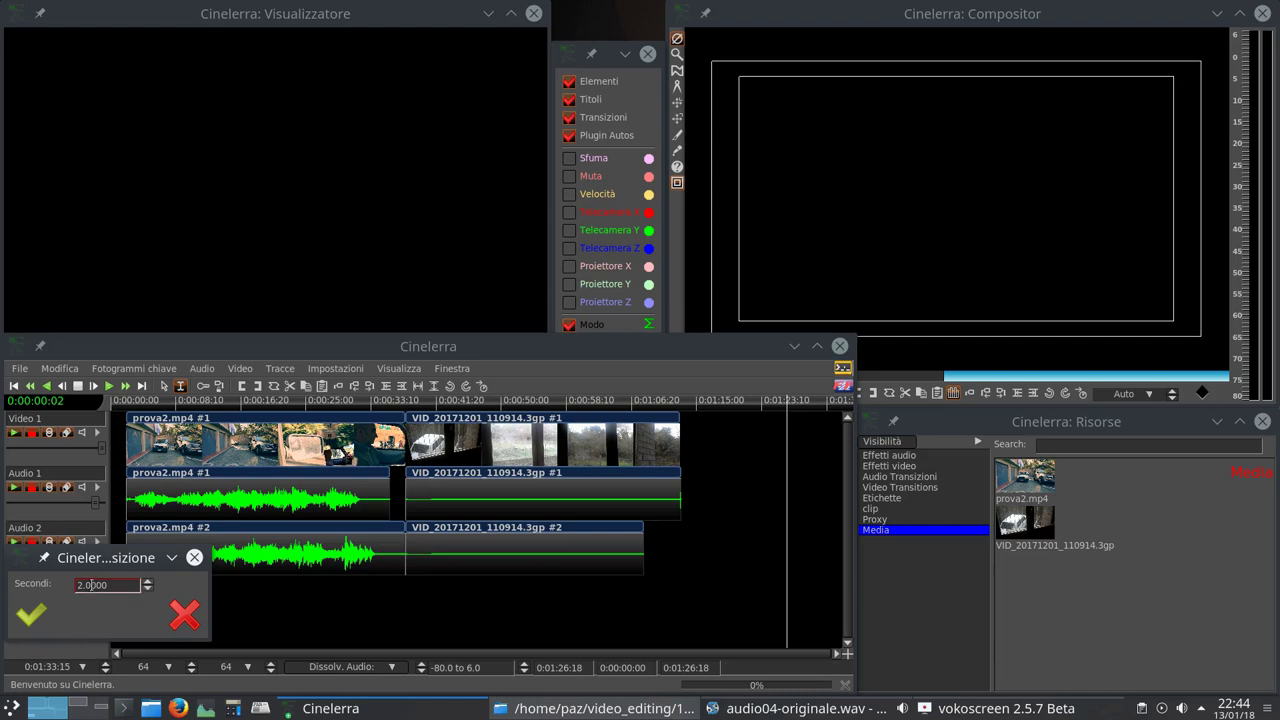
left_click(180, 618)
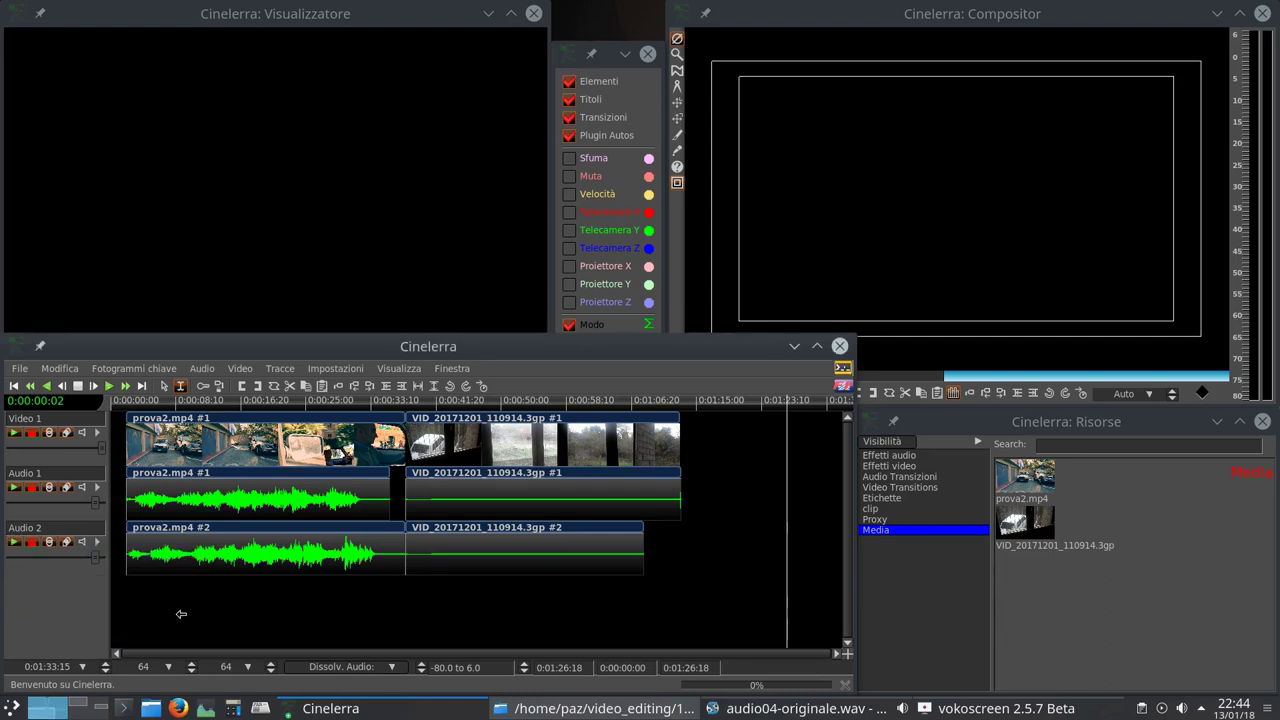
Add the Dissolvenza video transition between prova2.mp4 and VID_20171201_110914.3gp on Video 1.
left_click(900, 480)
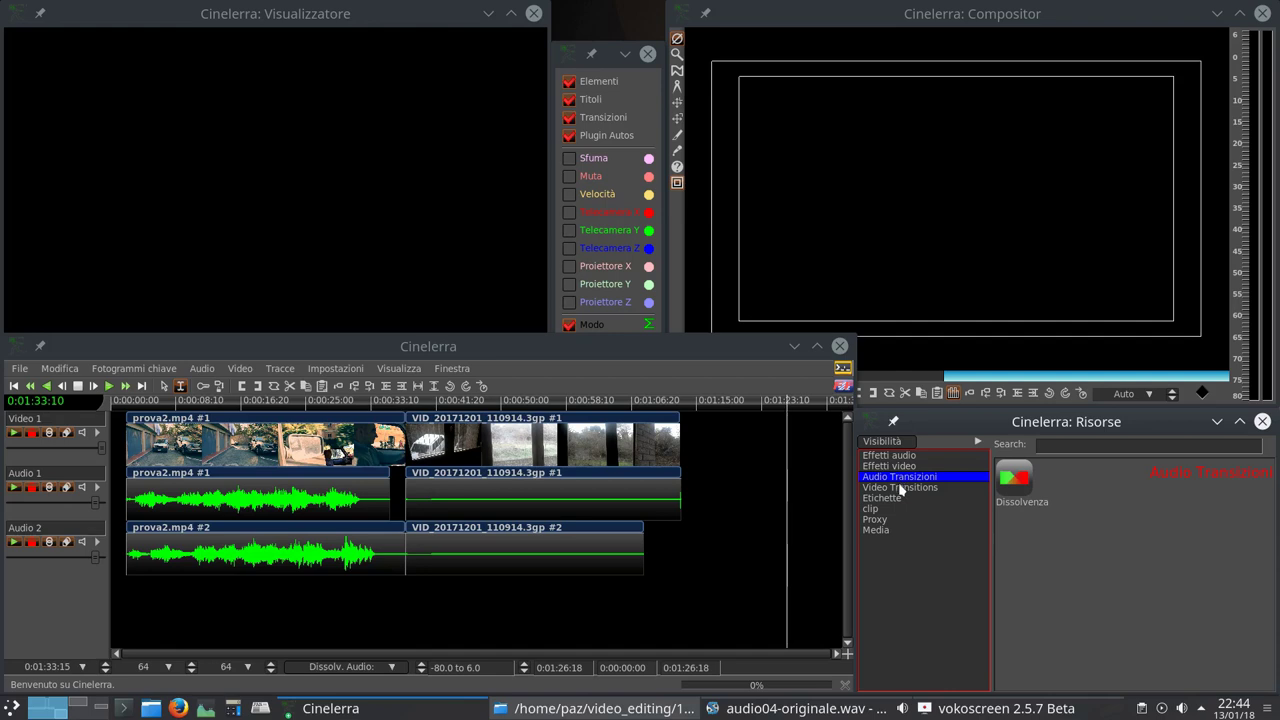
left_click(903, 488)
left_click_drag(1015, 530, 402, 454)
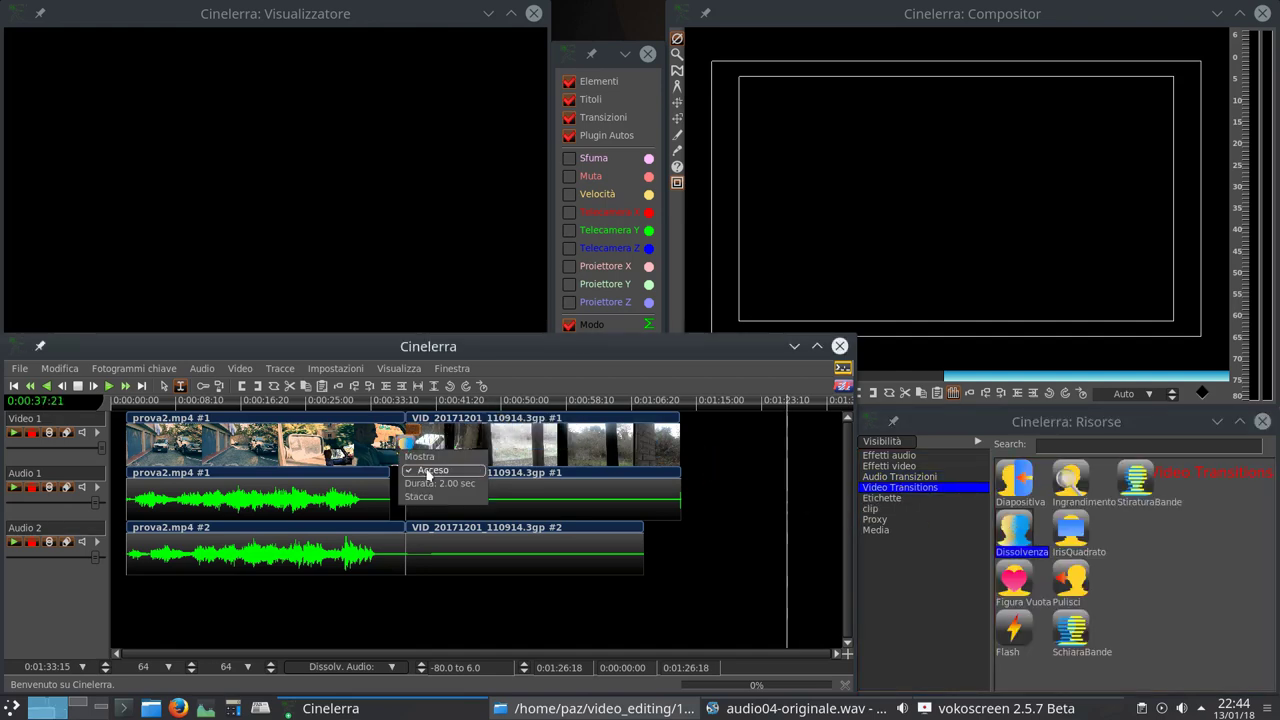
left_click(60, 368)
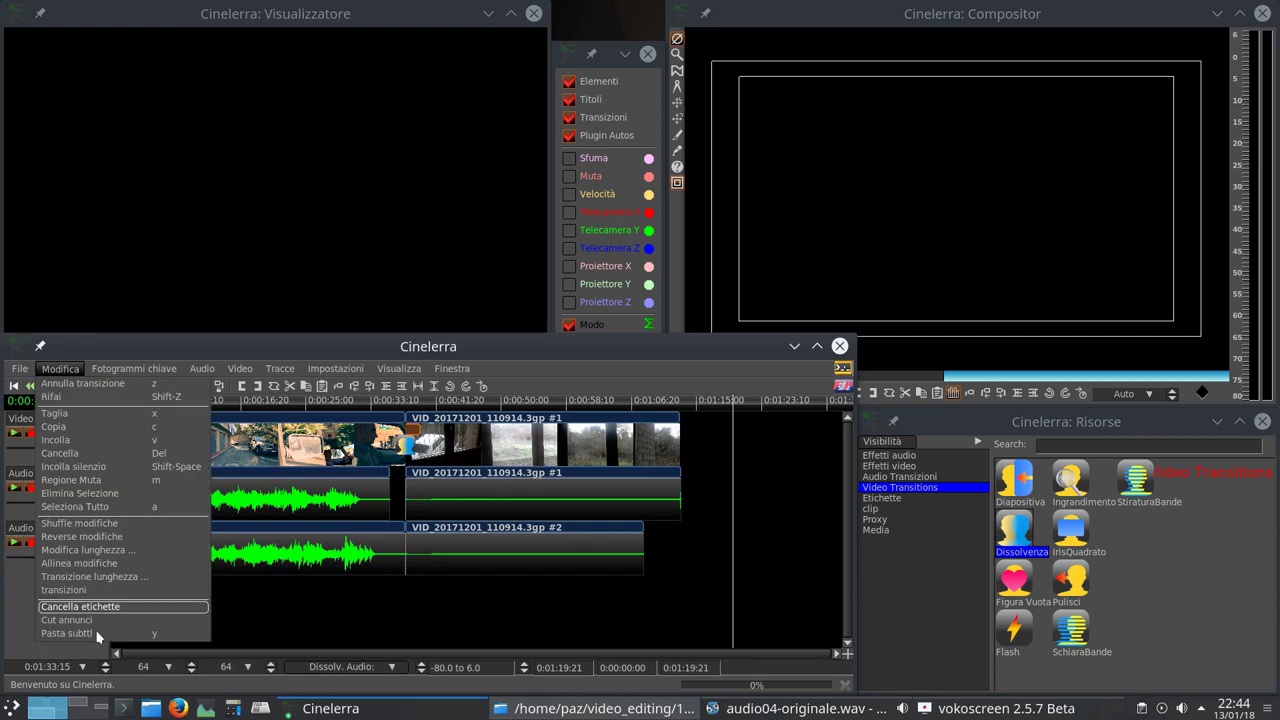
left_click(60, 368)
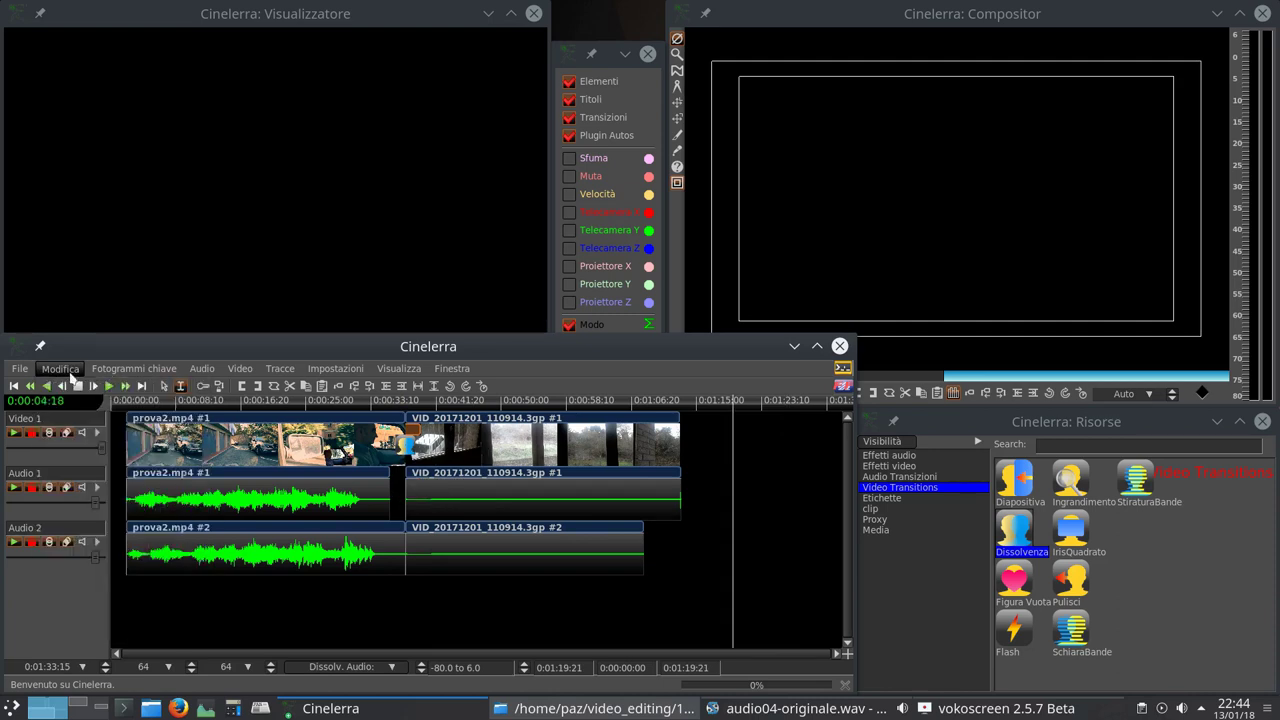
left_click(60, 368)
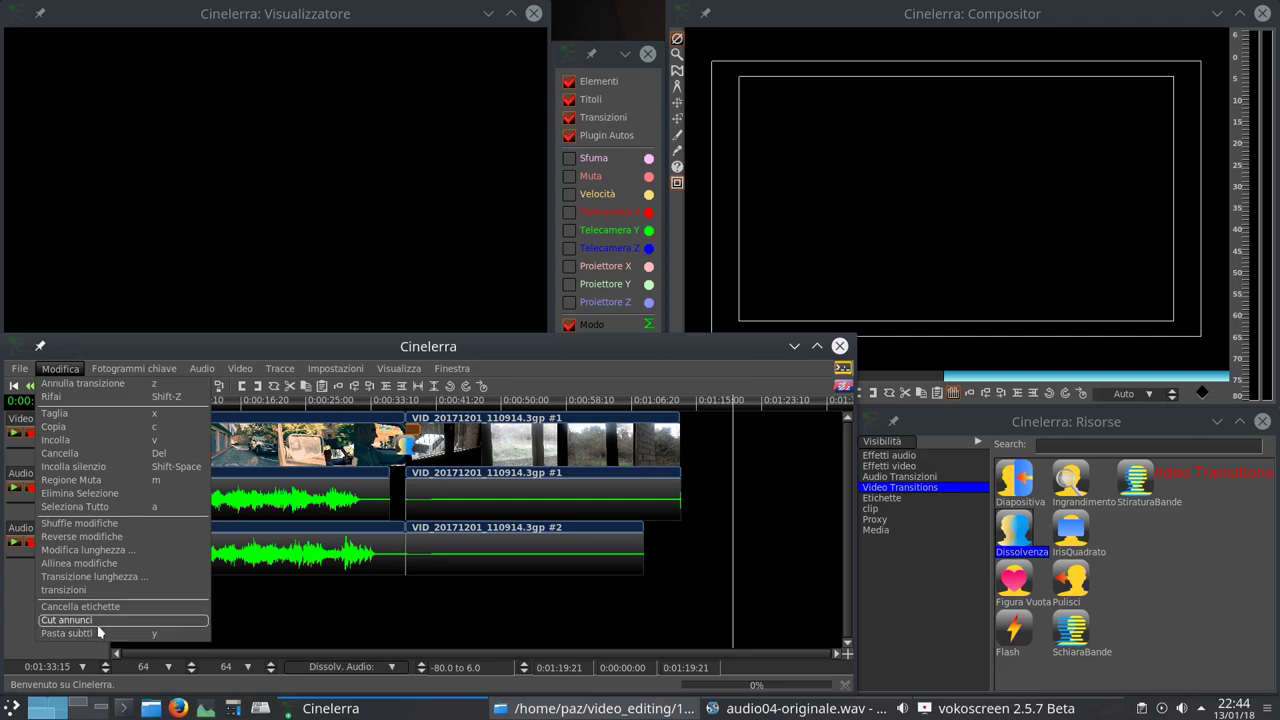
left_click(120, 396)
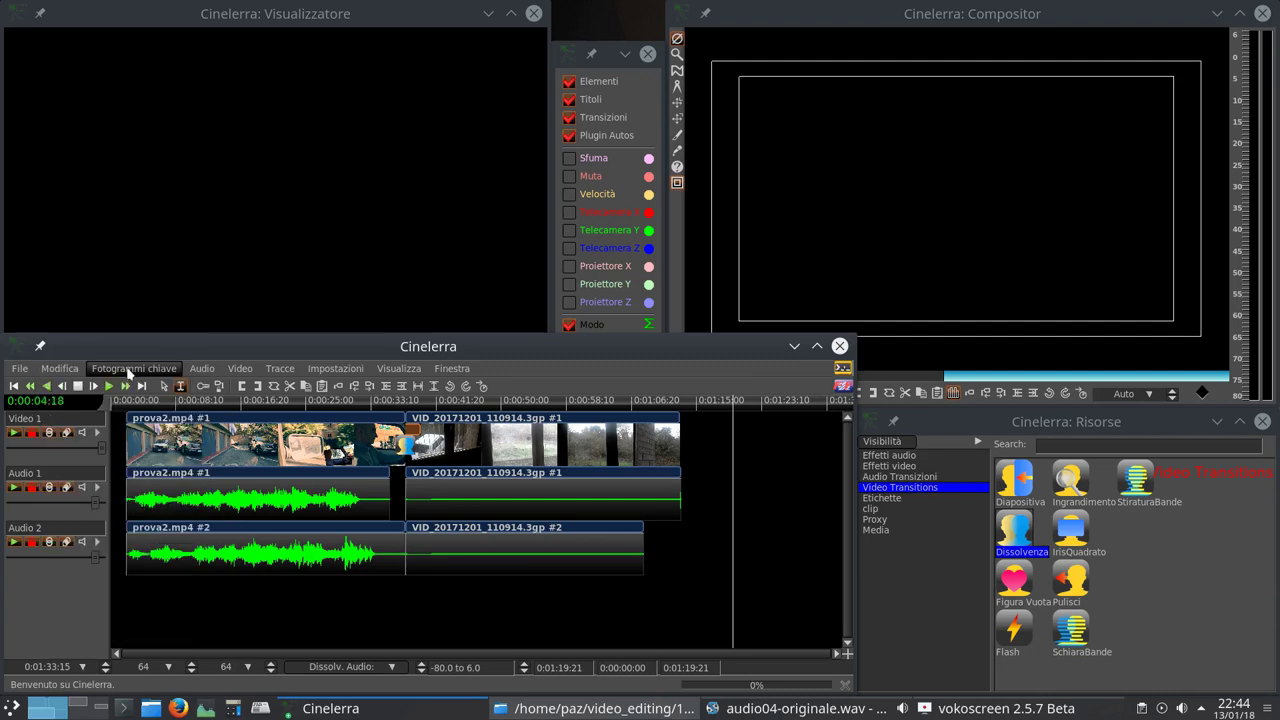
left_click(128, 370)
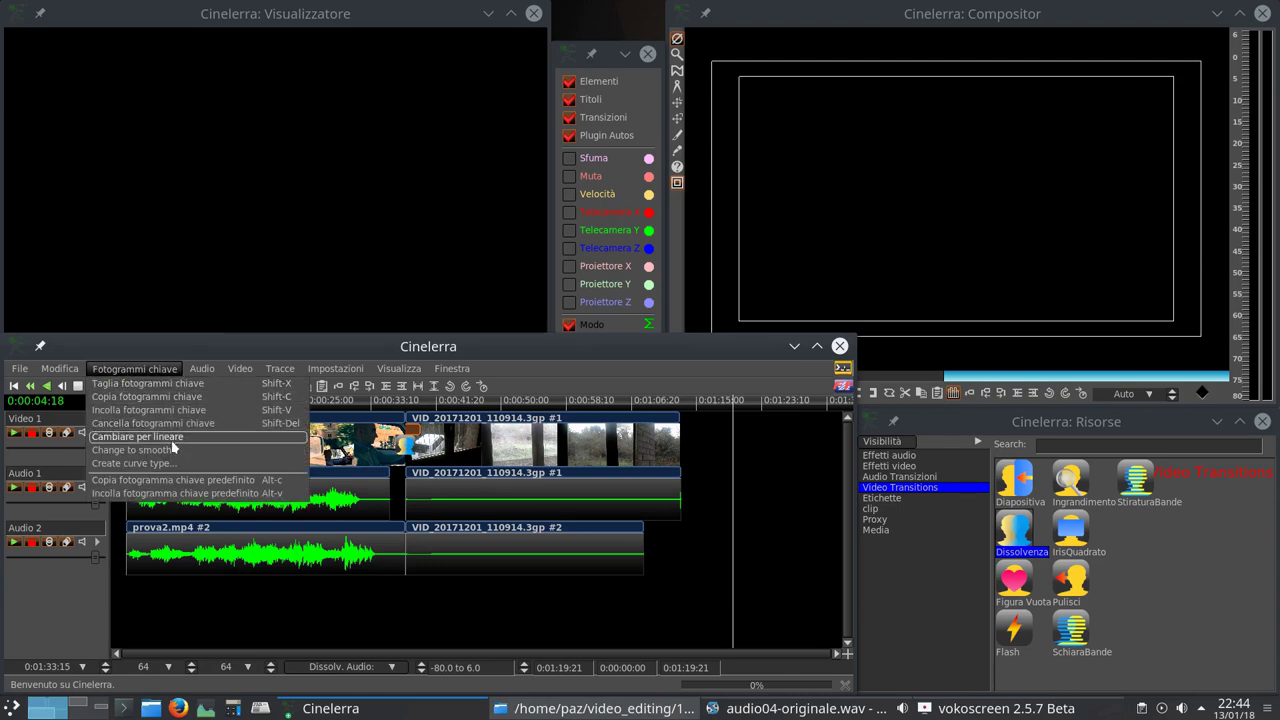
Add a new audio track below Audio 2 and delete it again.
mouse_move(168, 468)
left_click(200, 374)
left_click(202, 374)
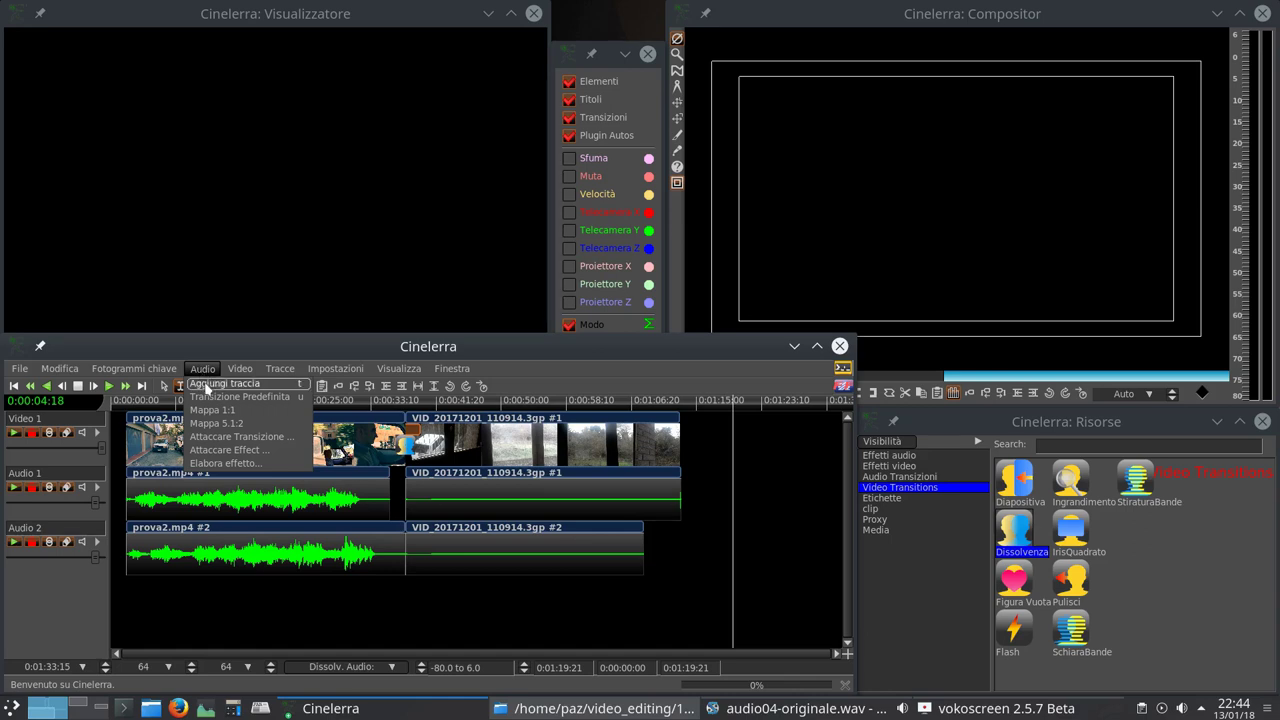
left_click(207, 388)
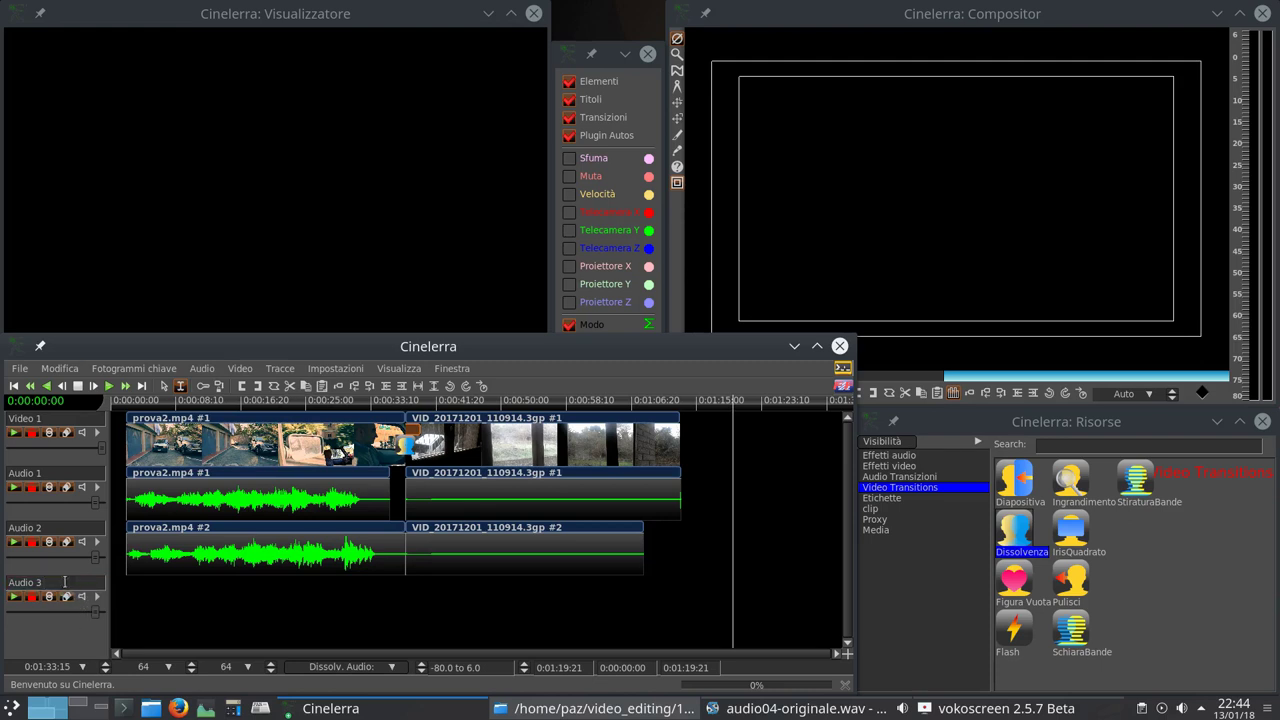
right_click(140, 600)
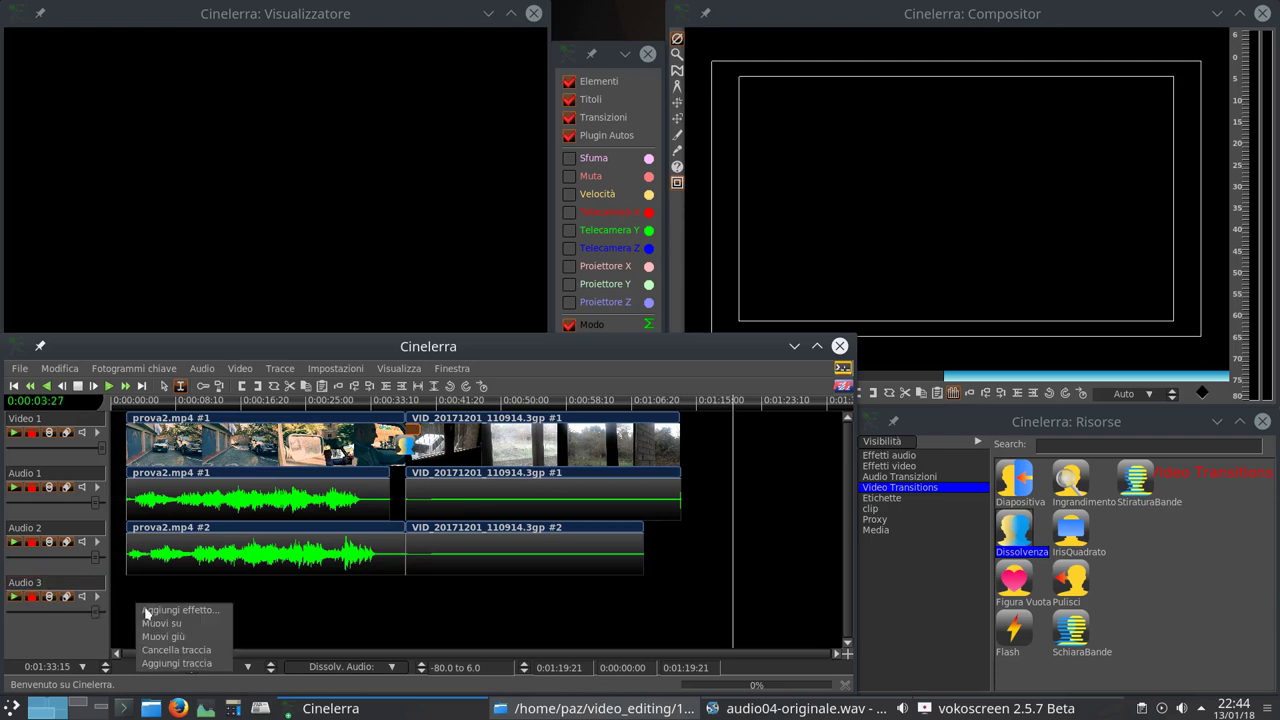
left_click(166, 650)
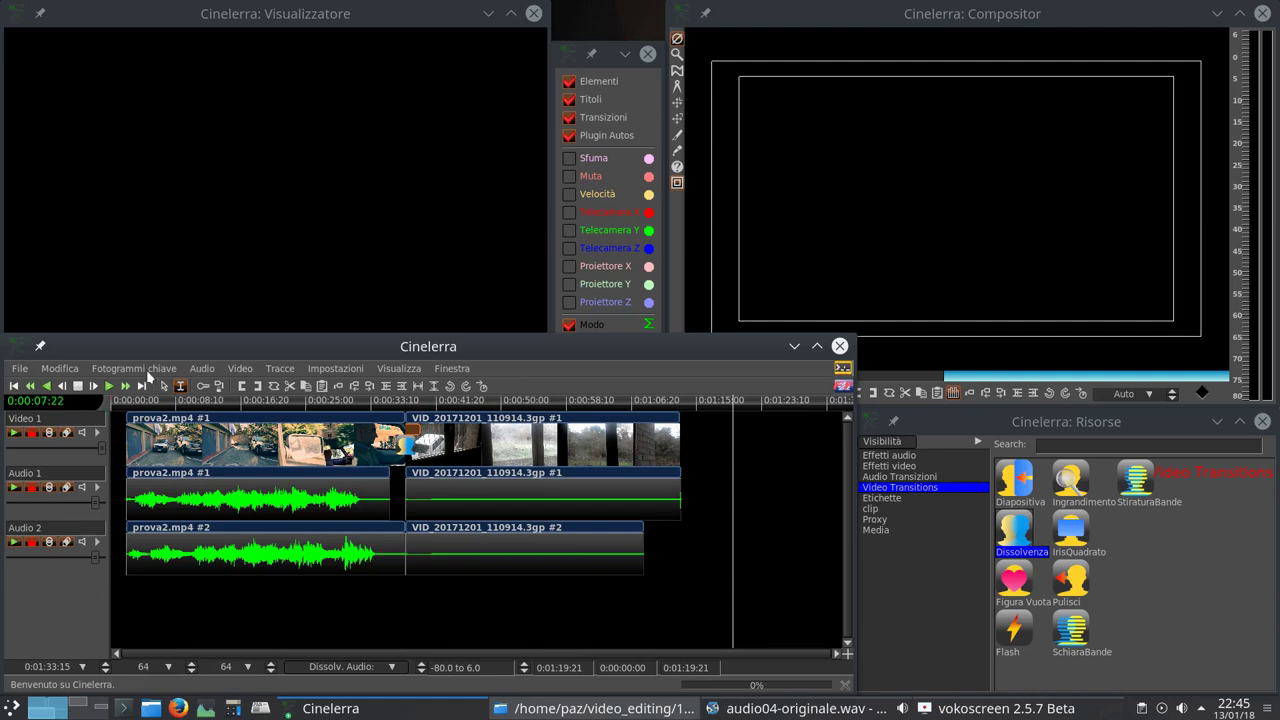
Try to apply the default transition to the audio tracks, and place the insertion point at 0:00:36:11.
left_click(203, 370)
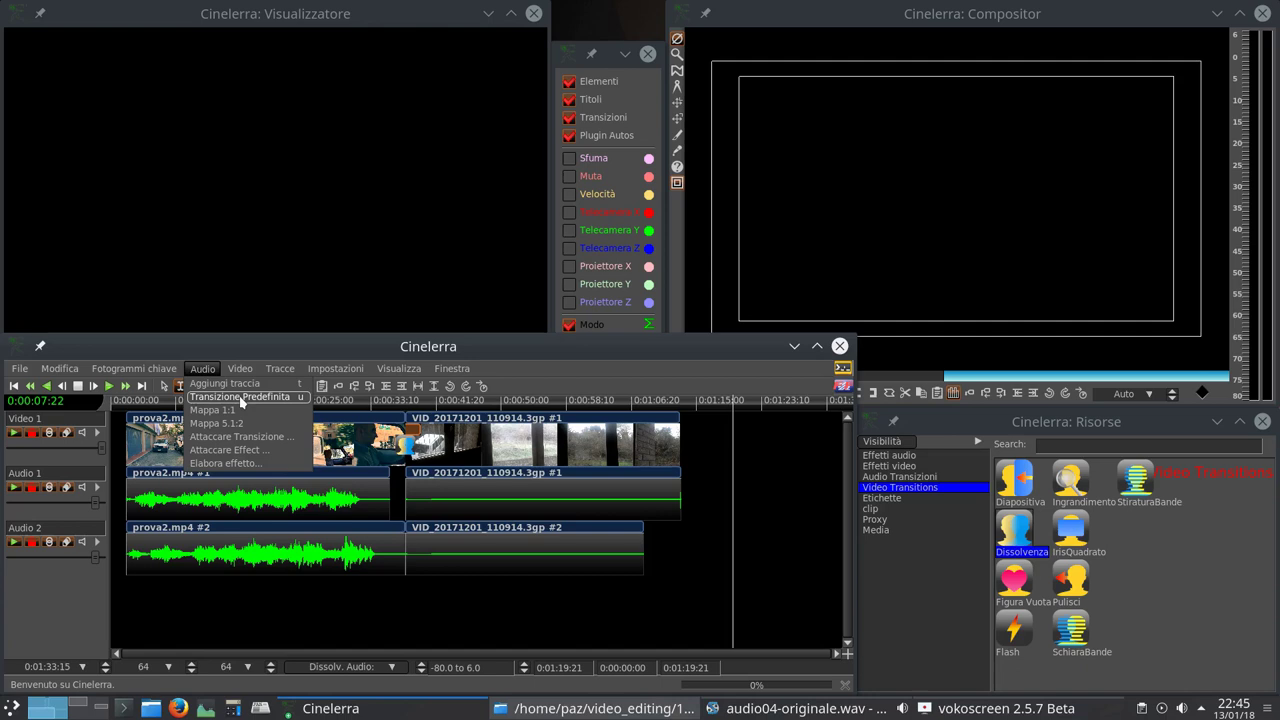
left_click(241, 398)
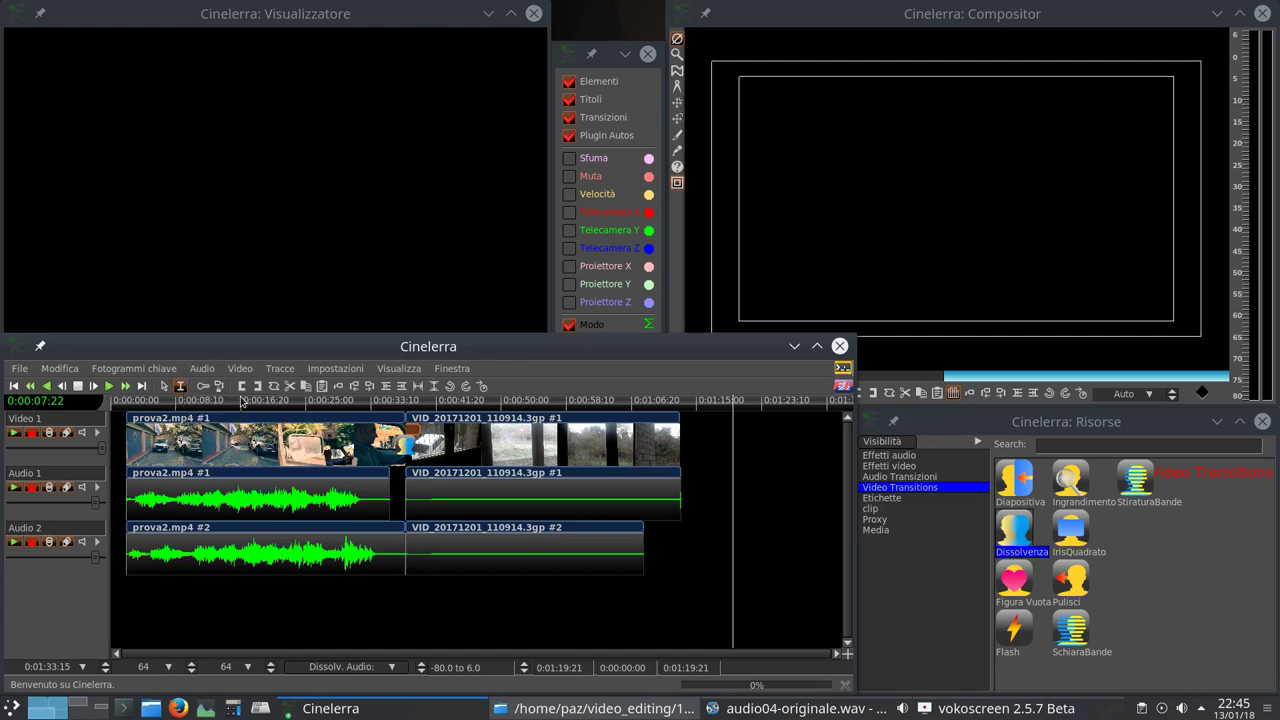
left_click(395, 555)
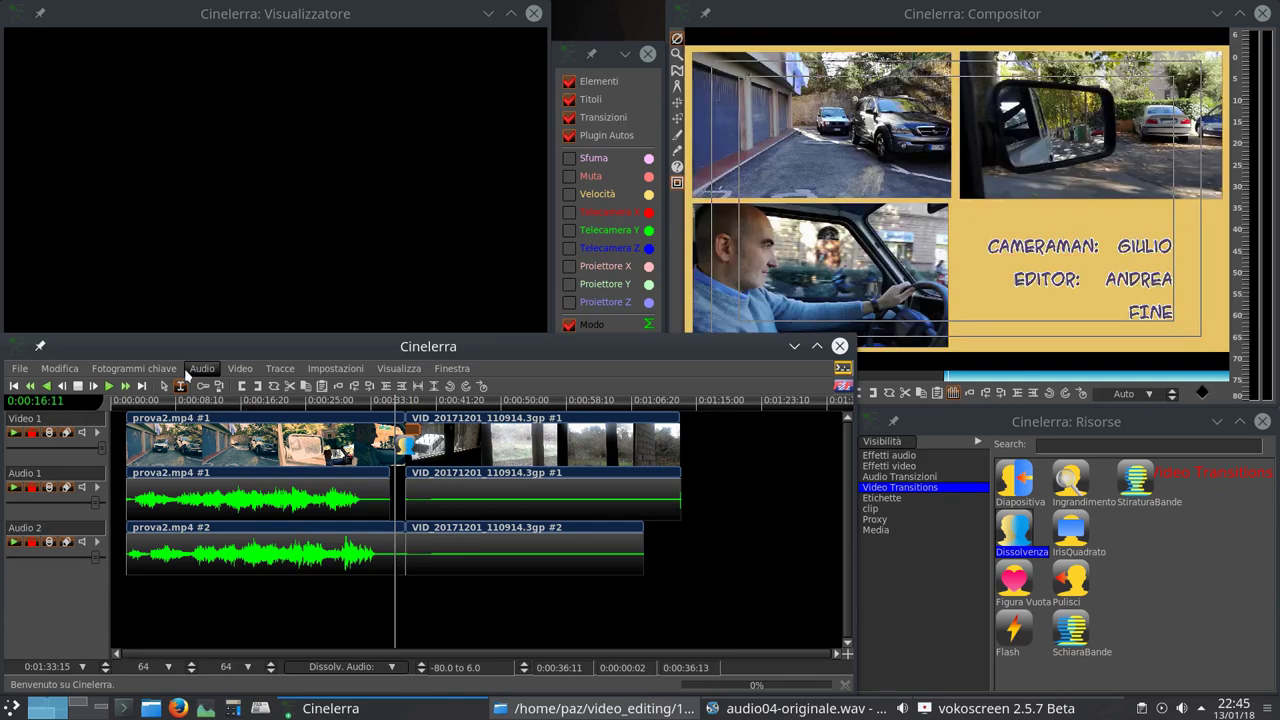
Examine the audio transitions available for attaching, and dismiss the list without attaching one.
left_click(204, 369)
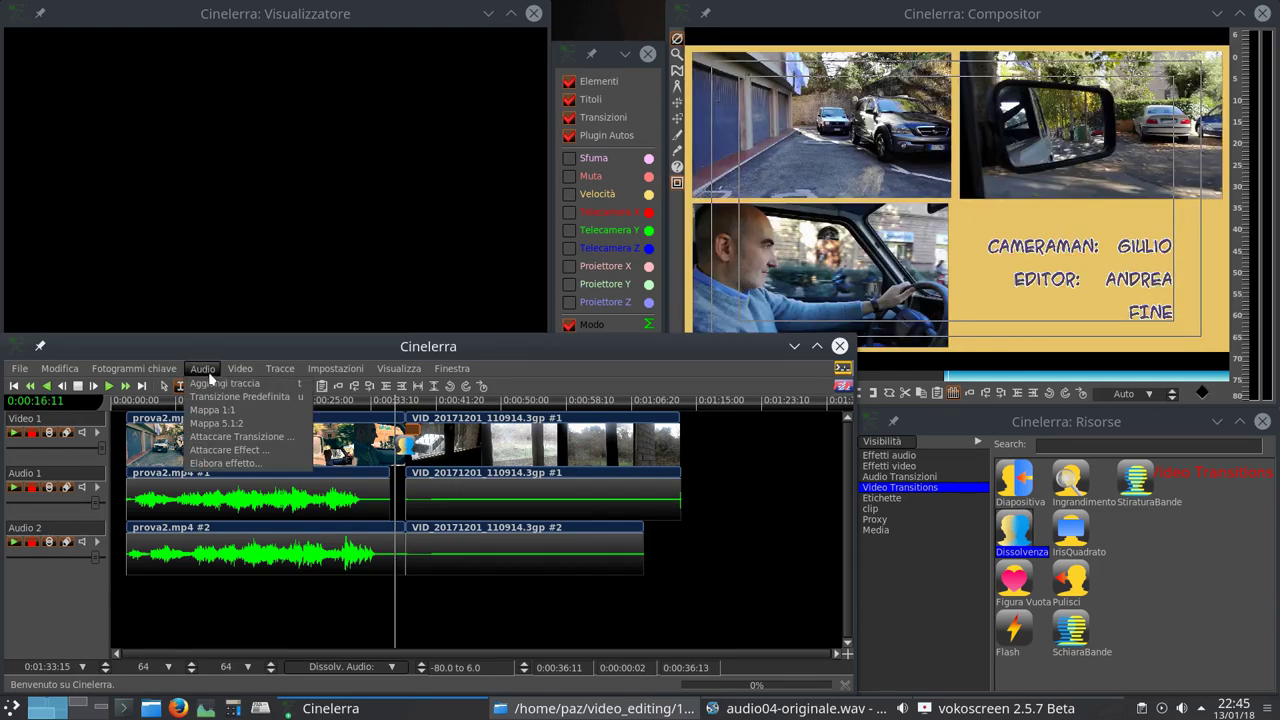
left_click(240, 441)
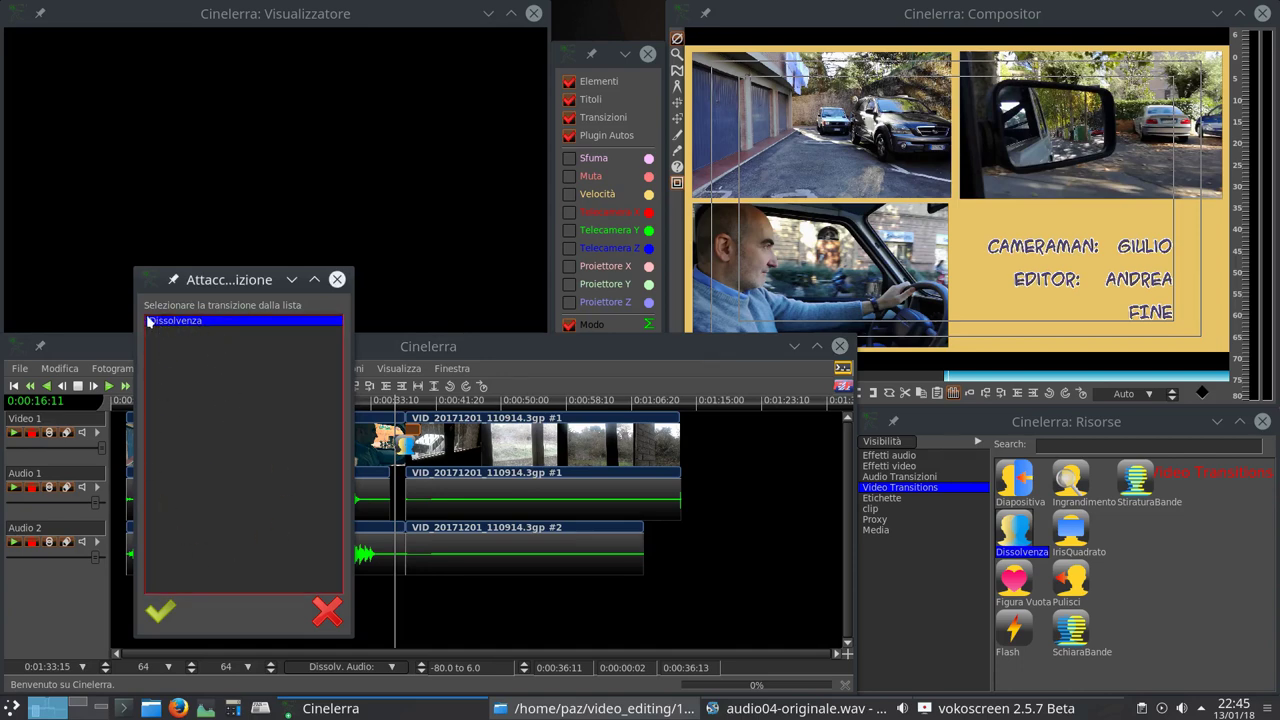
left_click(327, 612)
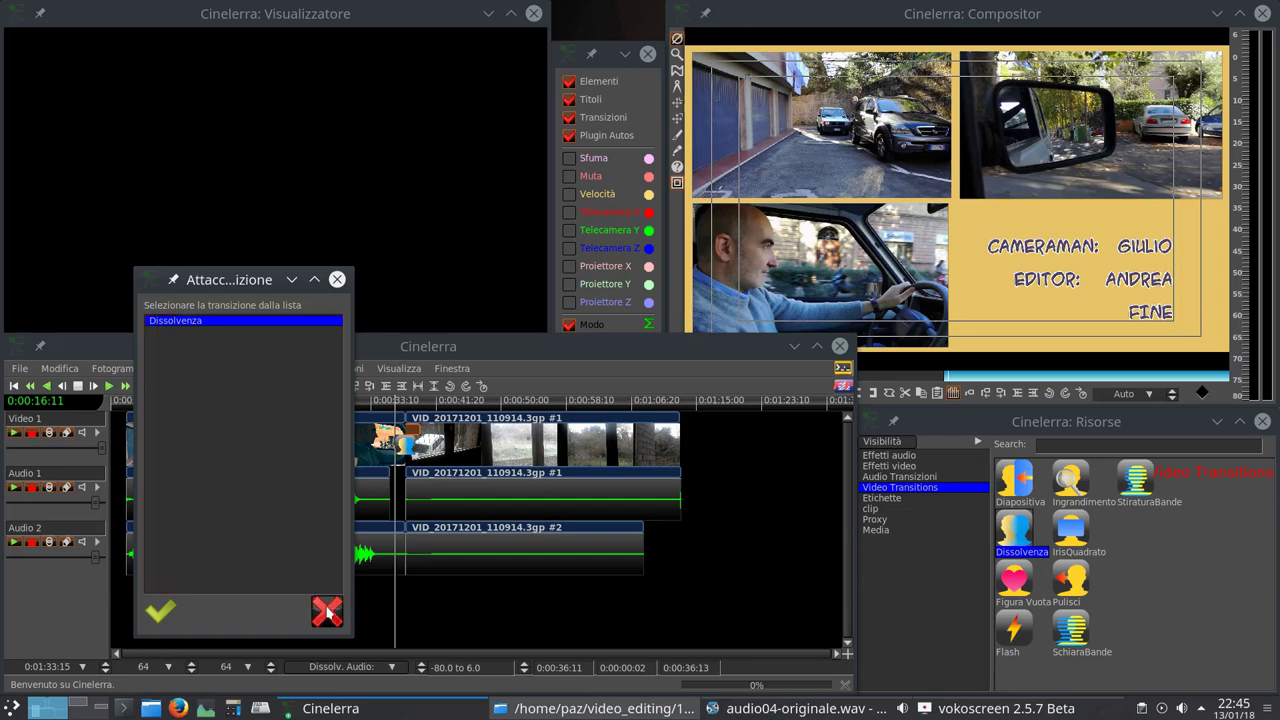
Browse the audio effect plugins available for attaching, and cancel without adding an effect.
left_click(202, 370)
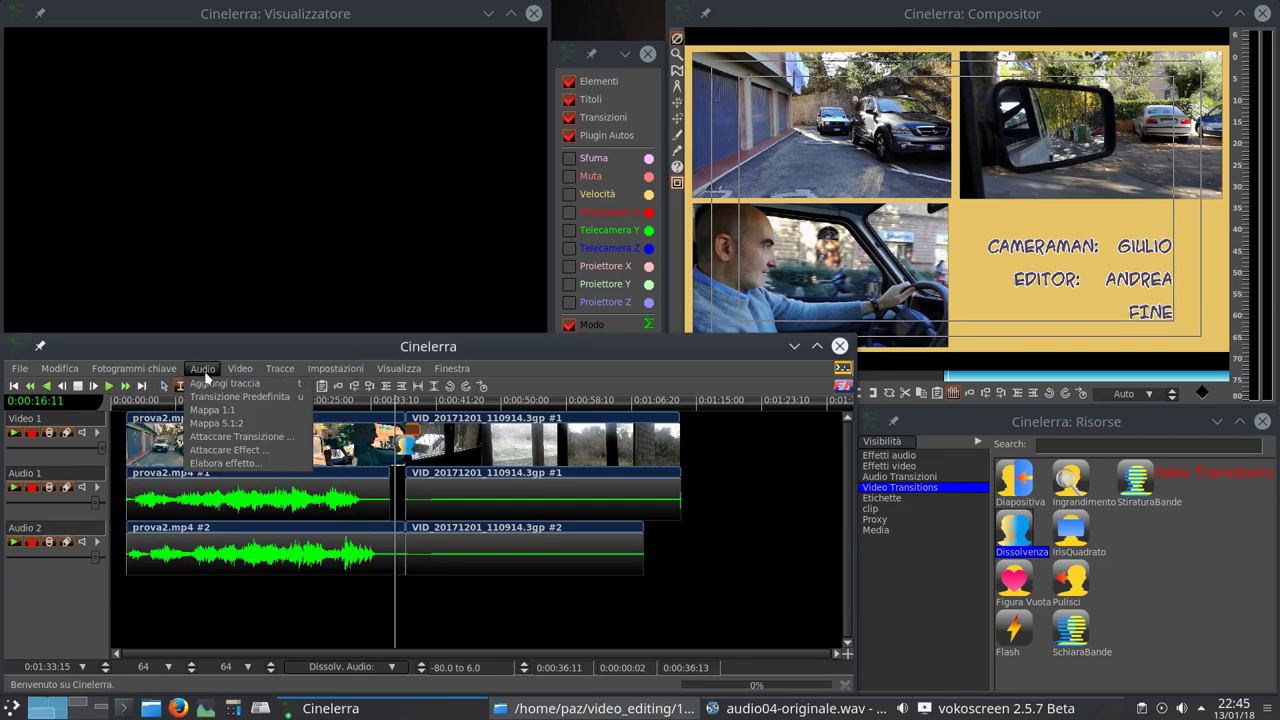
left_click(228, 450)
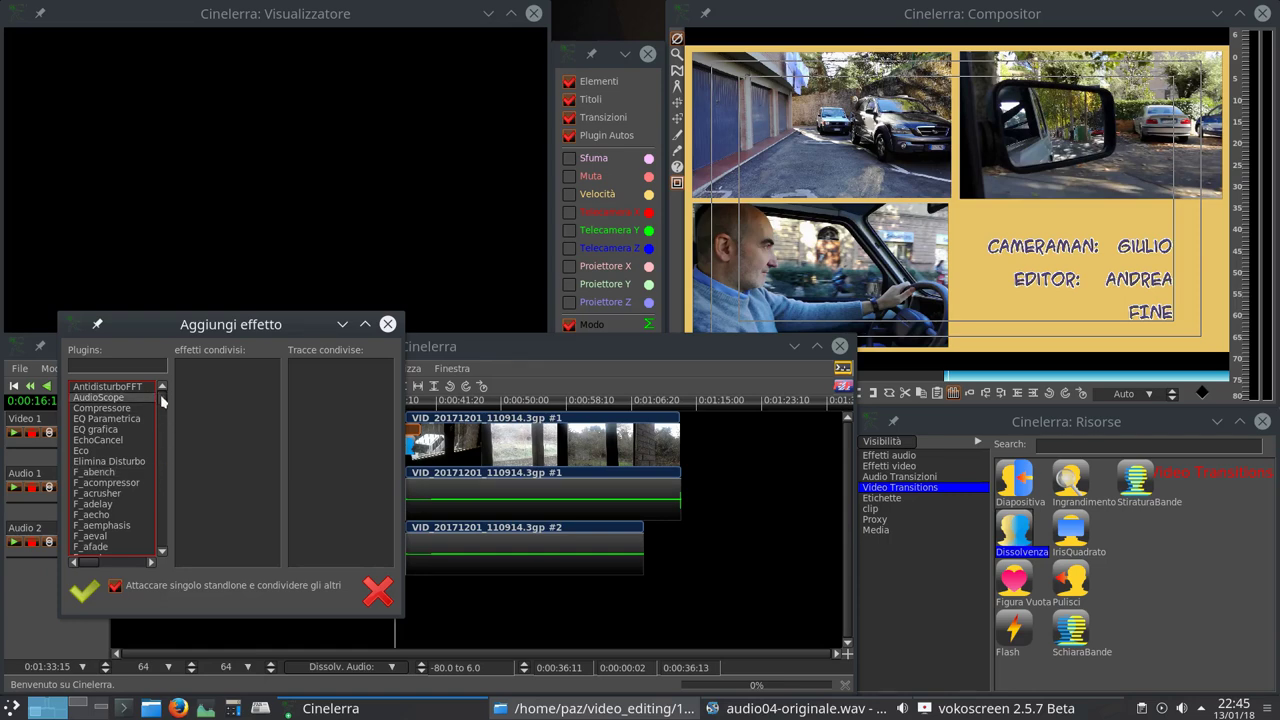
scroll(163, 400, "down", 5)
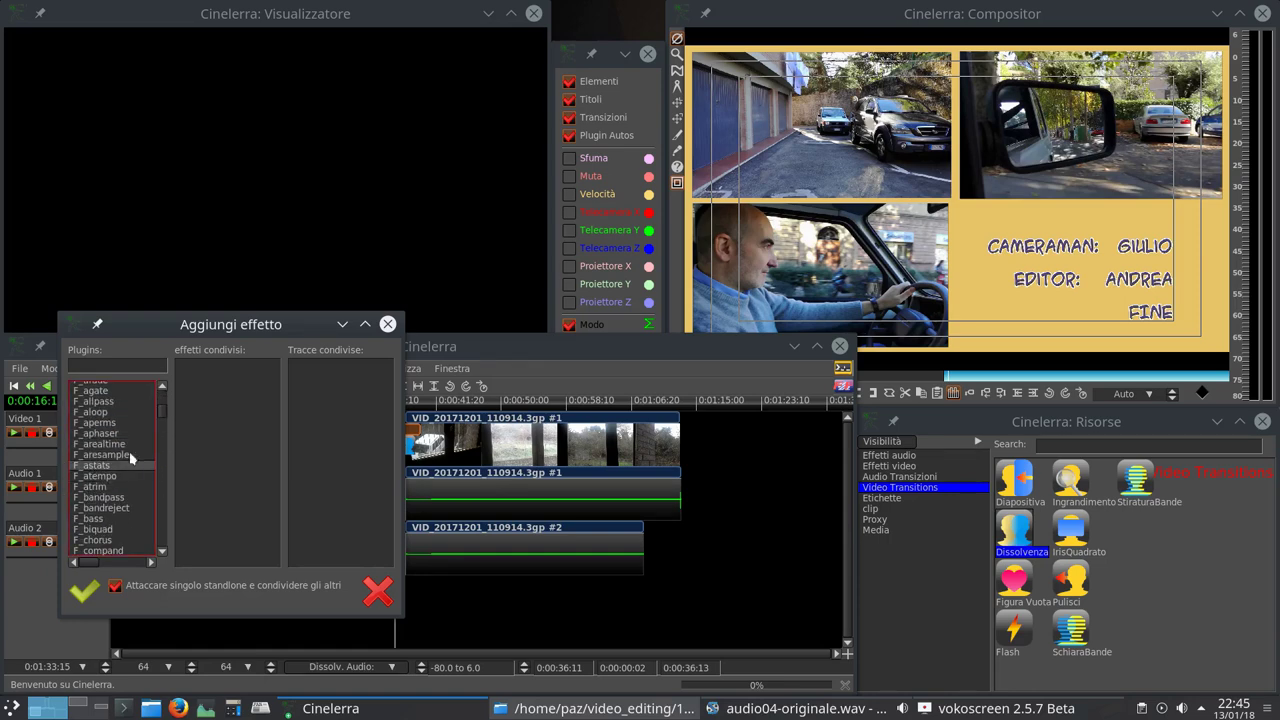
left_click_drag(163, 410, 165, 474)
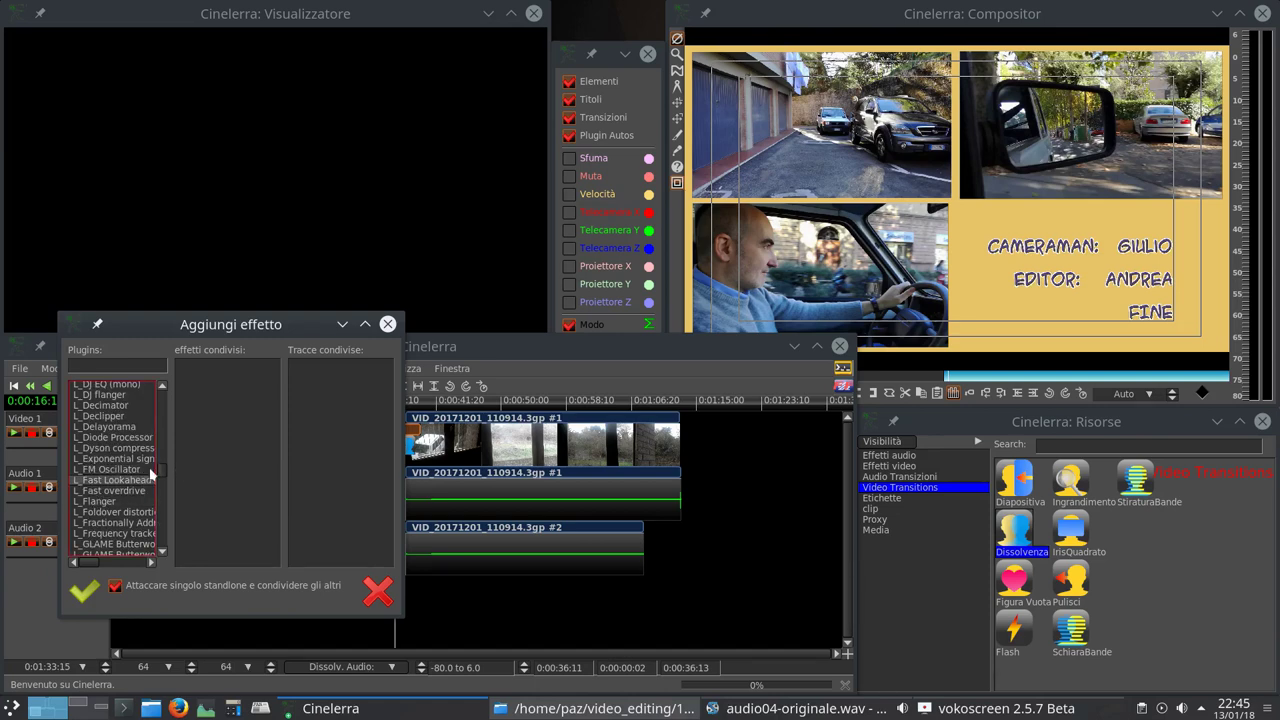
scroll(152, 474, "down", 5)
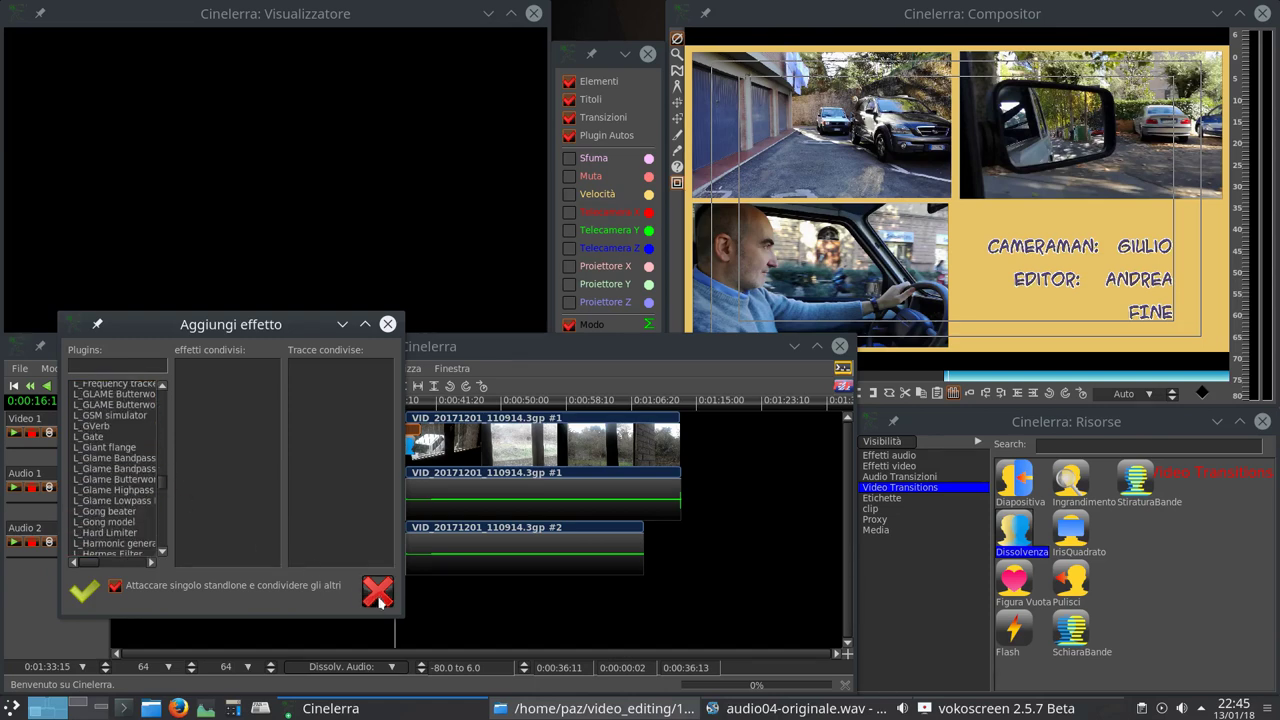
left_click(378, 596)
Examine the effects list and output options for rendering an audio effect to a file, and cancel.
left_click(203, 368)
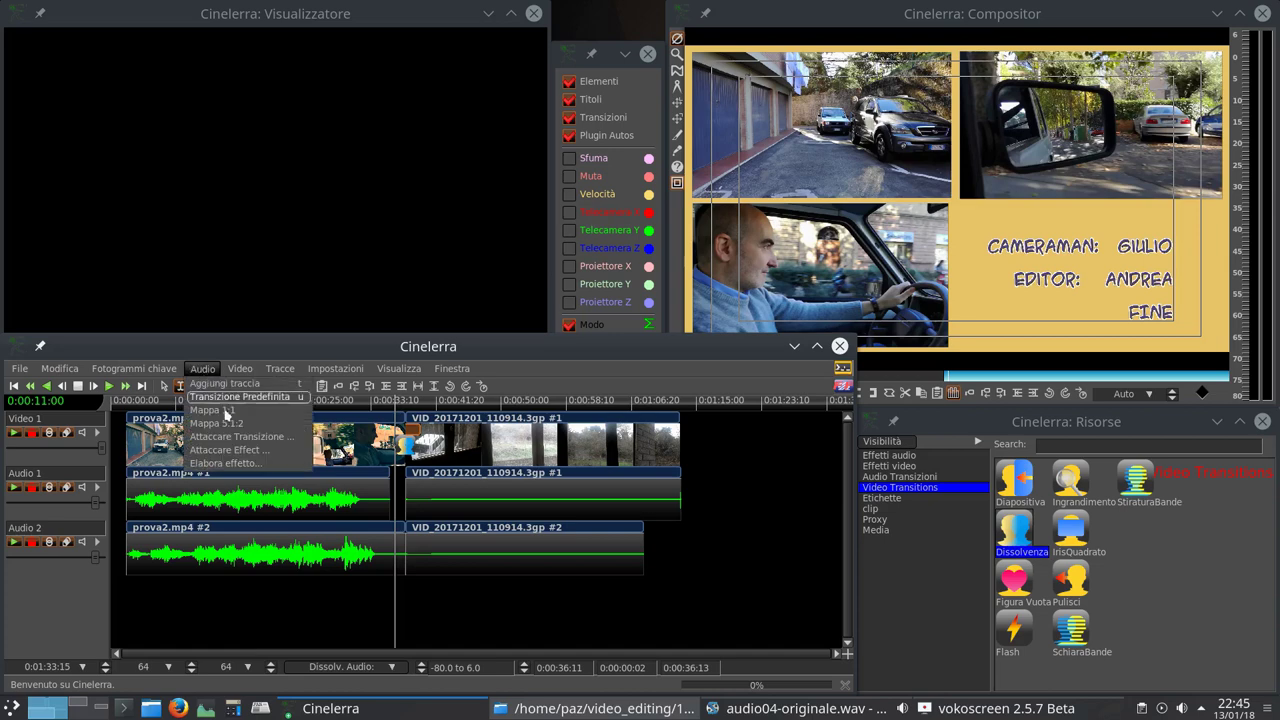
left_click(230, 464)
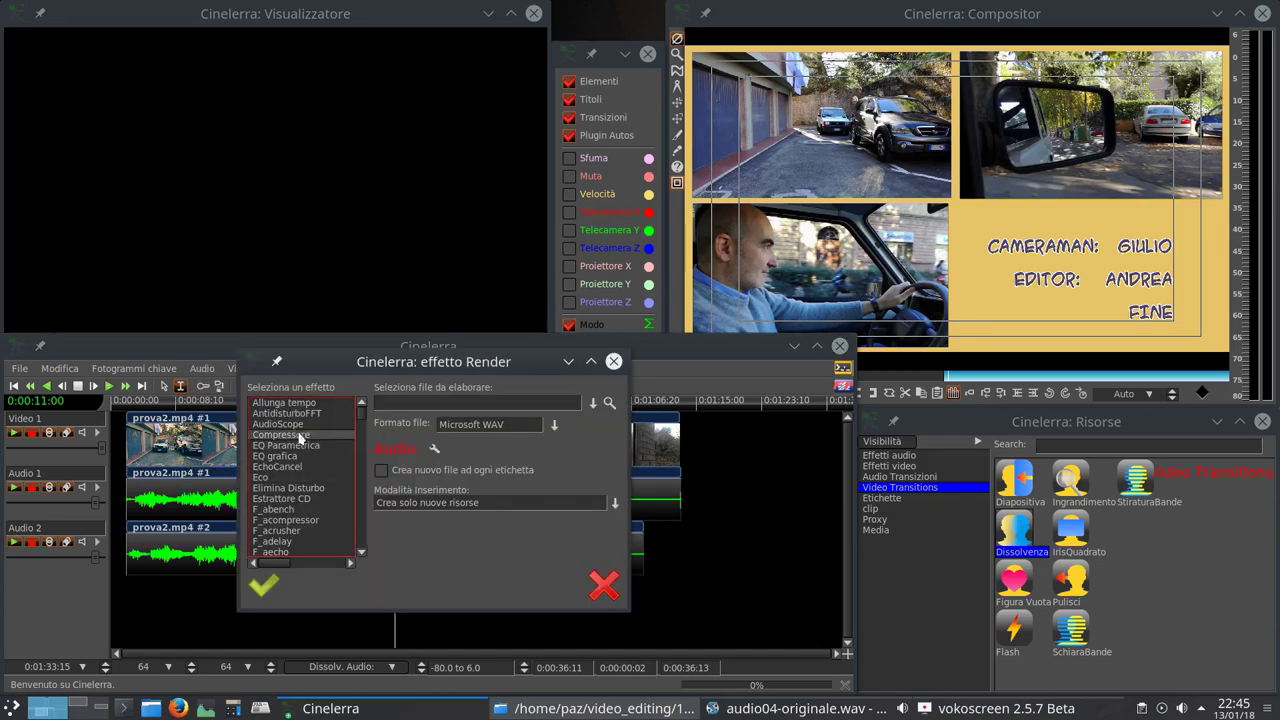
left_click_drag(363, 423, 360, 514)
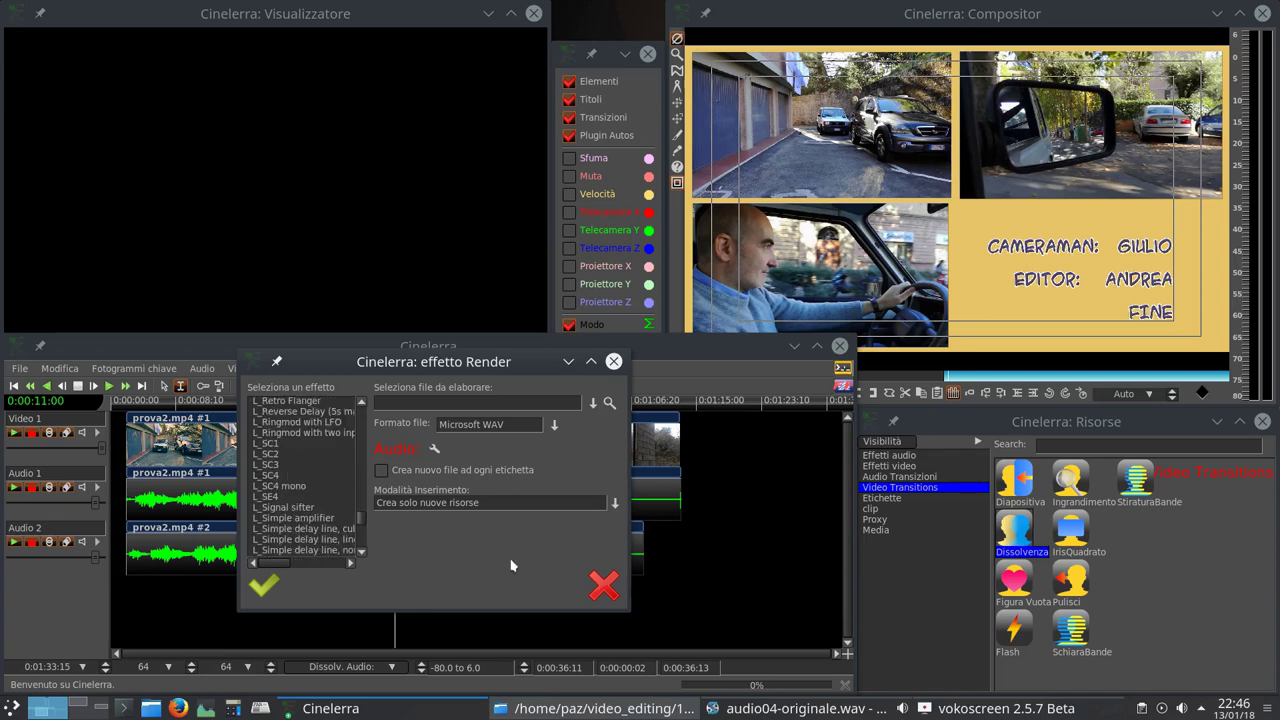
left_click(604, 586)
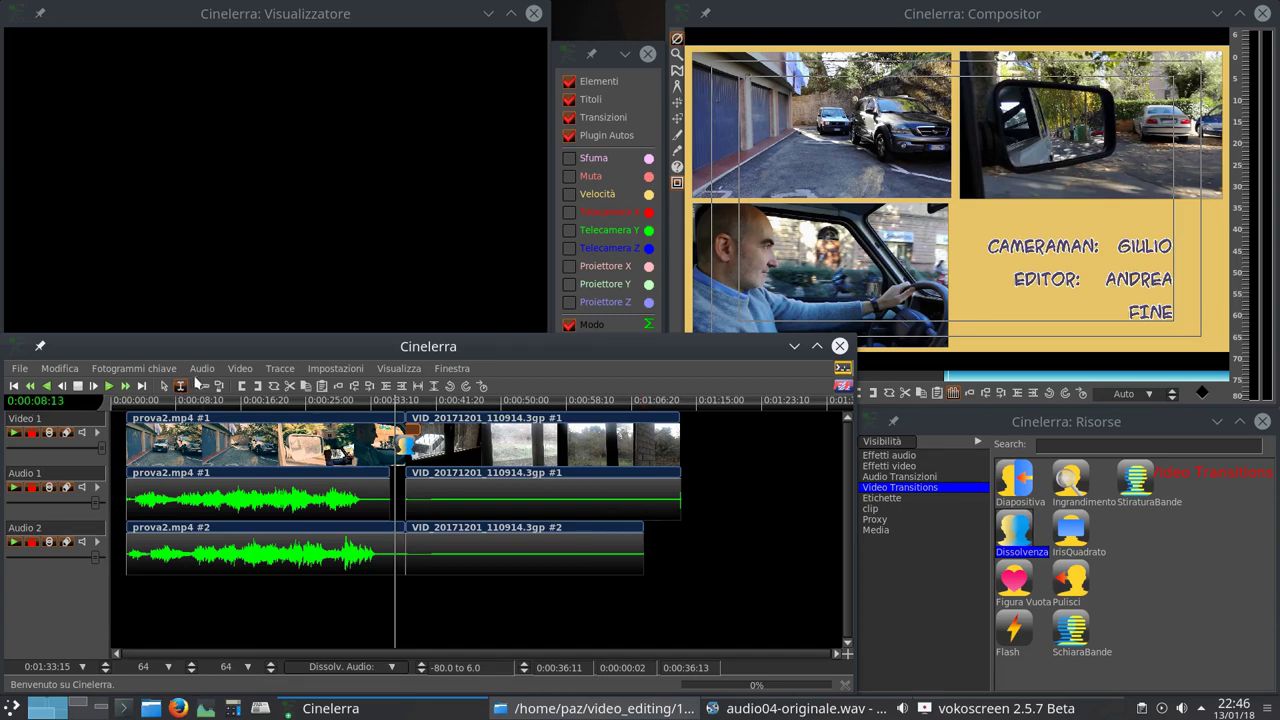
Apply the default video transition to Video 1.
left_click(202, 369)
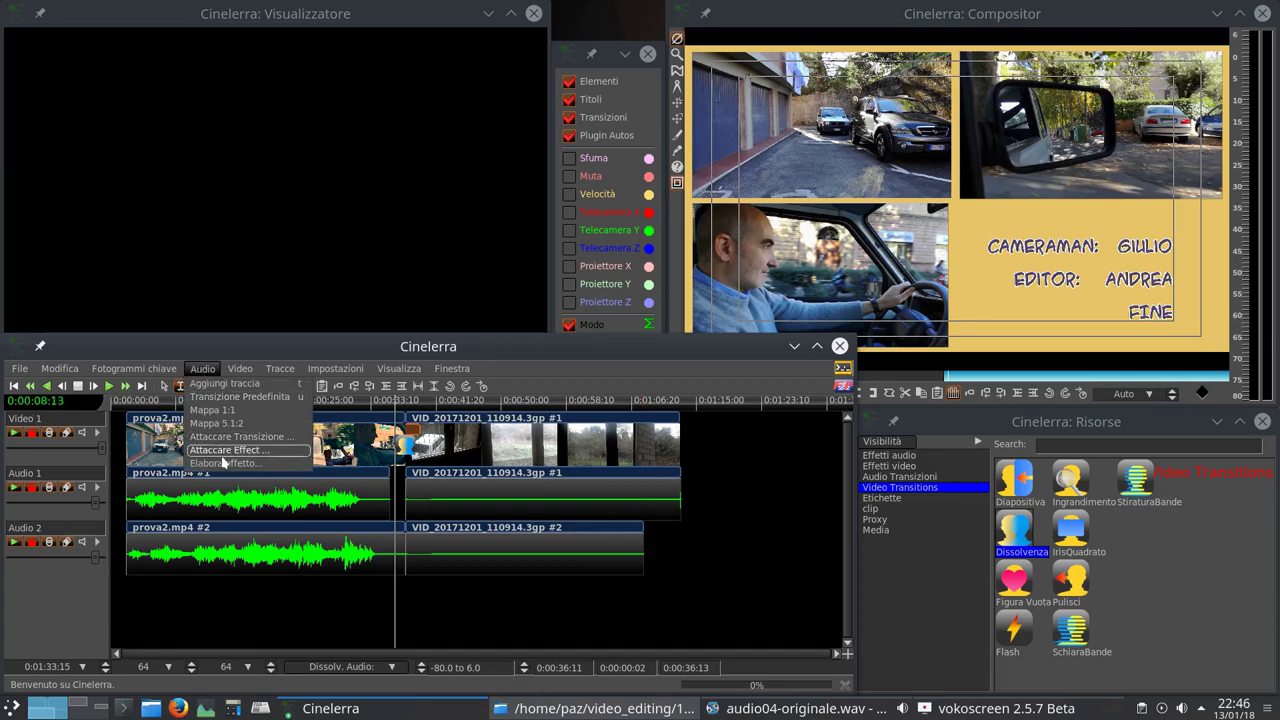
left_click(248, 370)
left_click(245, 370)
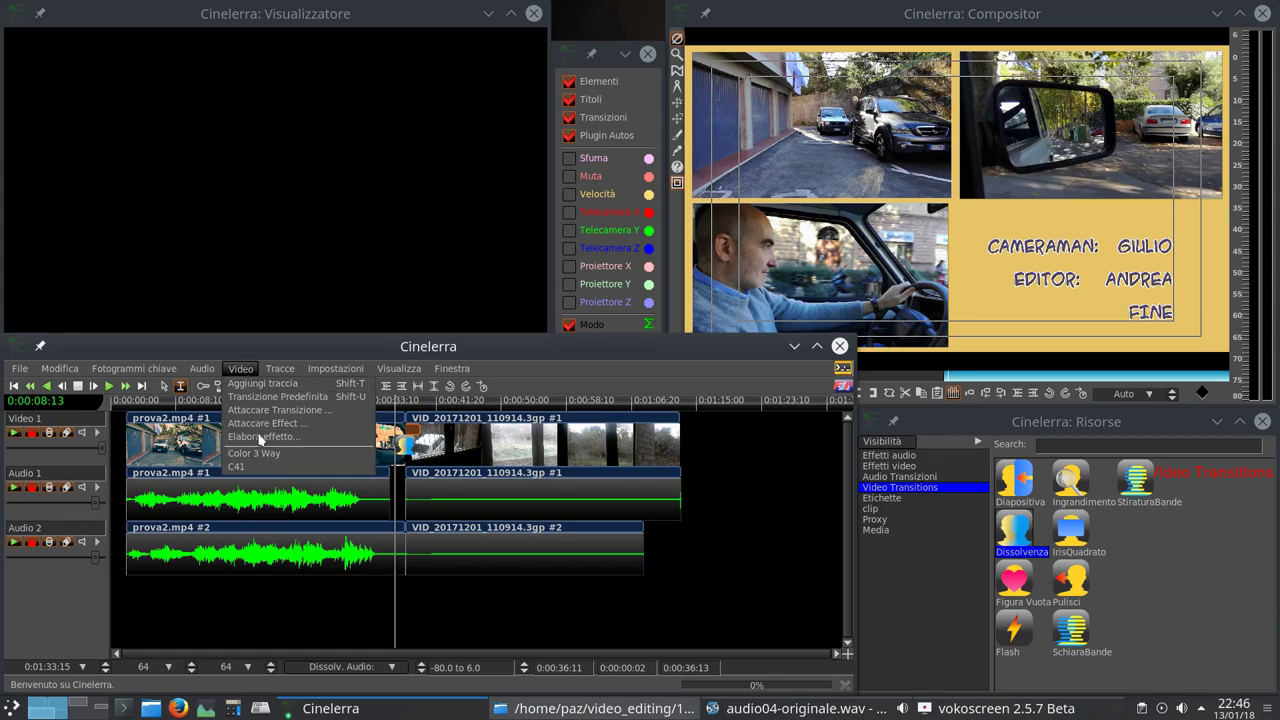
left_click(318, 399)
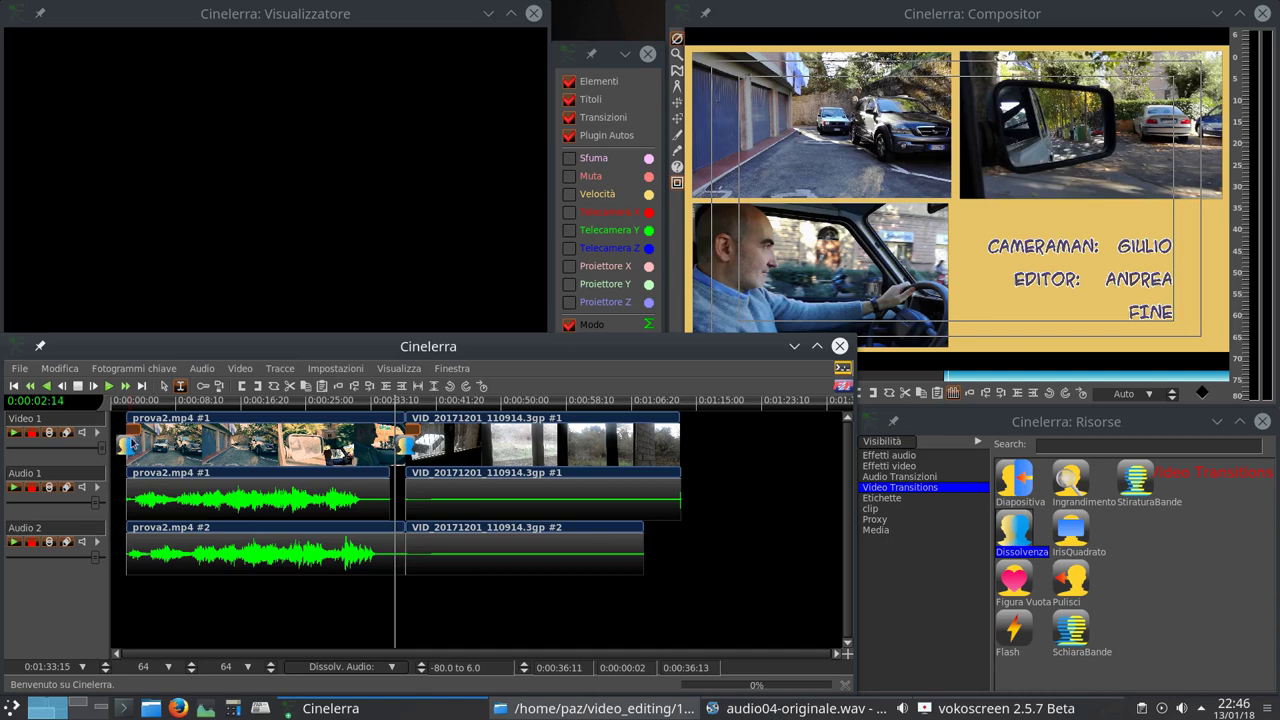
Move the tracks down in the timeline.
left_click(280, 369)
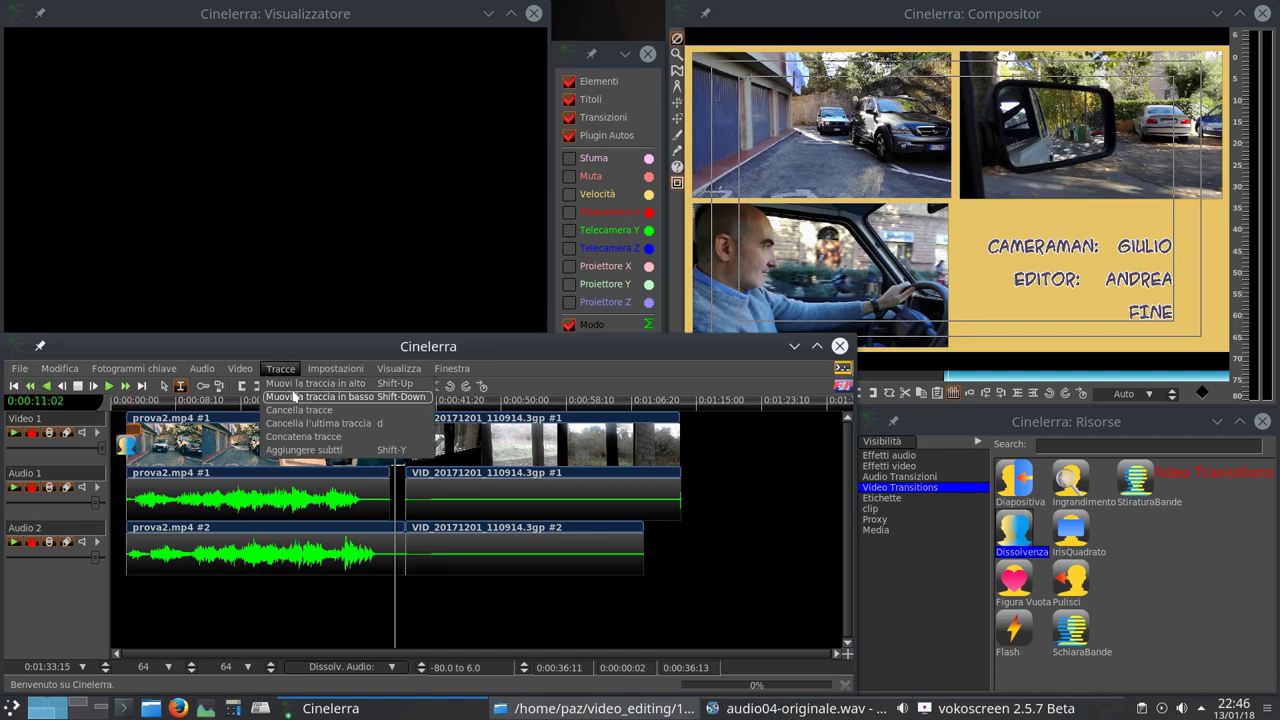
left_click(309, 396)
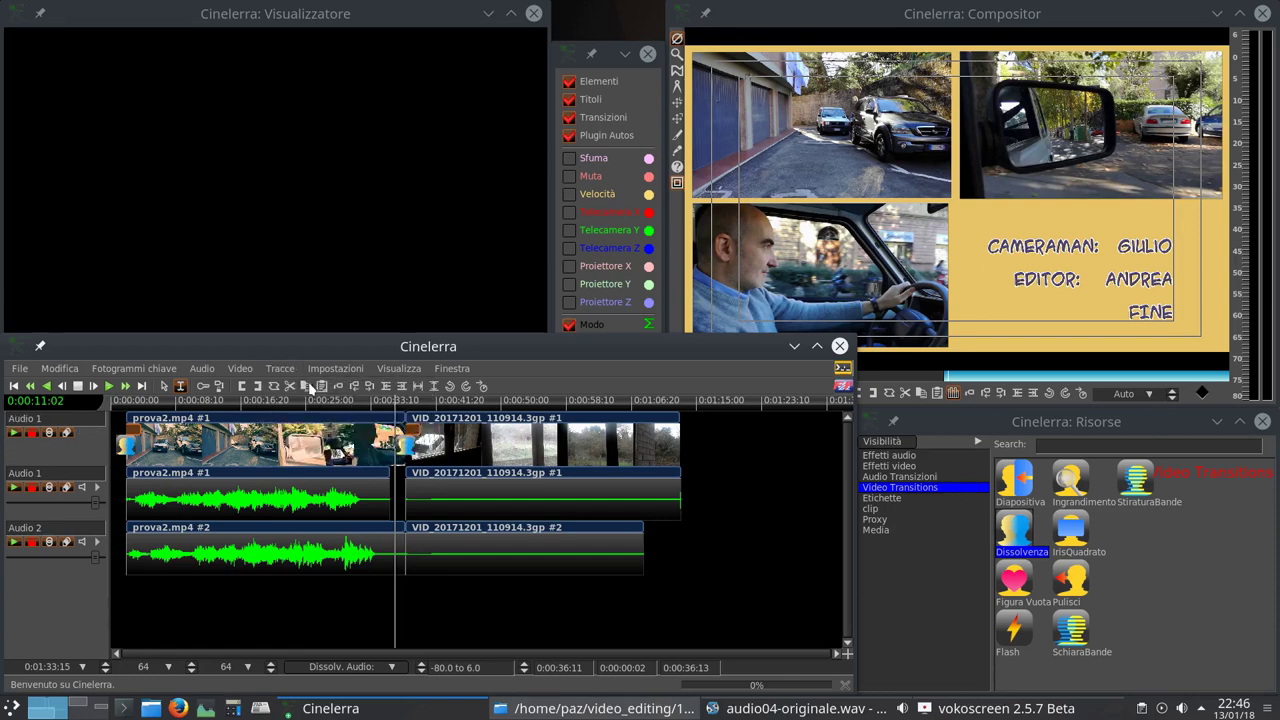
Move the tracks down once more so Video 1 returns above the audio tracks, and show the Media folder in the resources.
left_click(288, 370)
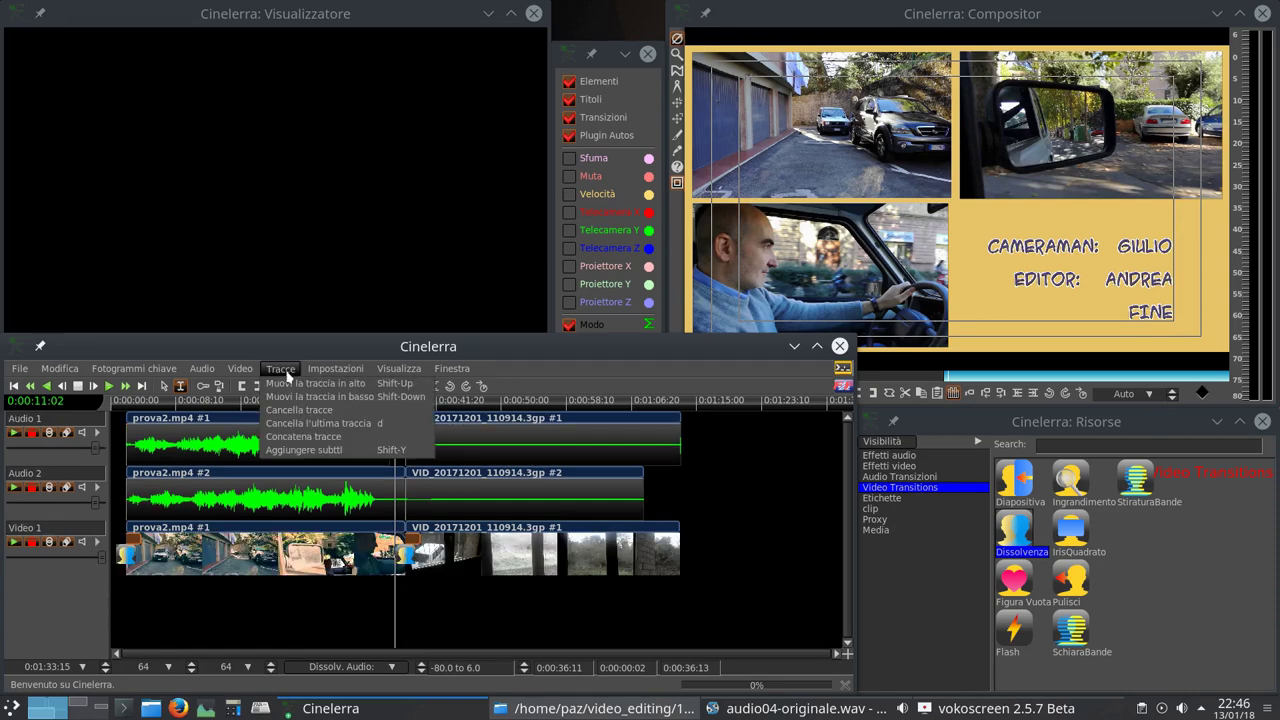
left_click(295, 397)
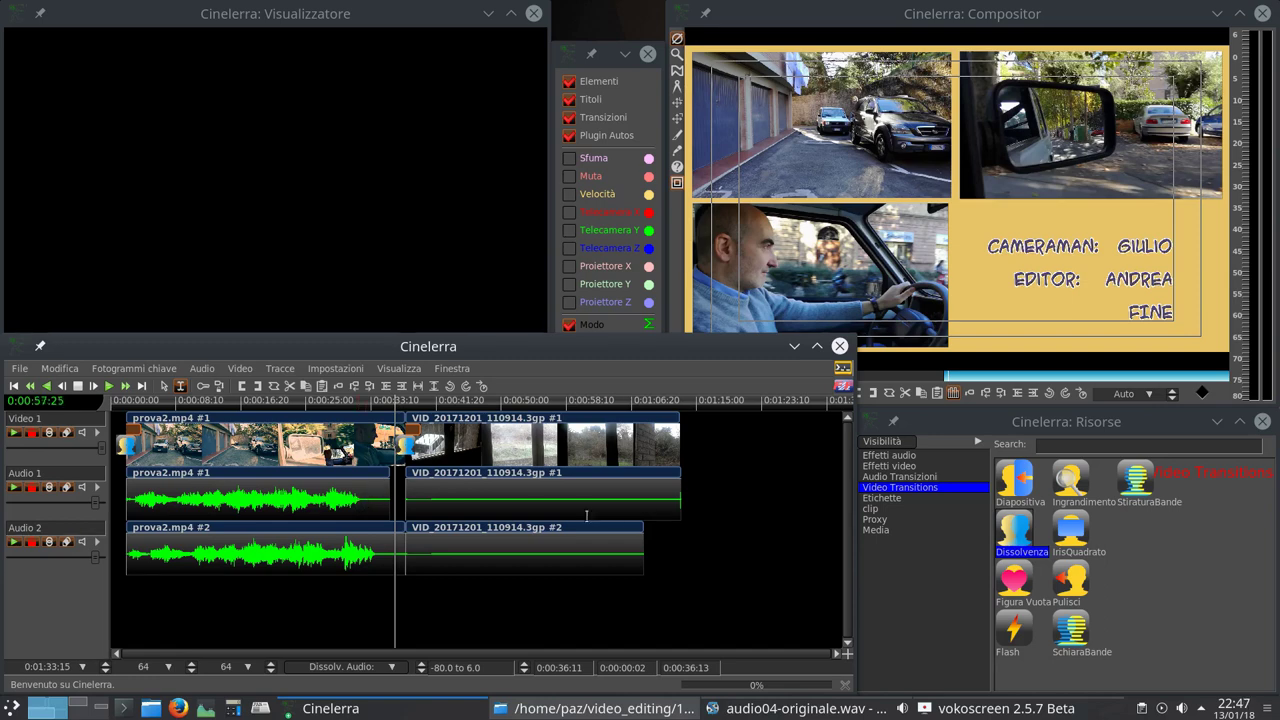
left_click(874, 531)
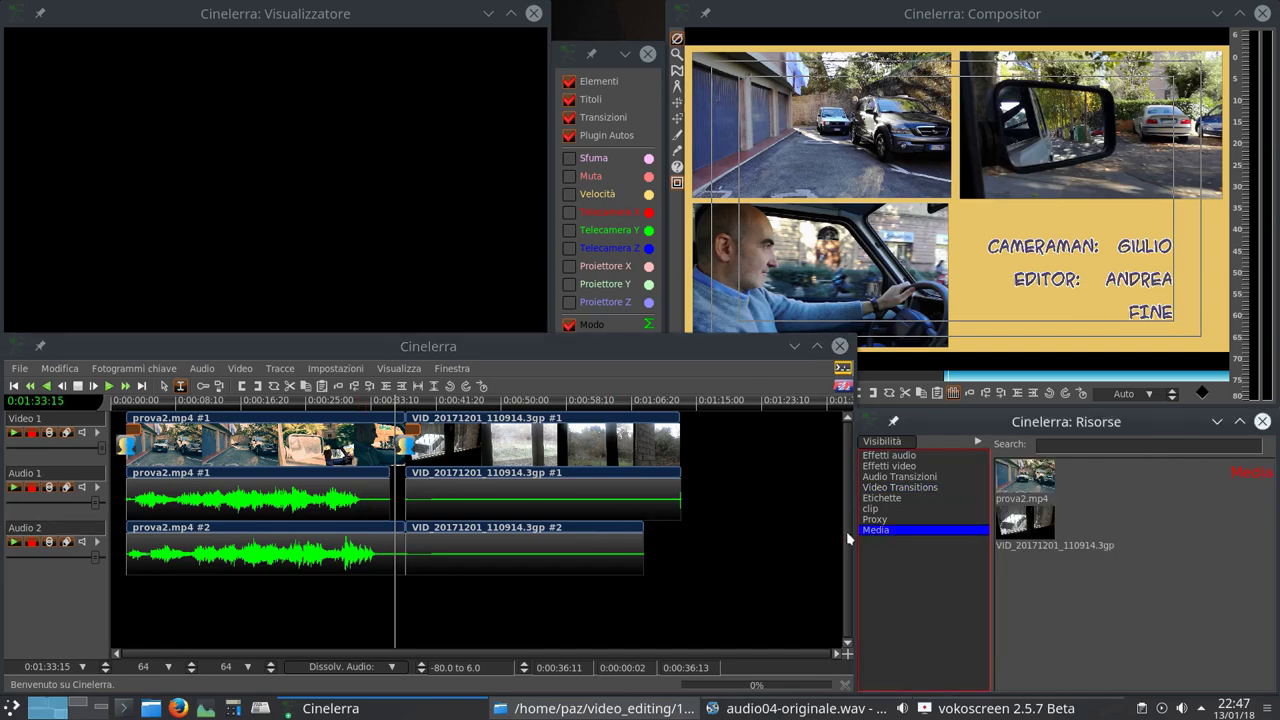
Examine the project's audio and video format settings, and cancel without changing them.
left_click(348, 370)
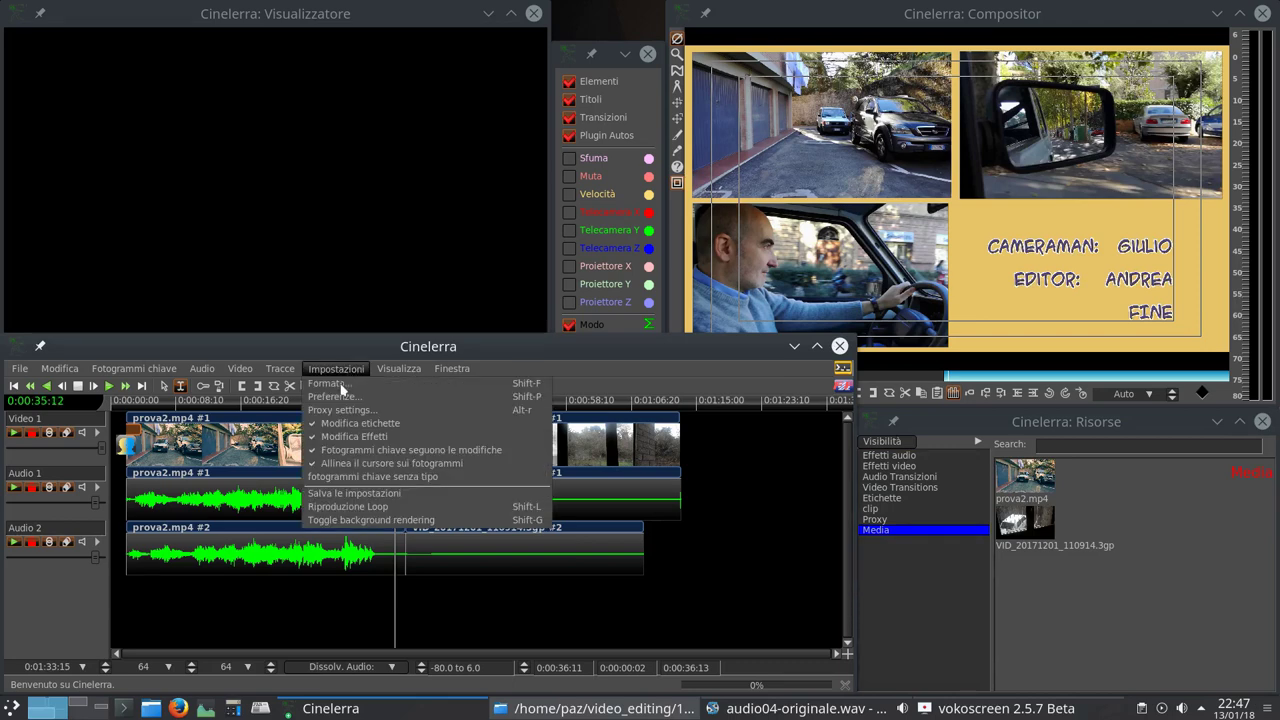
left_click(342, 388)
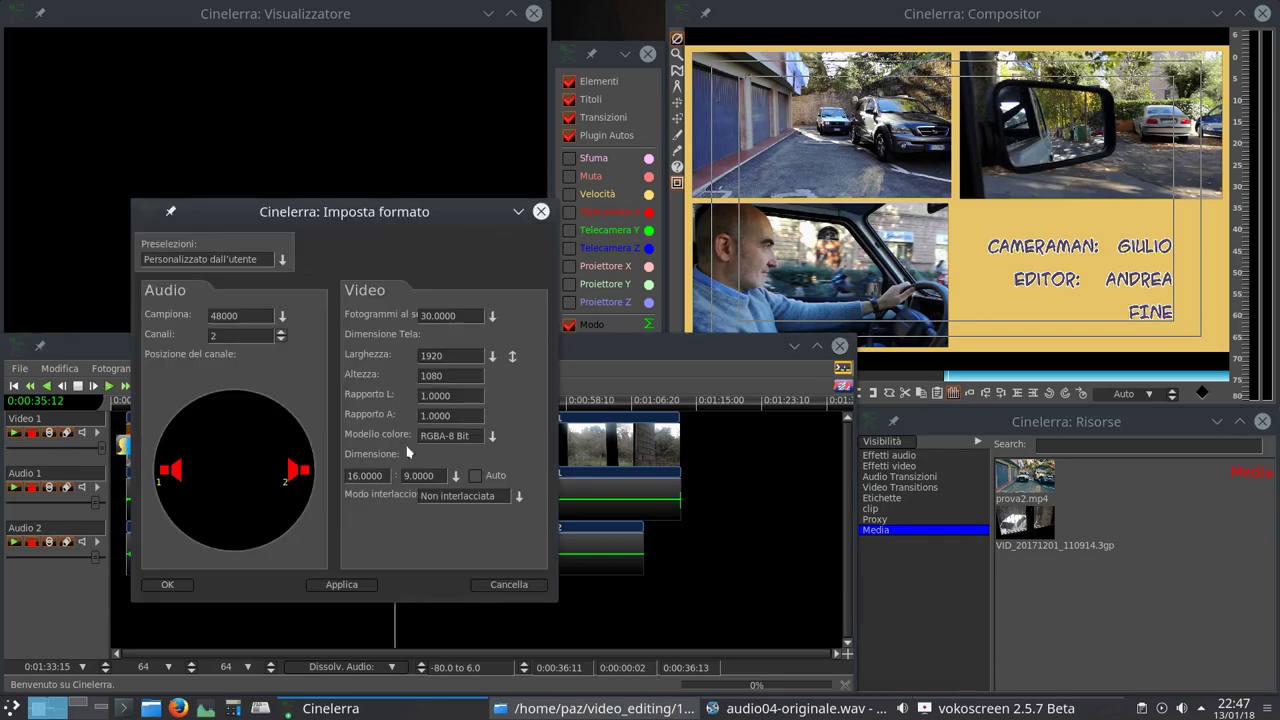
left_click(512, 587)
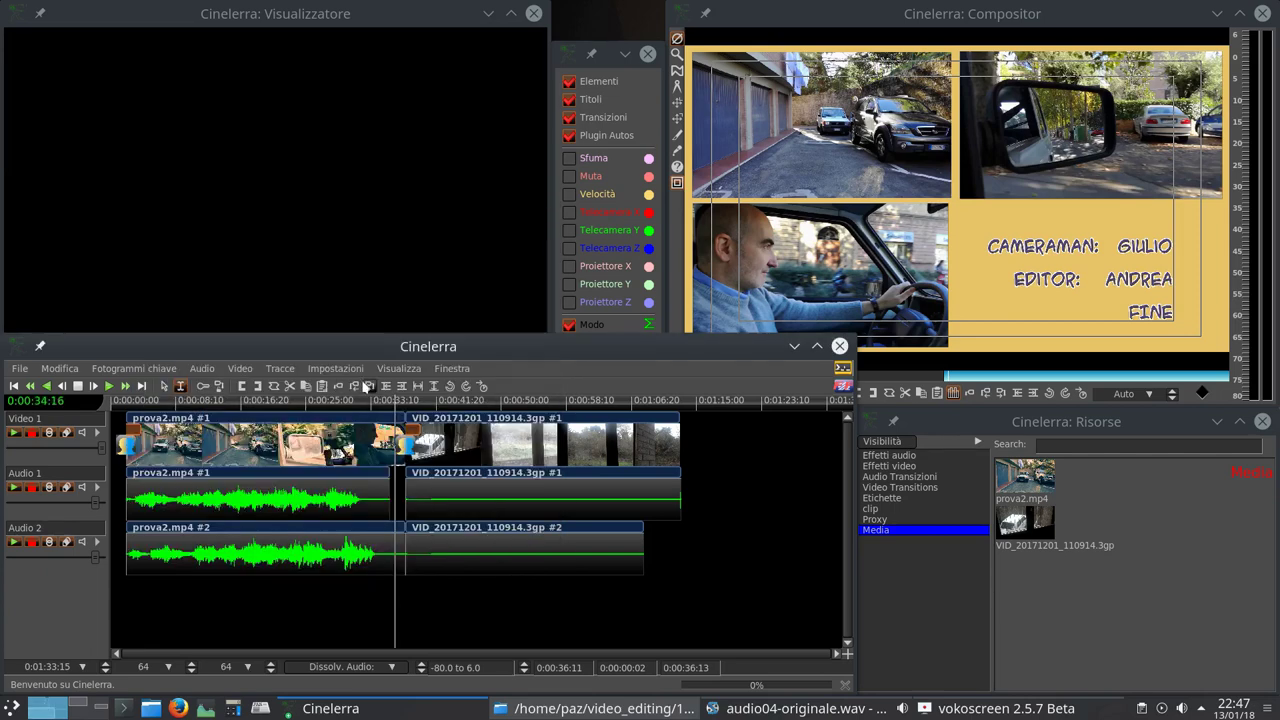
Examine the interface section of the program preferences, and cancel without changes.
left_click(352, 370)
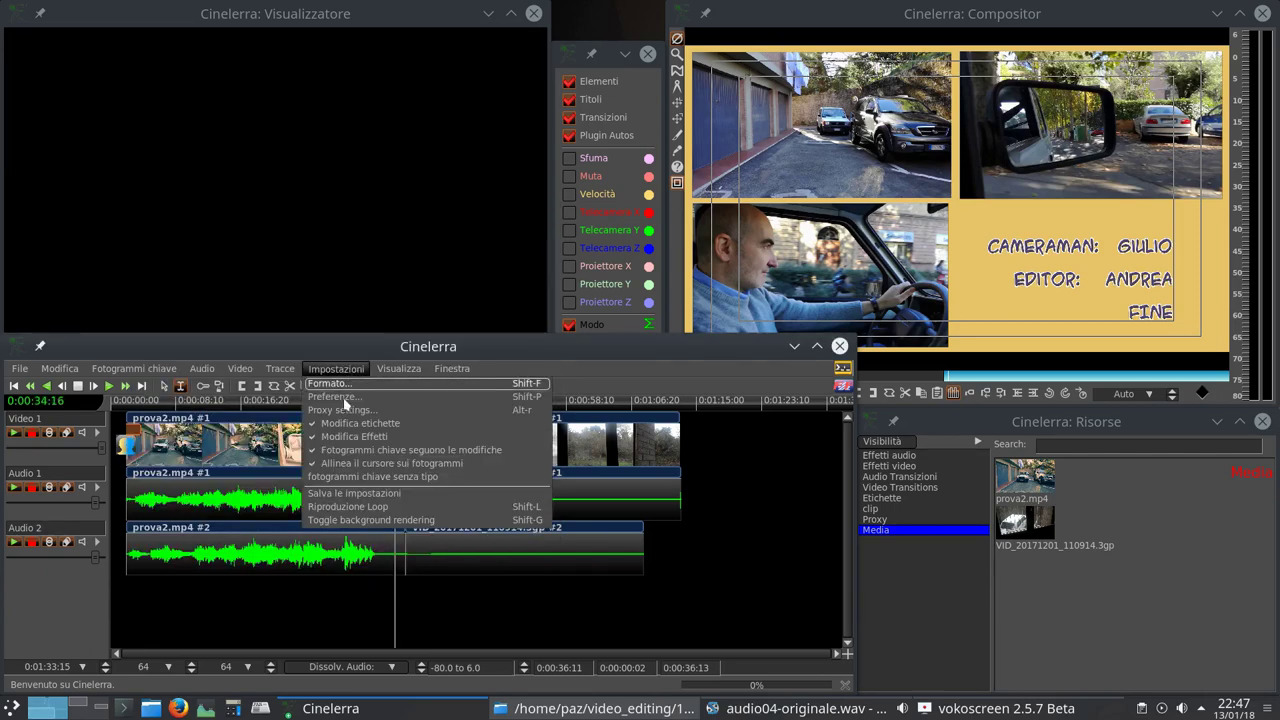
left_click(335, 397)
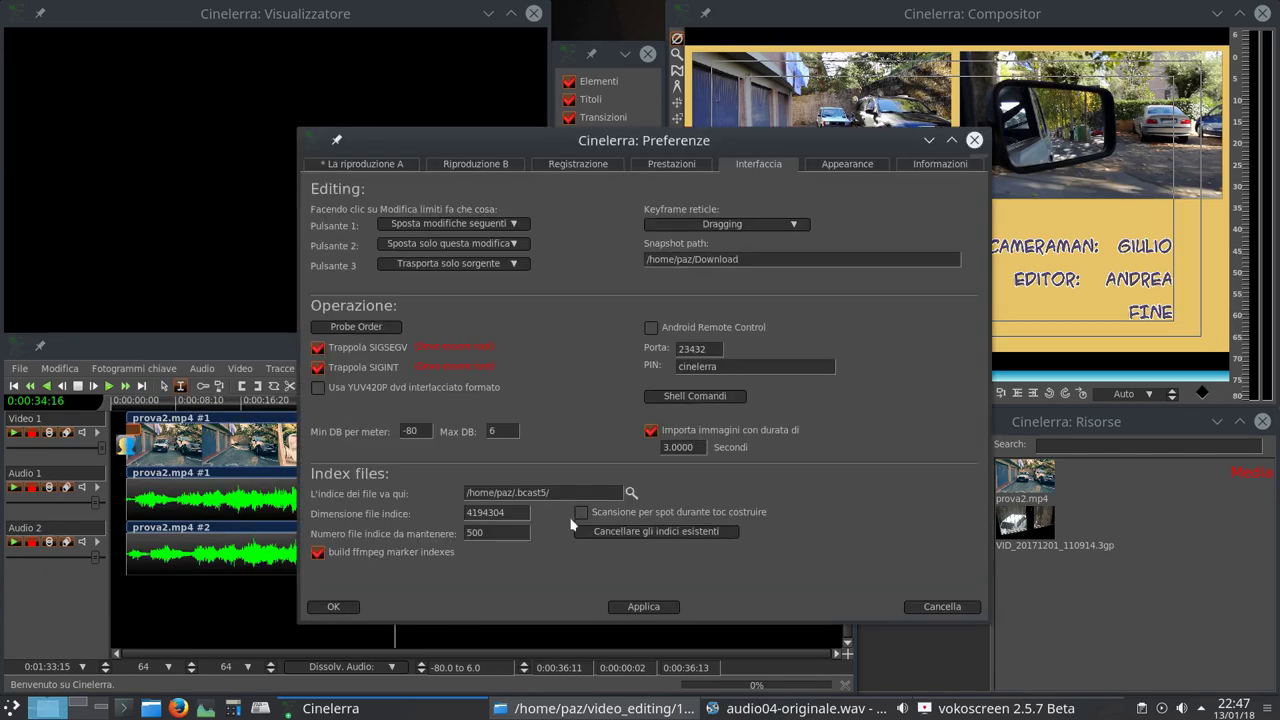
left_click(918, 608)
Review the remaining settings commands and the view options for track elements, titles, transitions and automation curves.
left_click(336, 369)
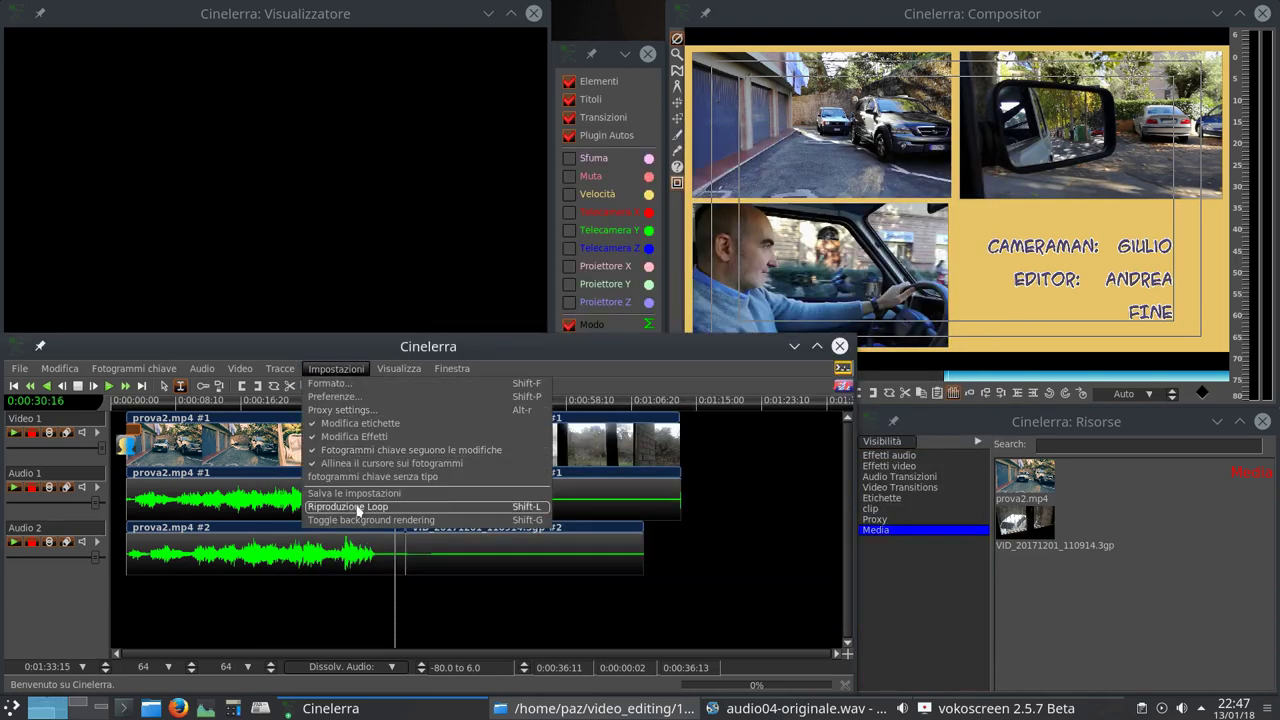
left_click(398, 369)
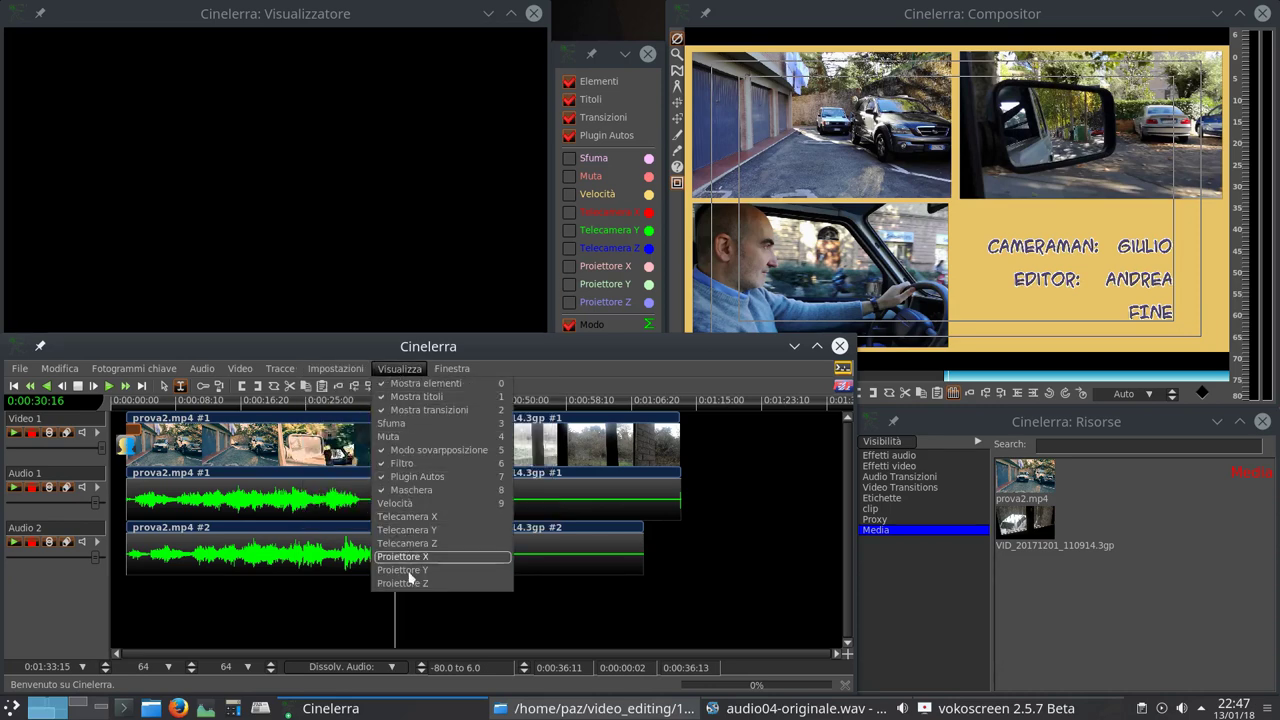
left_click(400, 369)
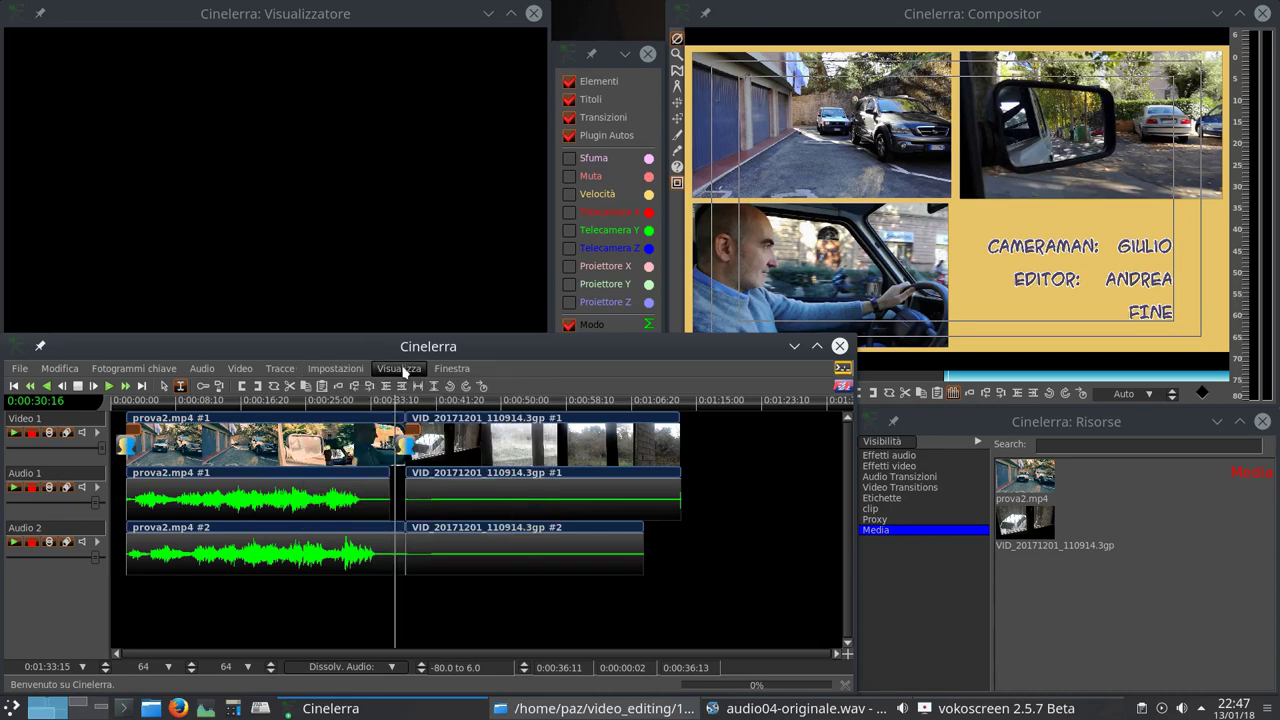
Bring the Visualizzatore window to the front, and close the Visualizzatore and Compositor windows.
left_click(447, 371)
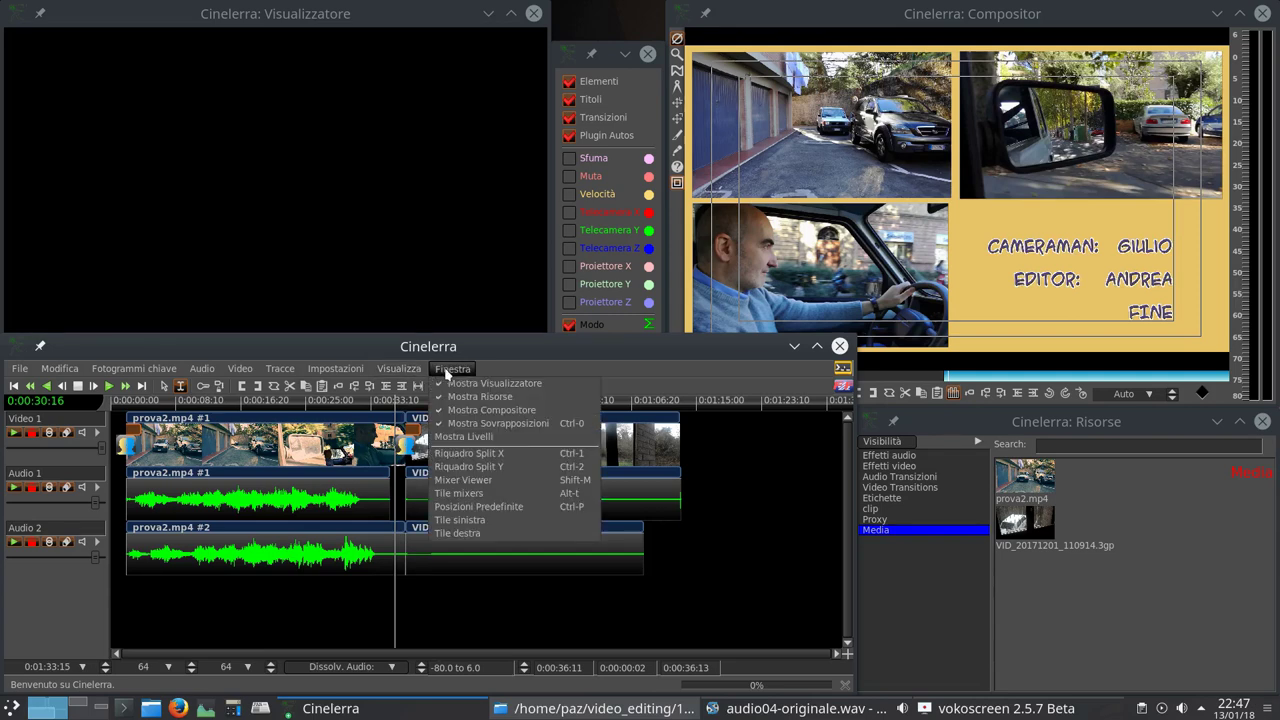
left_click(480, 383)
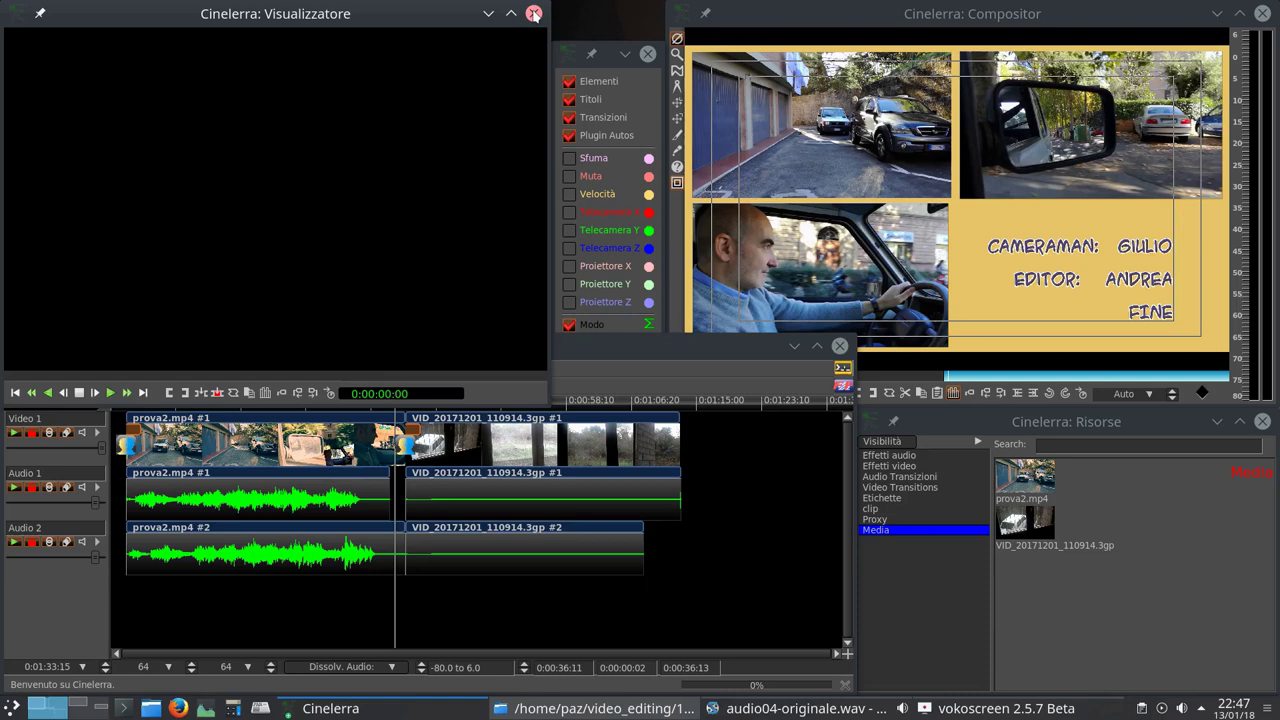
left_click(534, 13)
left_click(1270, 16)
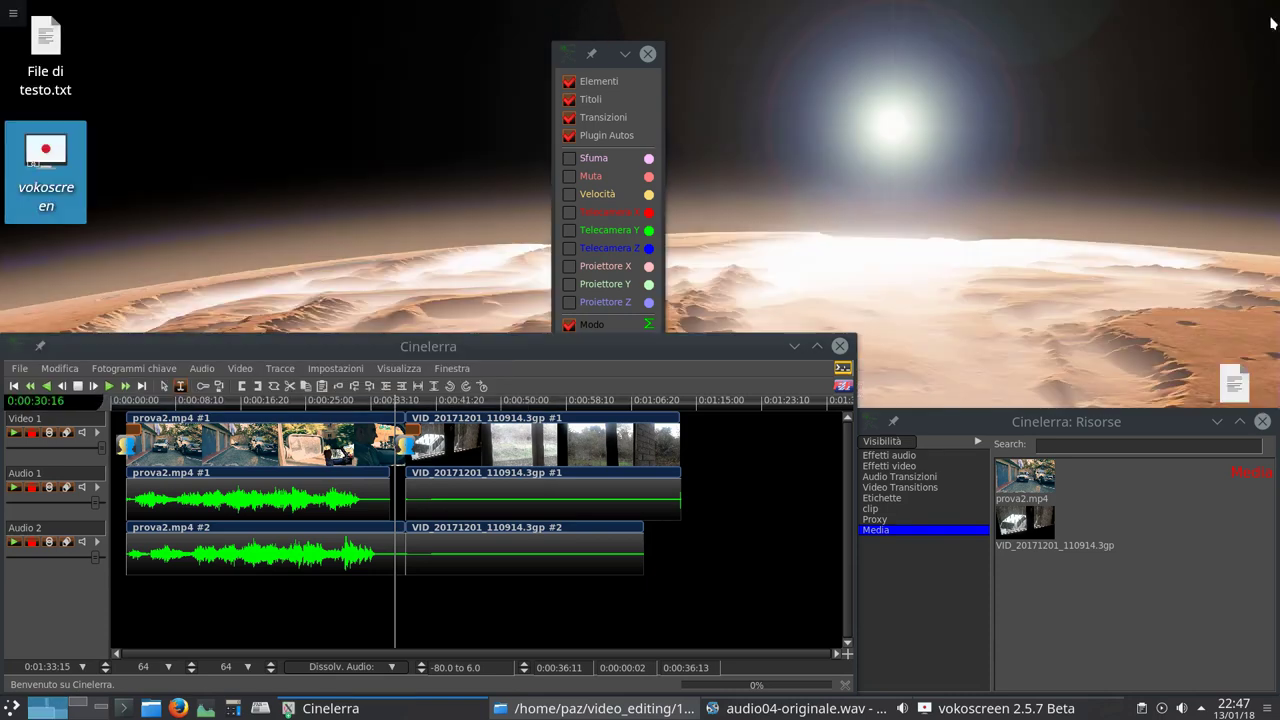
Show the Visualizzatore and Compositor windows again.
left_click(449, 370)
left_click(452, 383)
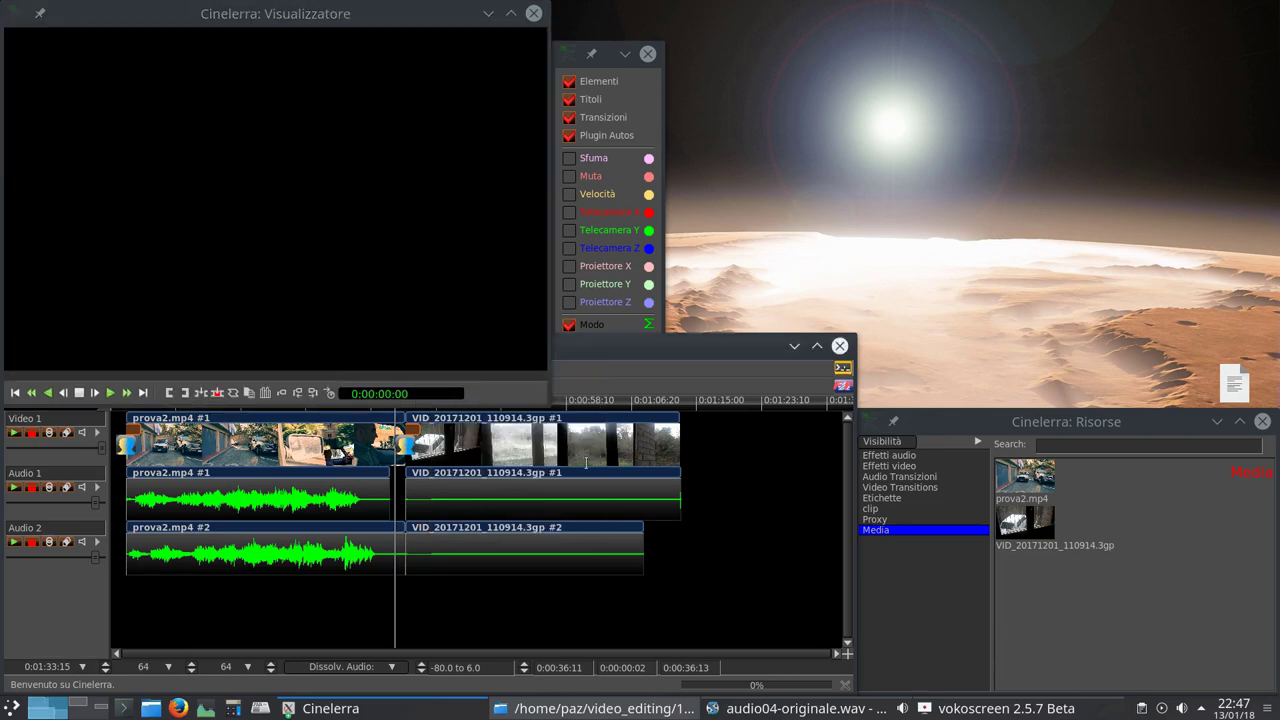
left_click(787, 605)
left_click(441, 368)
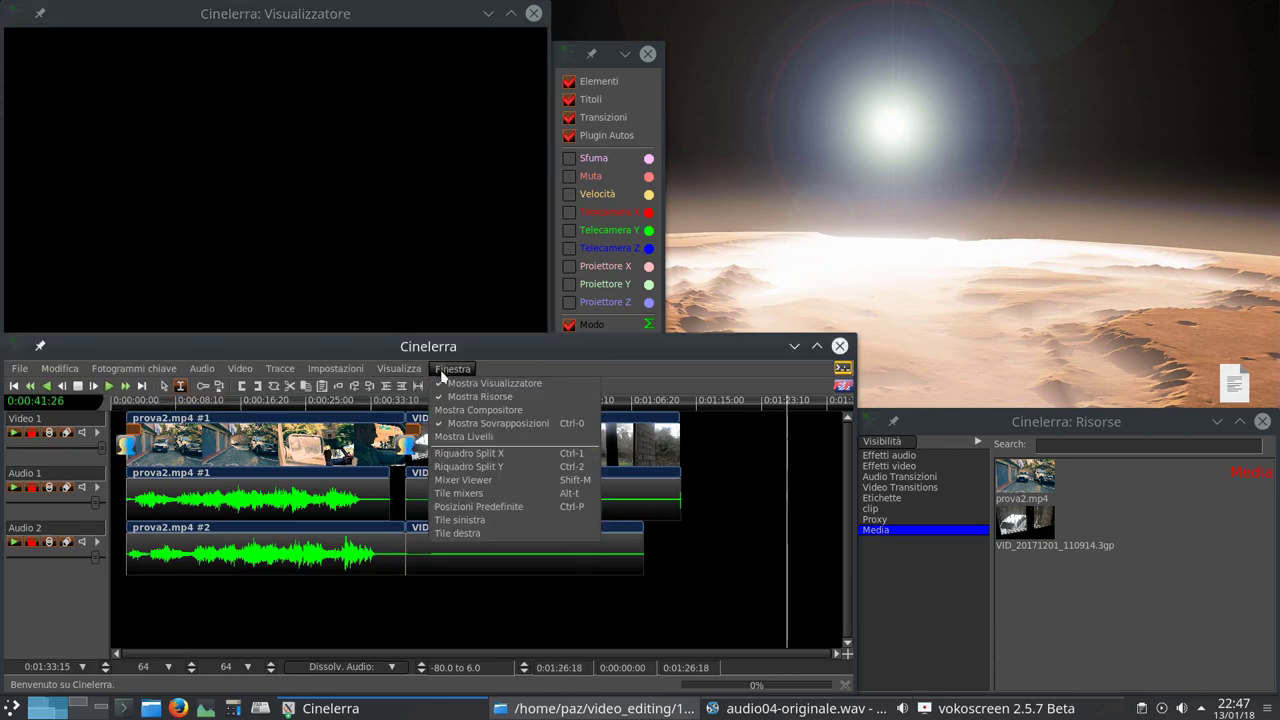
left_click(462, 411)
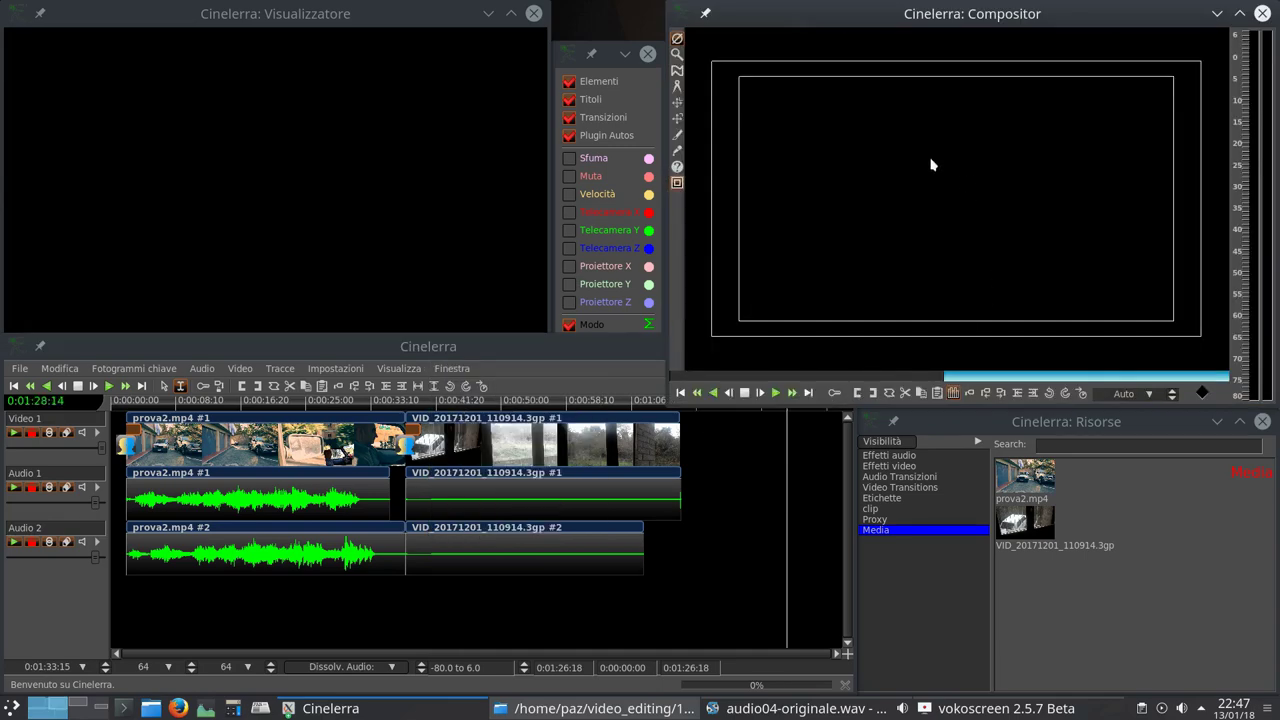
Hide the overlays window and show it again.
left_click(452, 369)
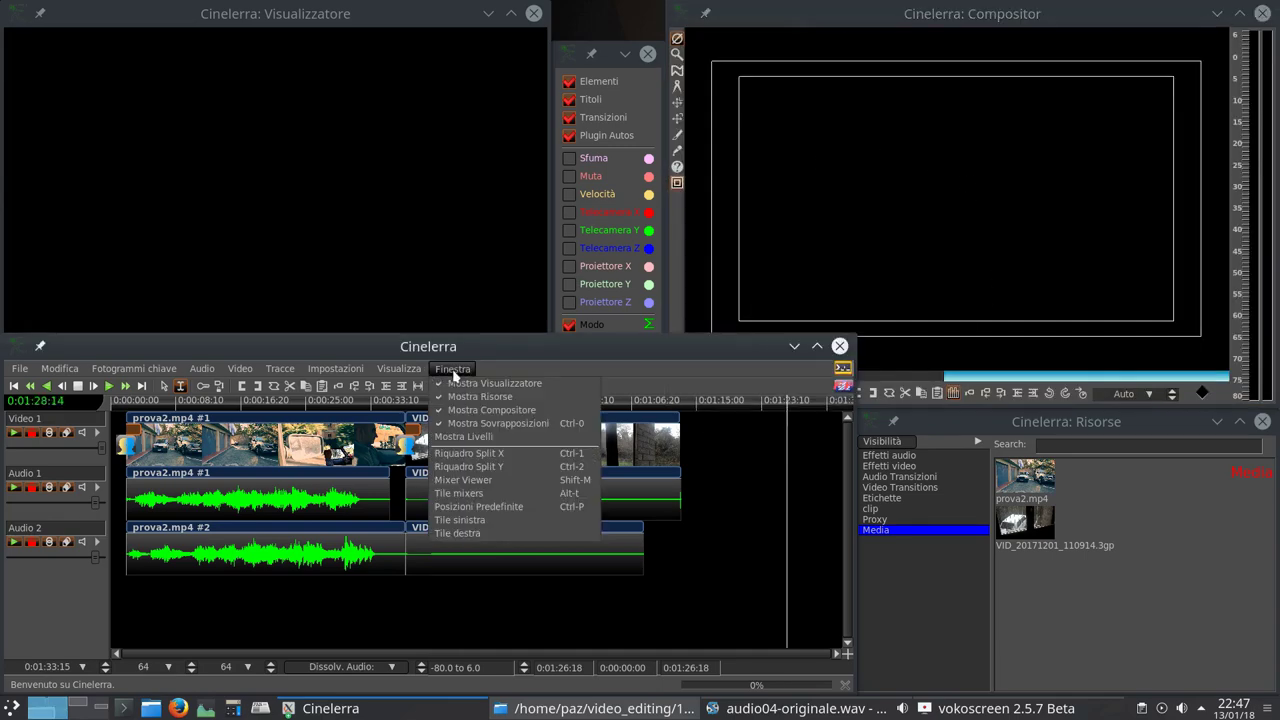
left_click(476, 424)
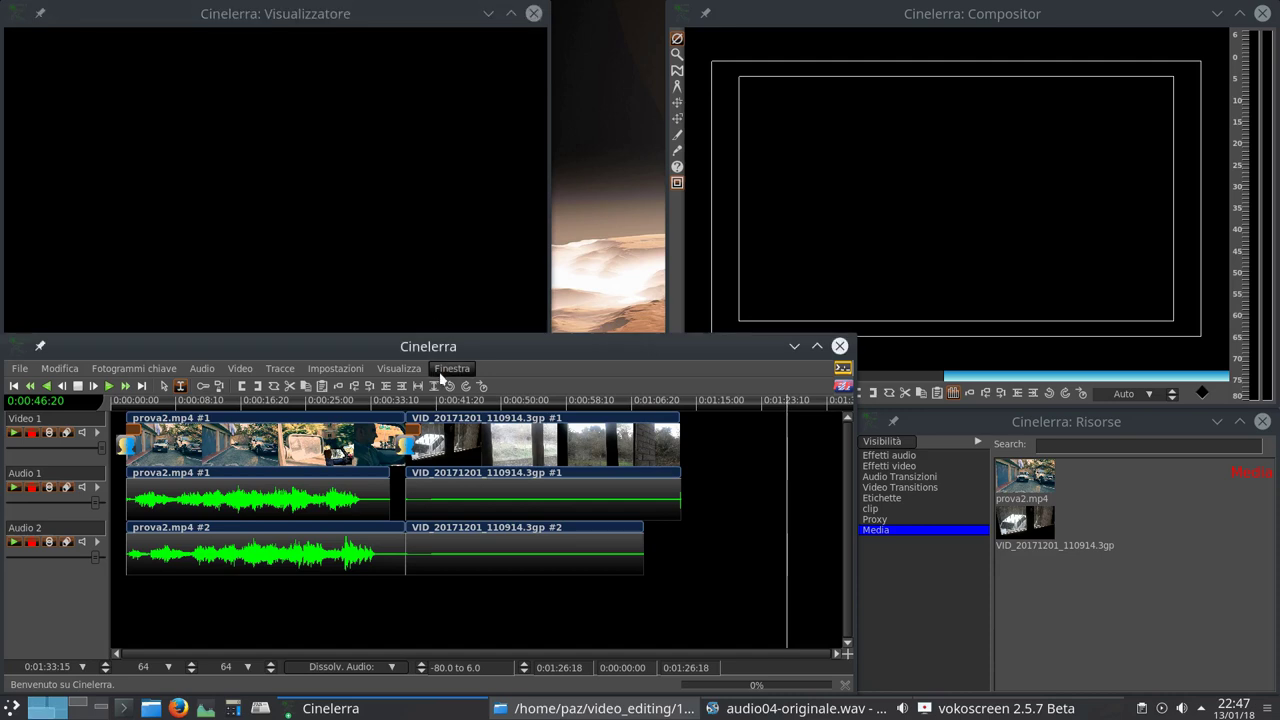
left_click(443, 373)
left_click(457, 424)
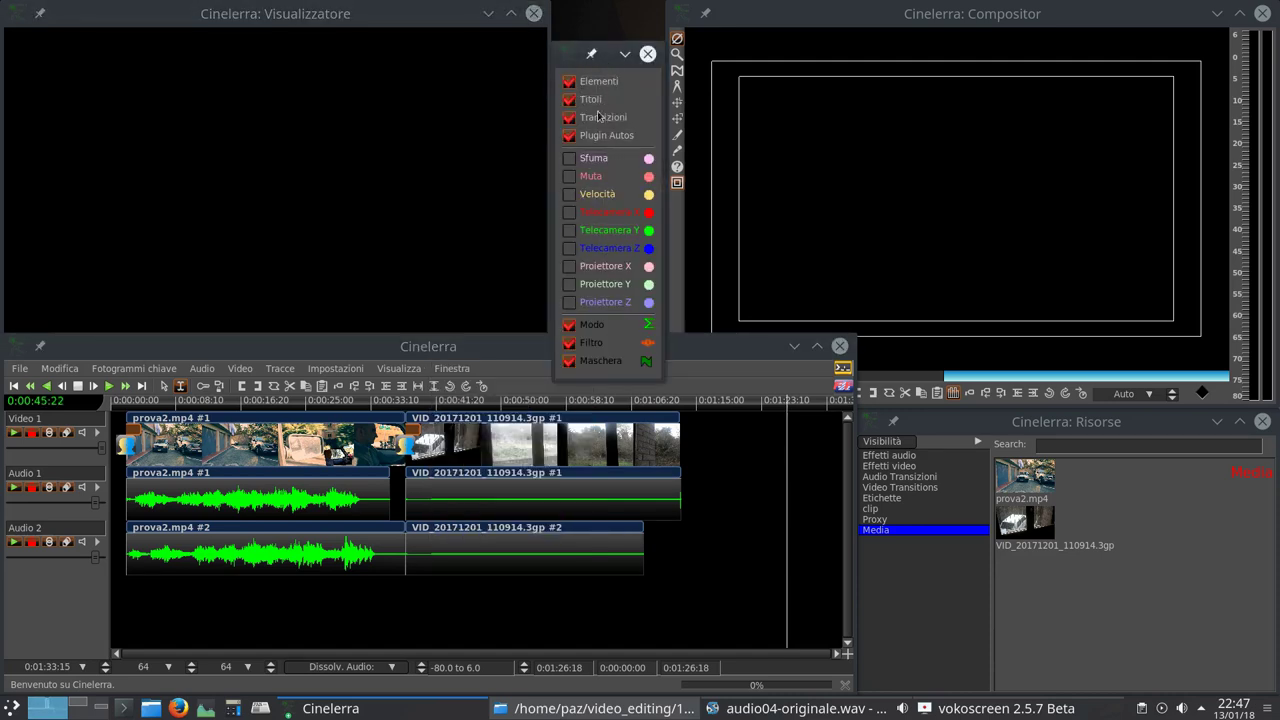
Display the Sfuma, Muta, Velocità, Telecamera Y and Telecamera Z curves on the tracks, and hide them again.
left_click(570, 162)
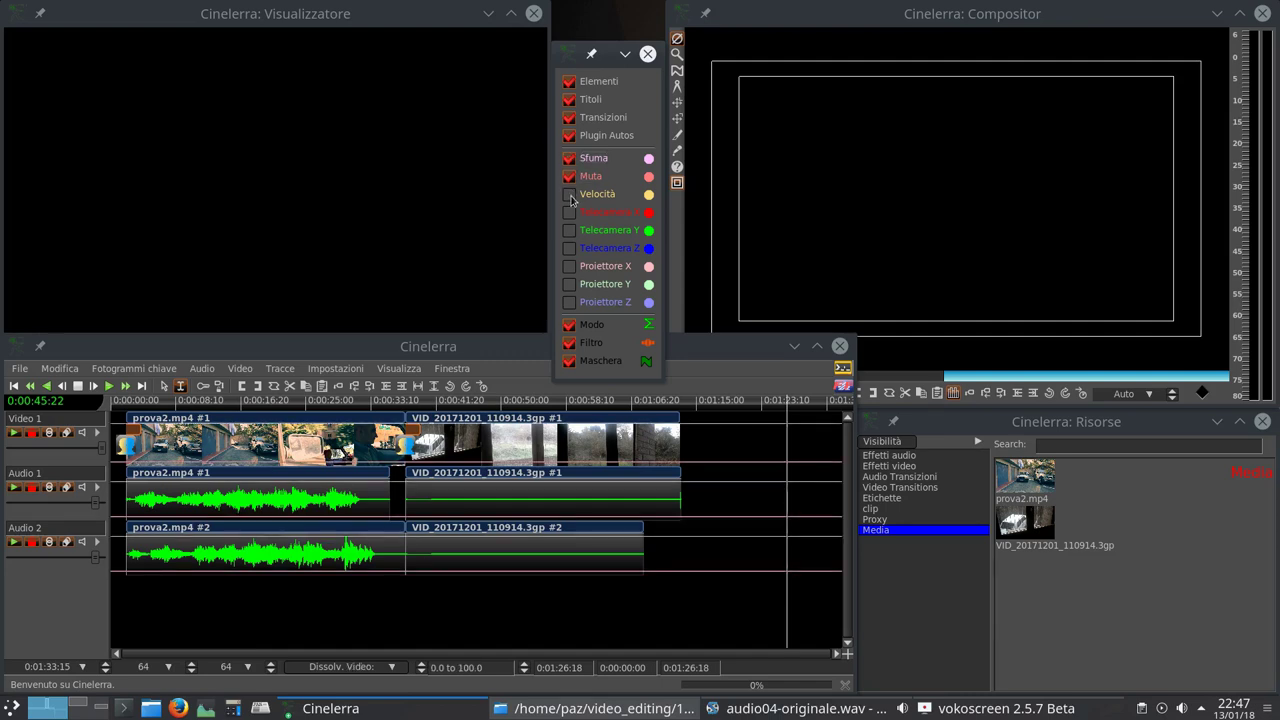
left_click(570, 196)
left_click(570, 231)
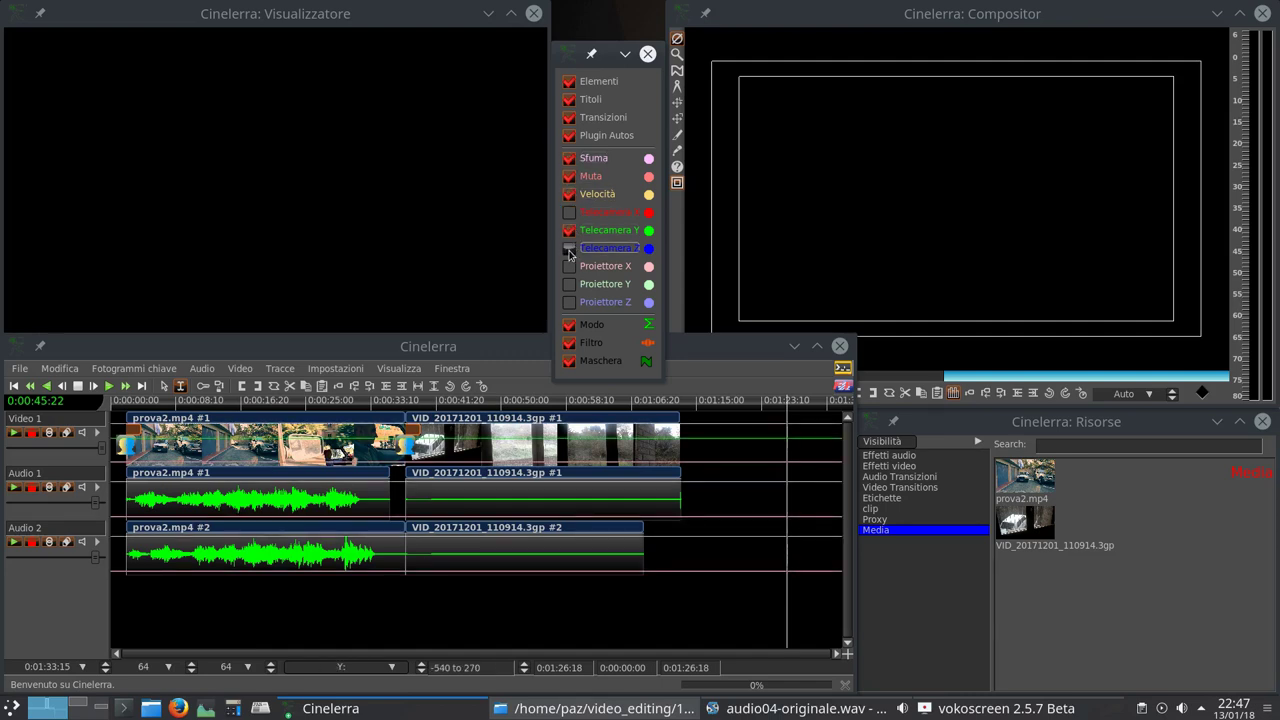
left_click(570, 249)
left_click(569, 248)
left_click(569, 230)
left_click(569, 194)
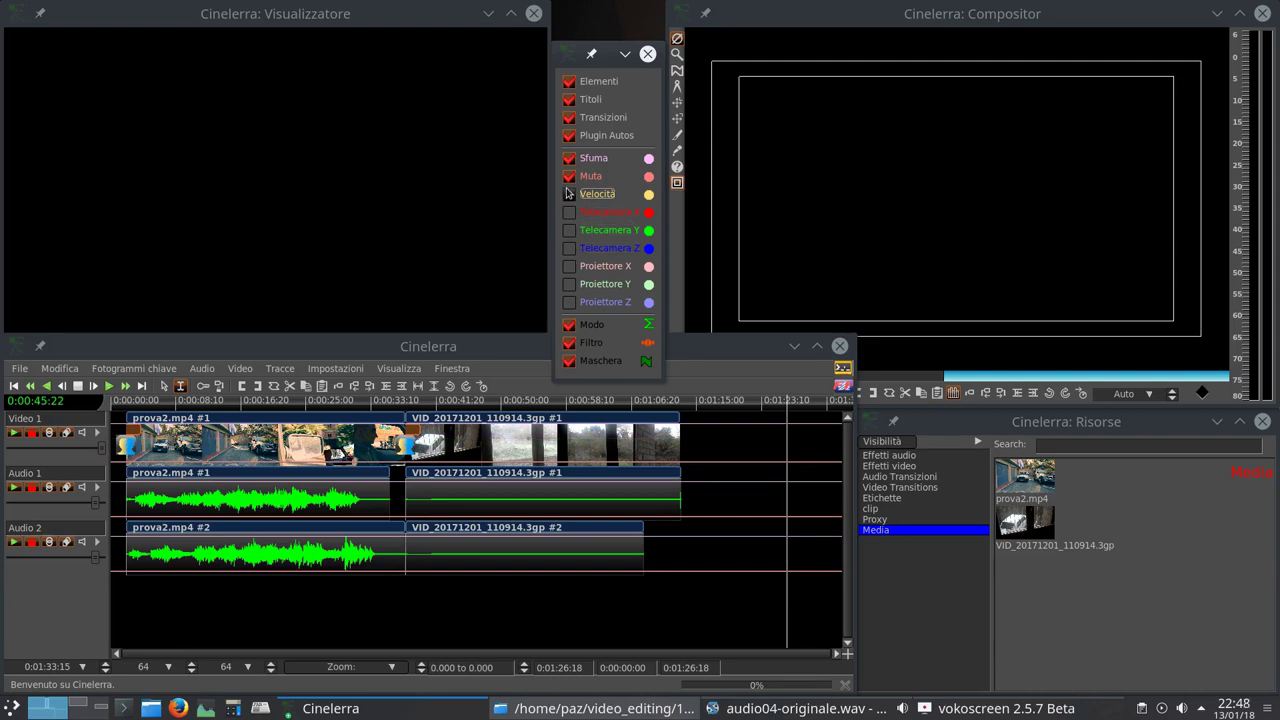
left_click(569, 177)
left_click(568, 159)
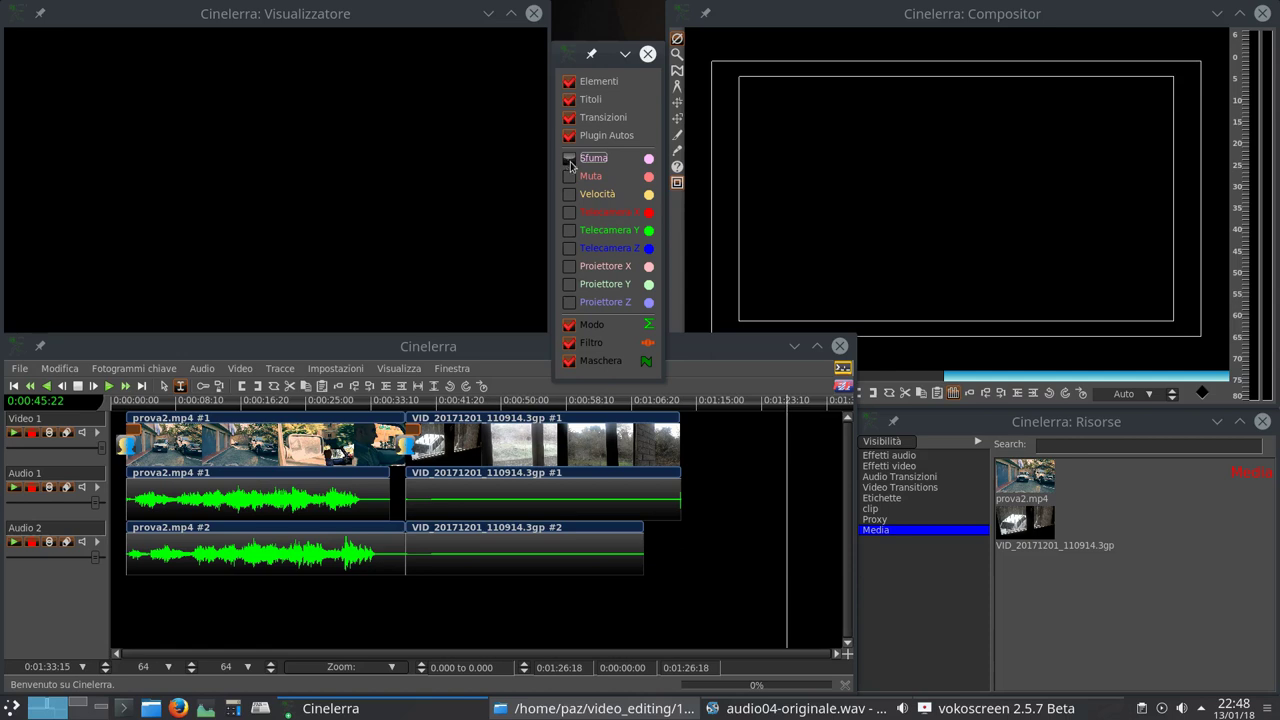
Compare the main window's view options with the entries in the overlays window.
left_click(398, 370)
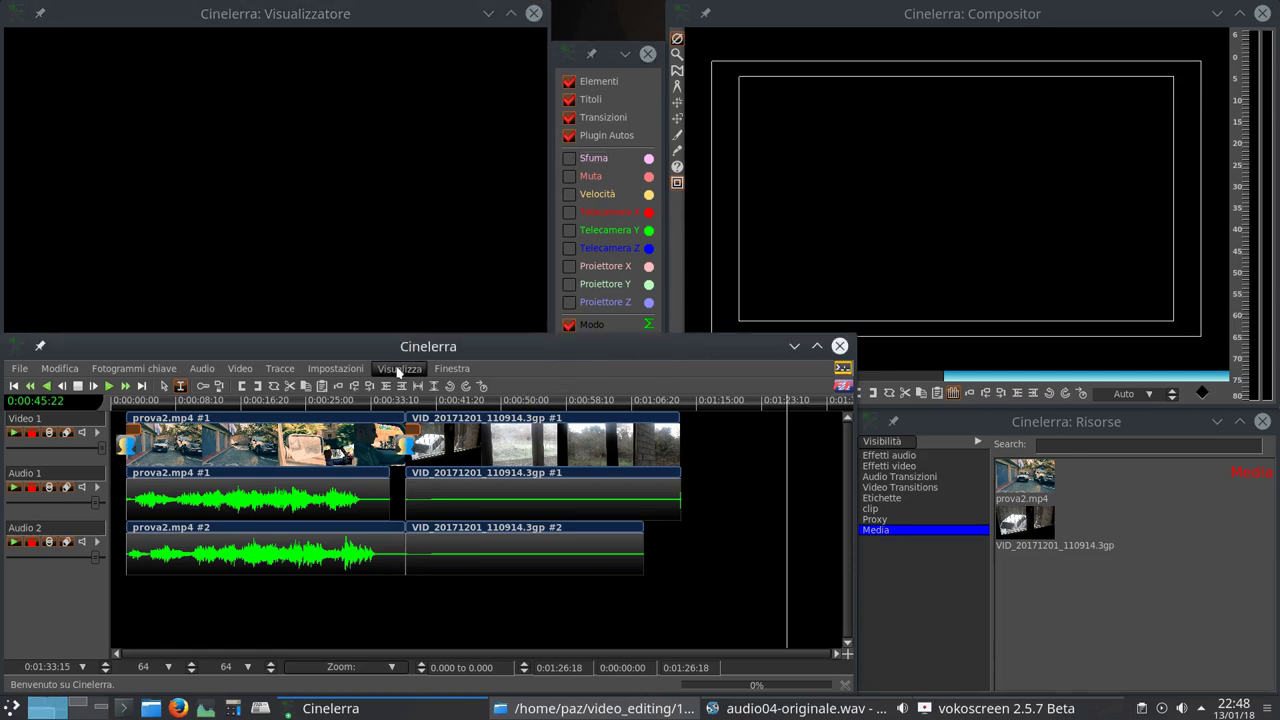
left_click(398, 370)
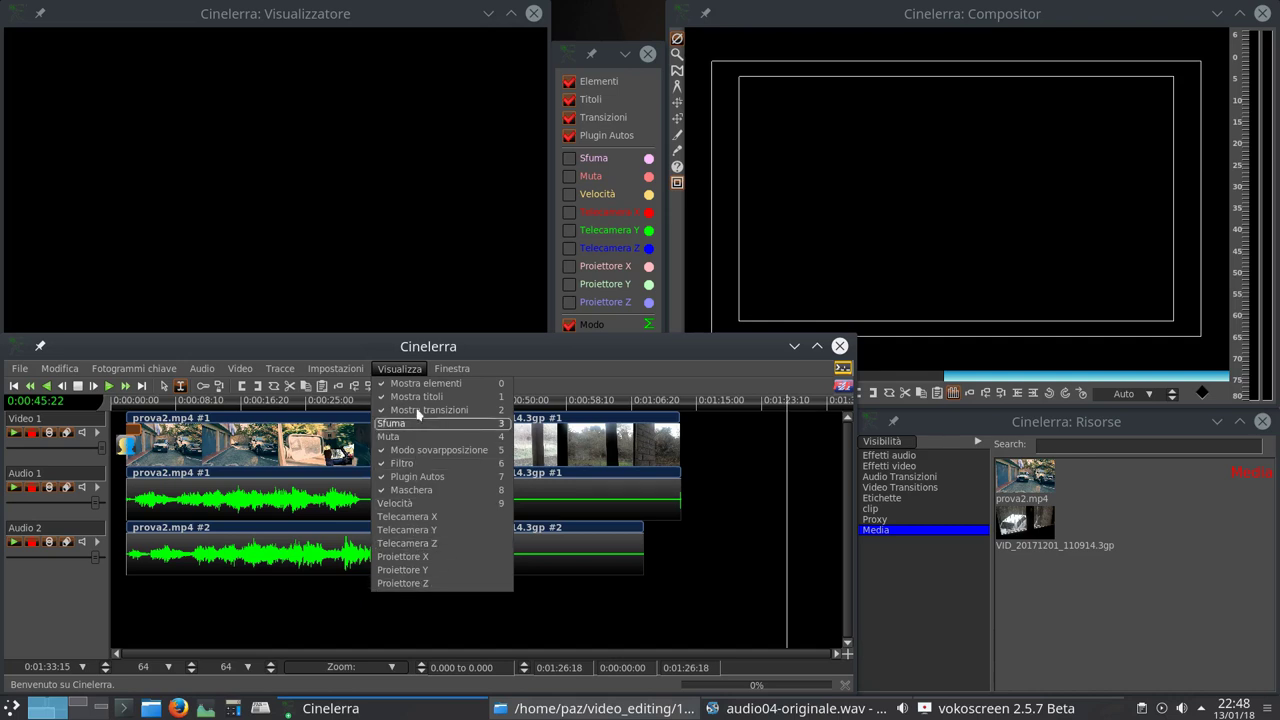
left_click(410, 370)
left_click(402, 369)
left_click(407, 370)
left_click(607, 64)
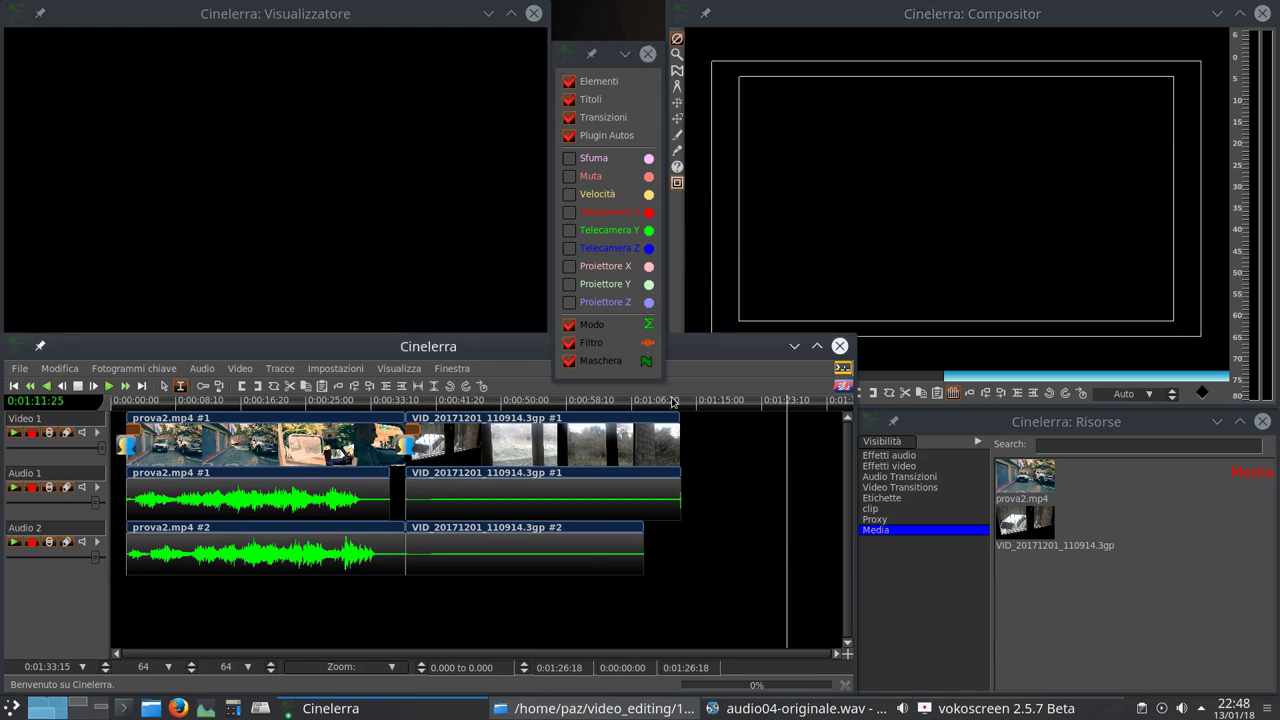
Reset all windows to their default positions, and extend the main timeline window upward.
left_click(452, 369)
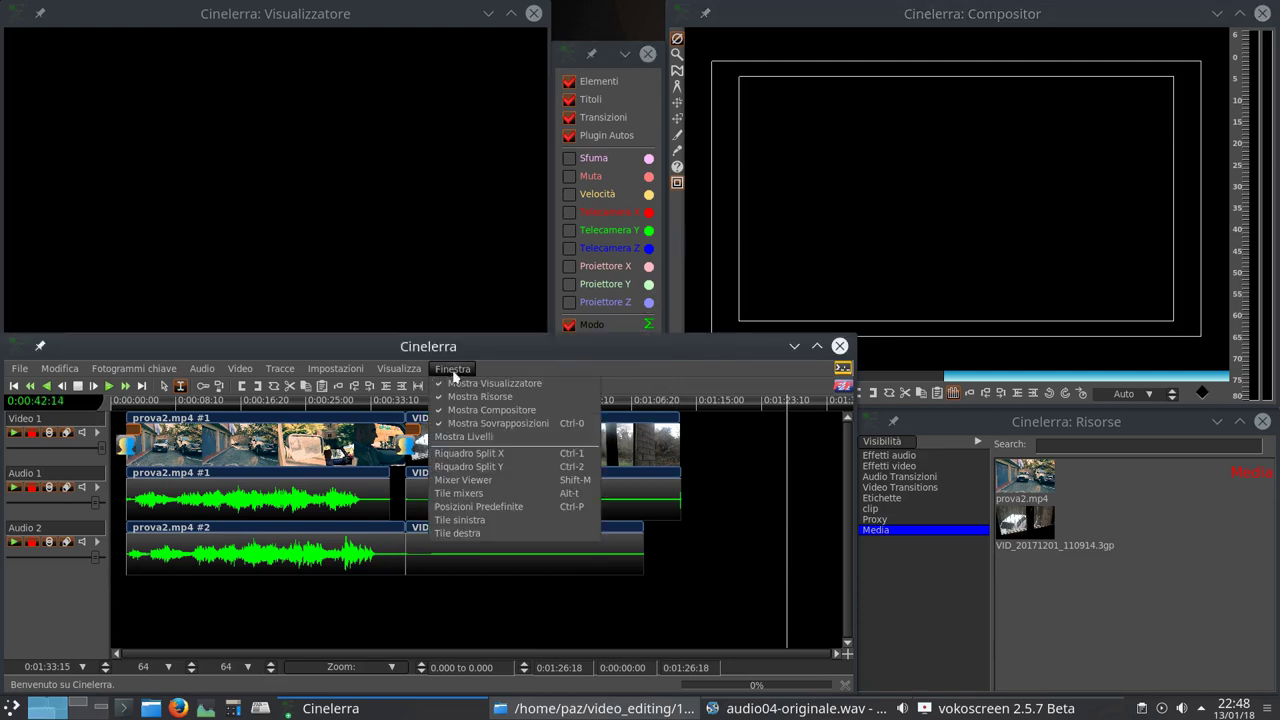
left_click(523, 508)
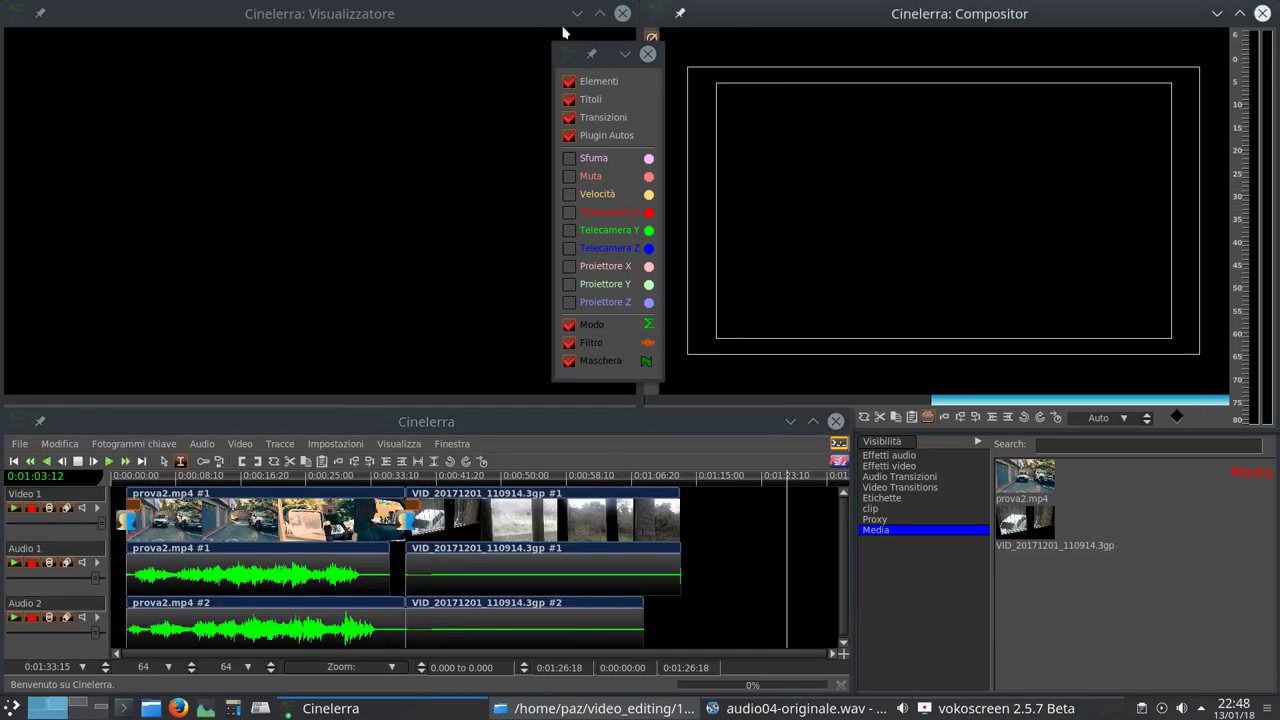
left_click(450, 444)
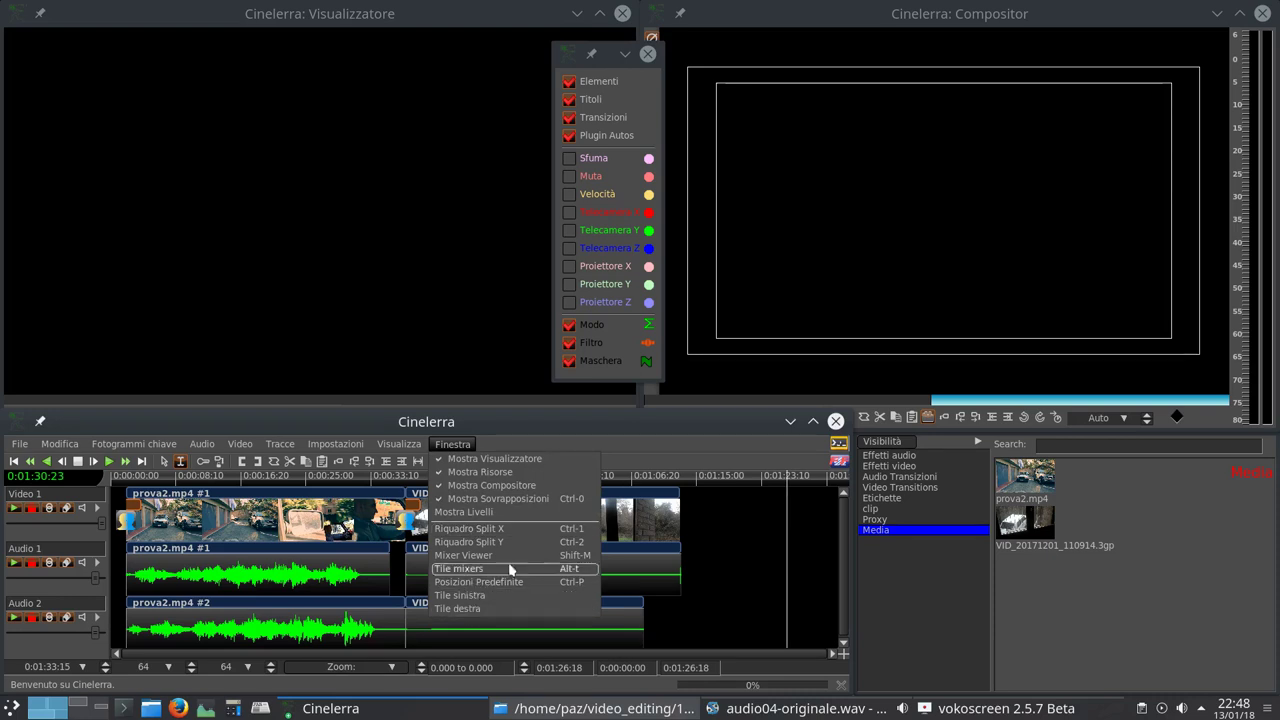
left_click(508, 412)
left_click_drag(509, 408, 518, 372)
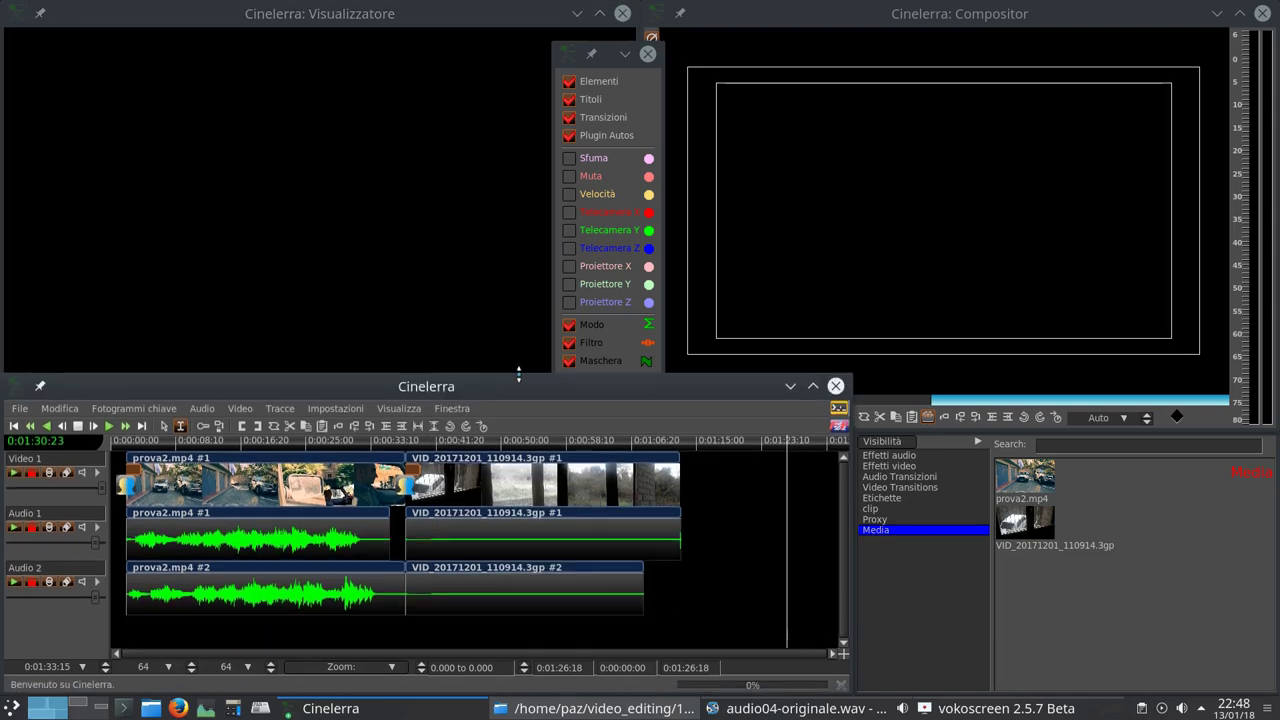